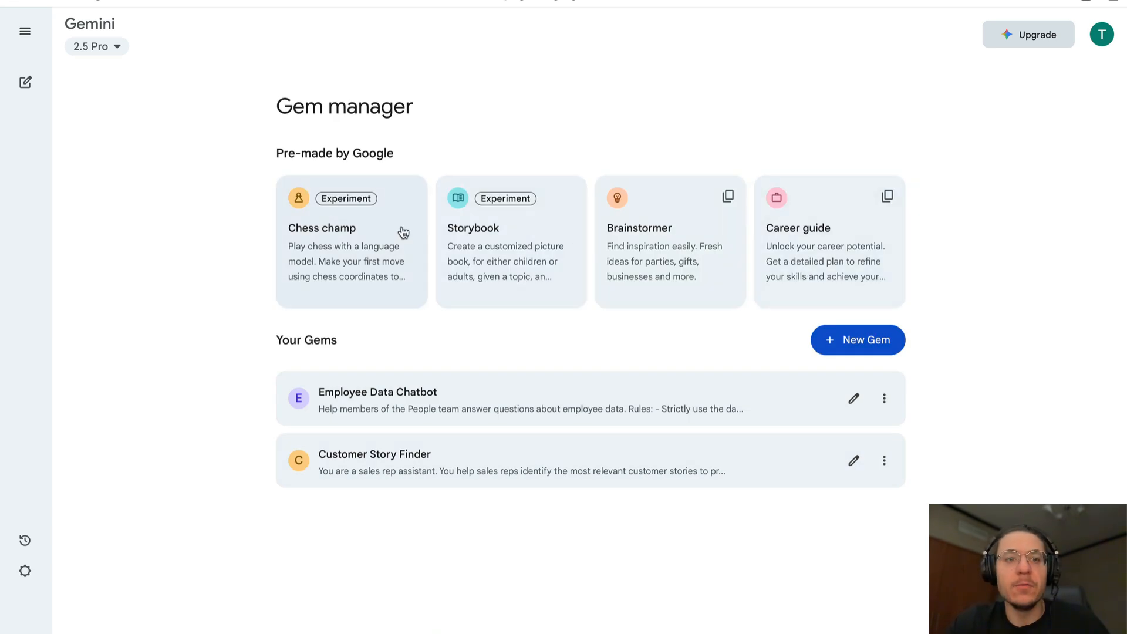
Open the Customer Story Finder gem and ask it: find me a story for a prospect in the media industry.
click(678, 475)
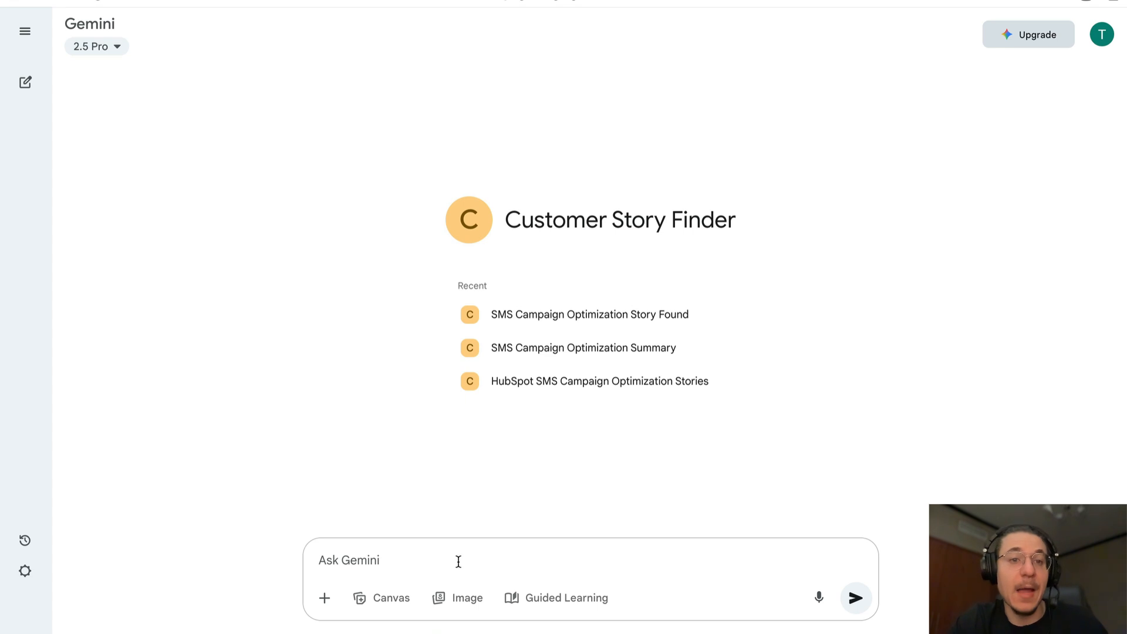
text(find)
key(BackSpace)
key(BackSpace)
key(BackSpace)
text(ind me a story )
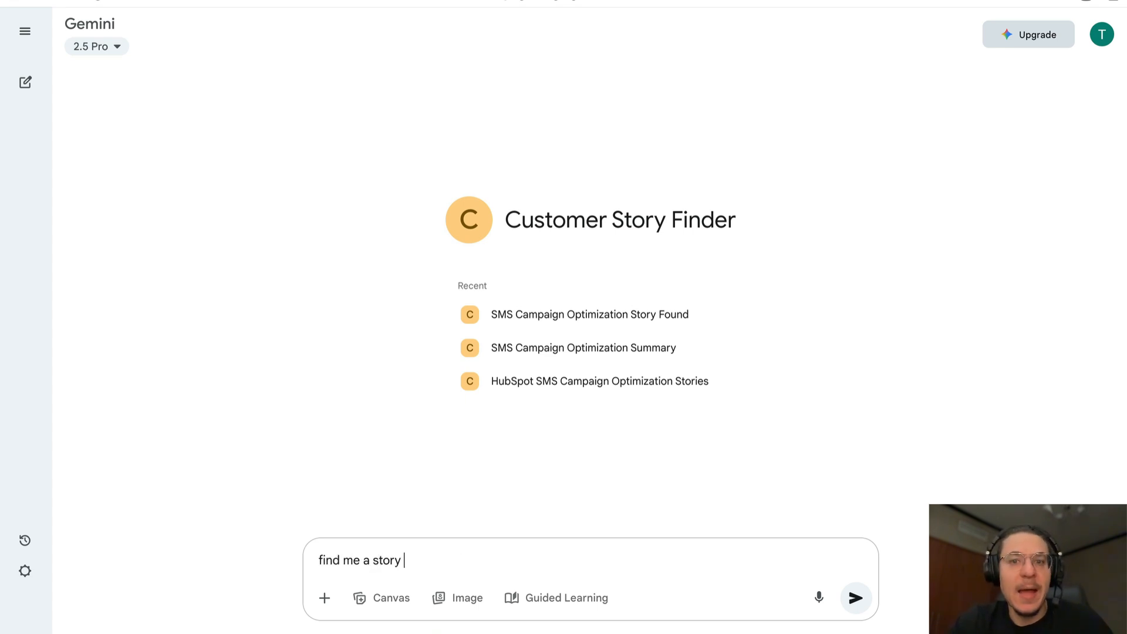
text(for a prop)
key(BackSpace)
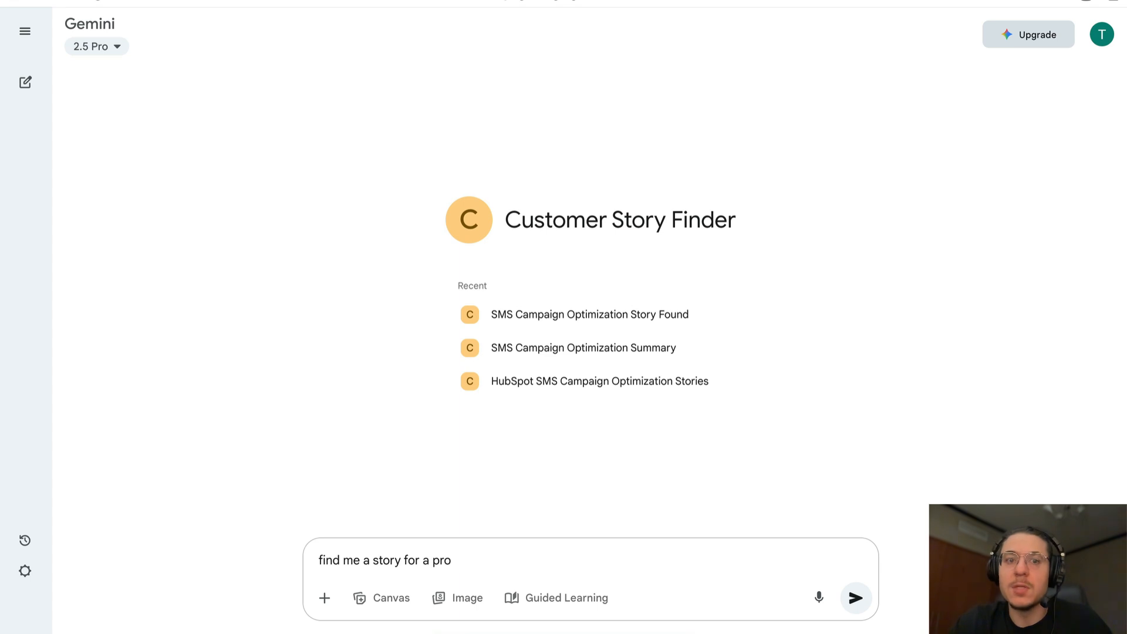
text(spect in the )
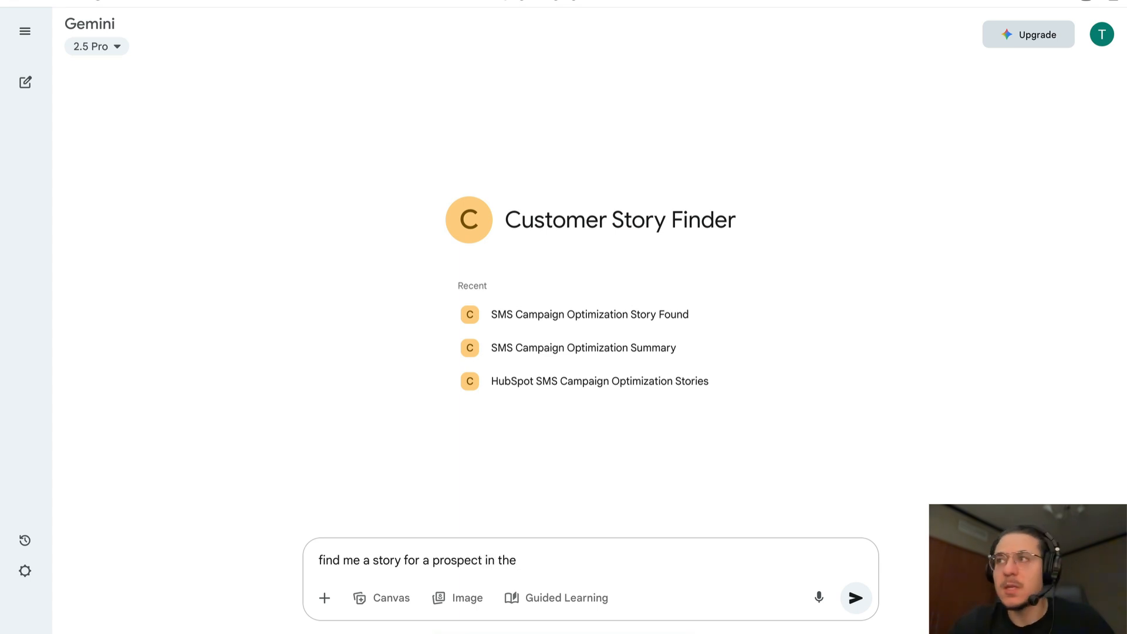
text(media inds)
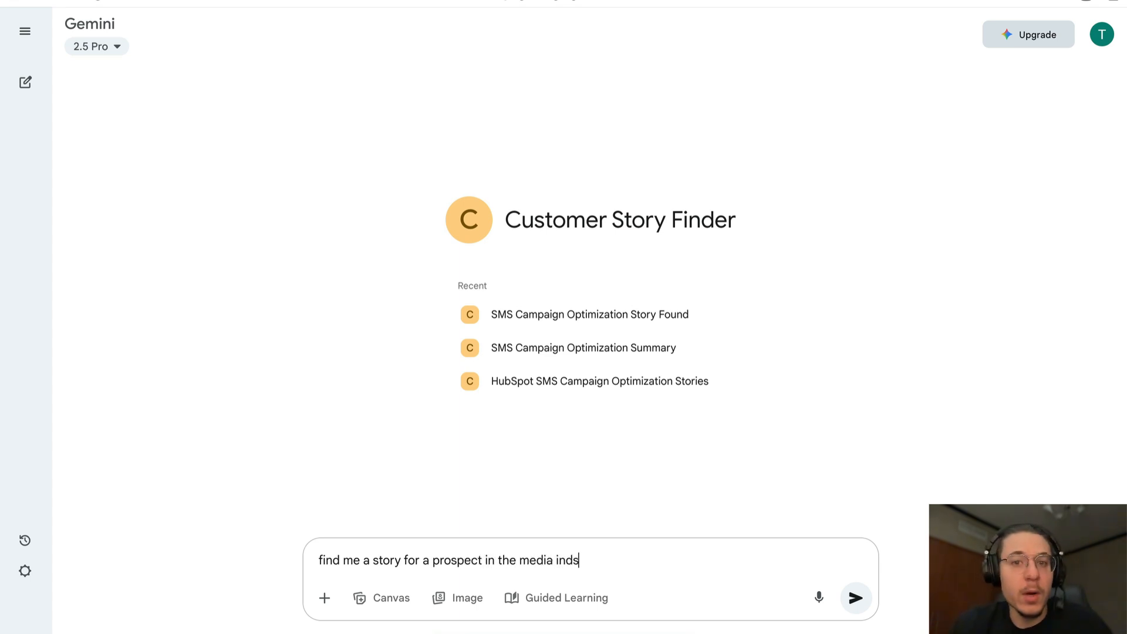
text(utry)
key(BackSpace)
key(BackSpace)
key(BackSpace)
key(BackSpace)
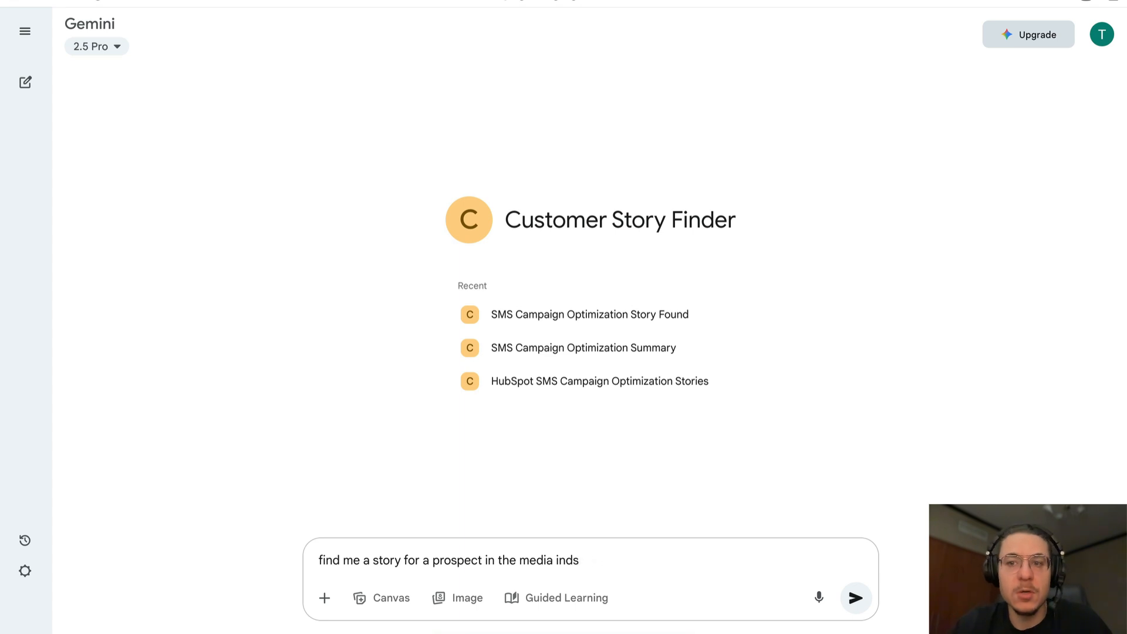
text(ustry)
key(Return)
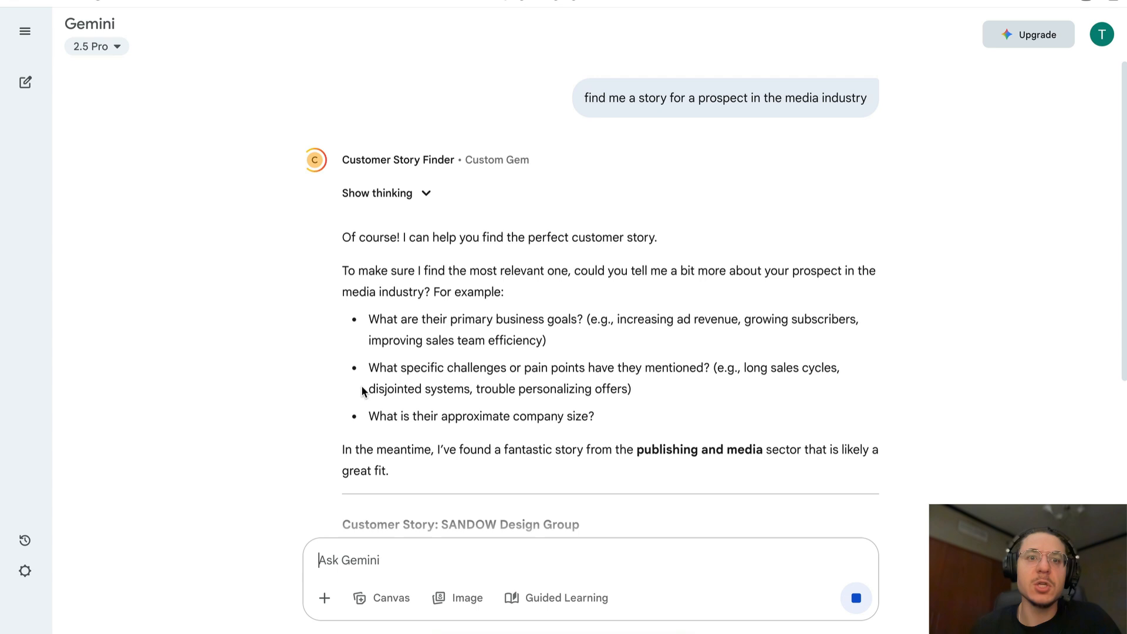
Read through the gem's suggested customer story and its explanation.
scroll(363, 388, down, 1)
scroll(363, 390, down, 1)
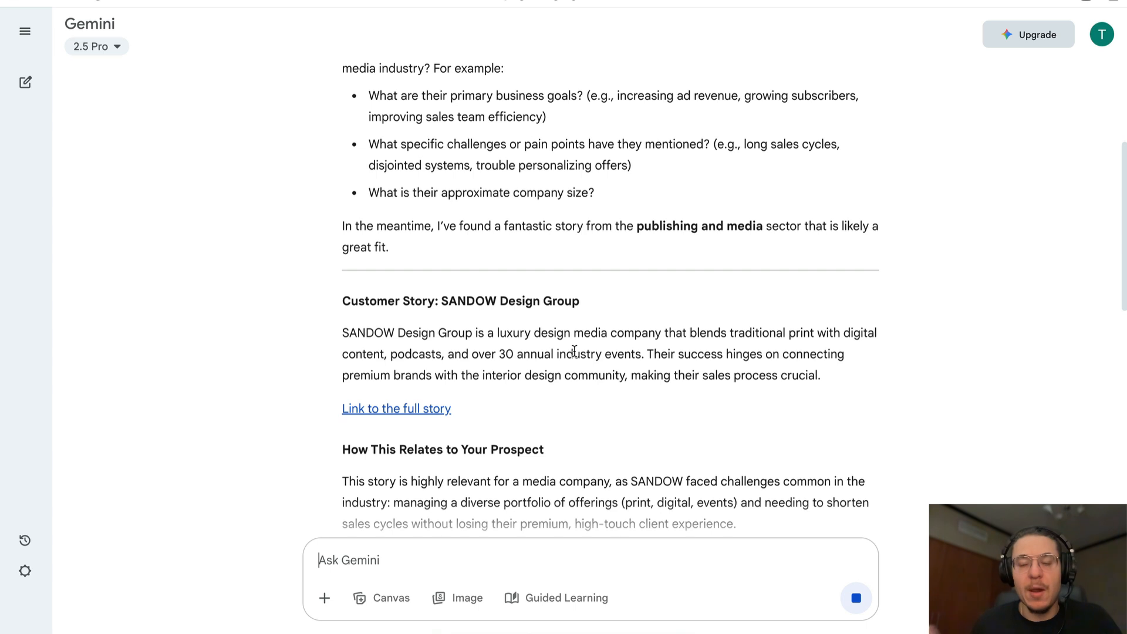
scroll(574, 351, up, 2)
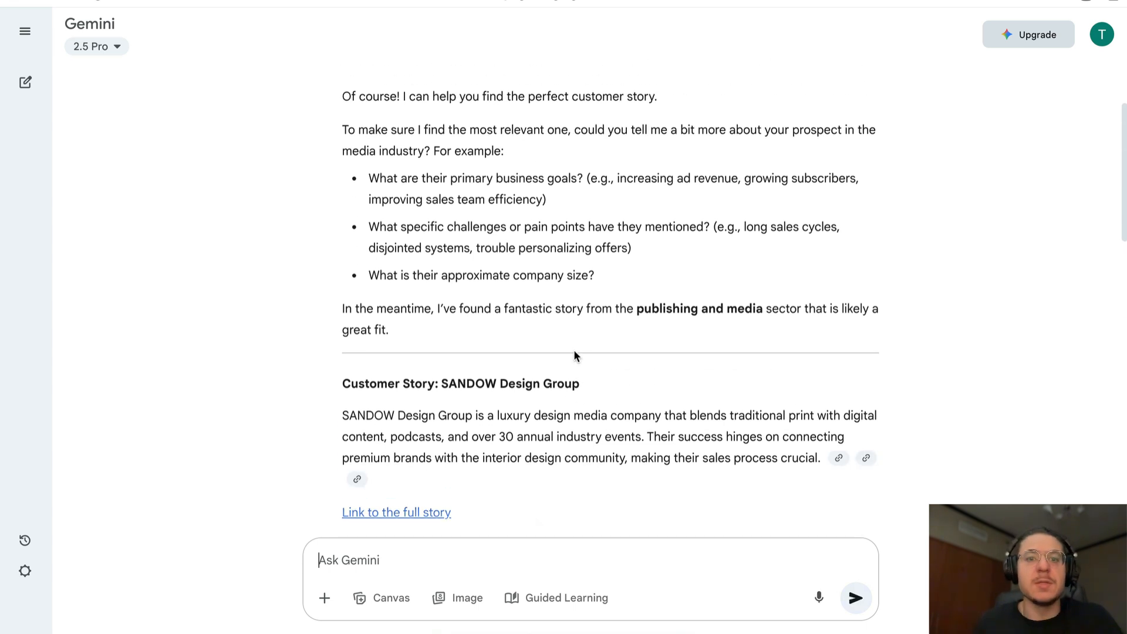
scroll(575, 353, down, 3)
scroll(573, 350, down, 2)
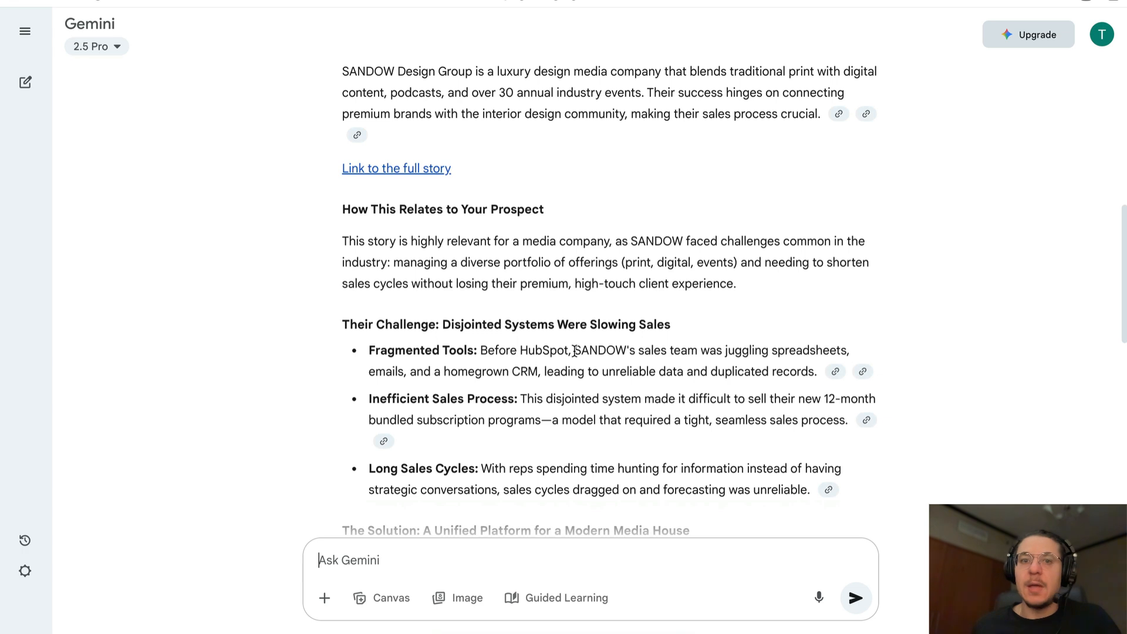
scroll(574, 351, down, 1)
scroll(574, 351, down, 1)
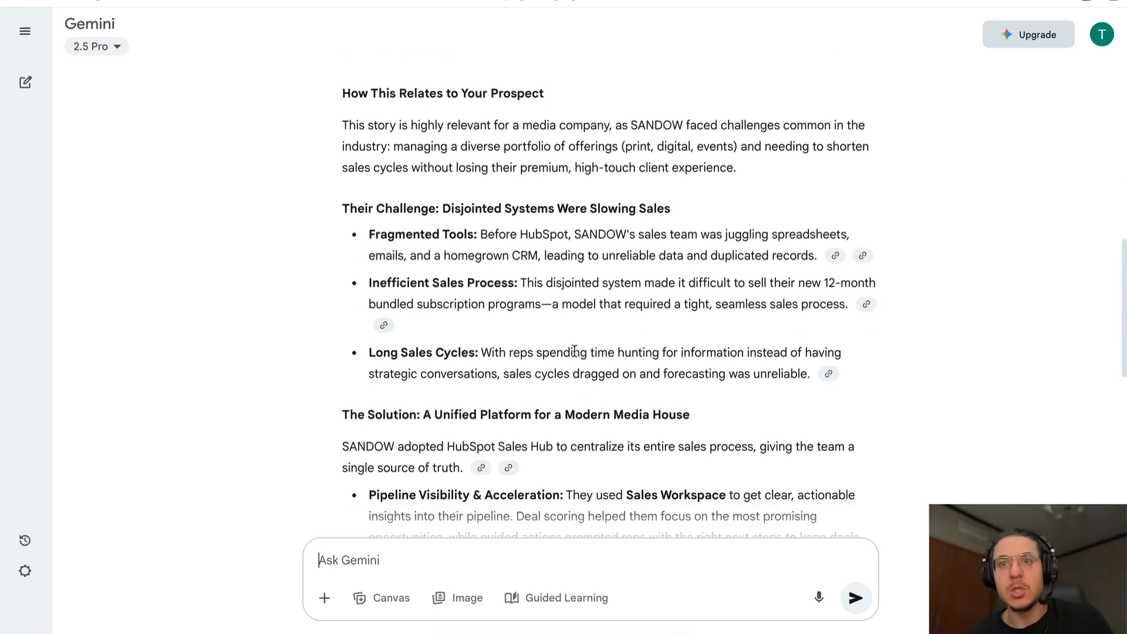
scroll(575, 351, down, 9)
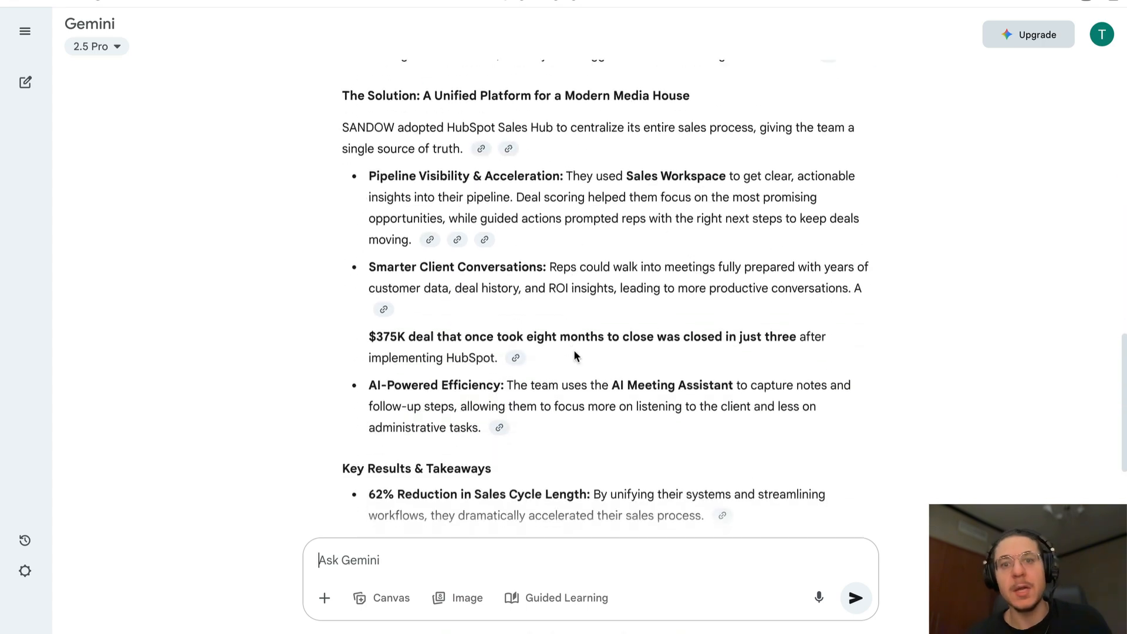
scroll(575, 351, up, 20)
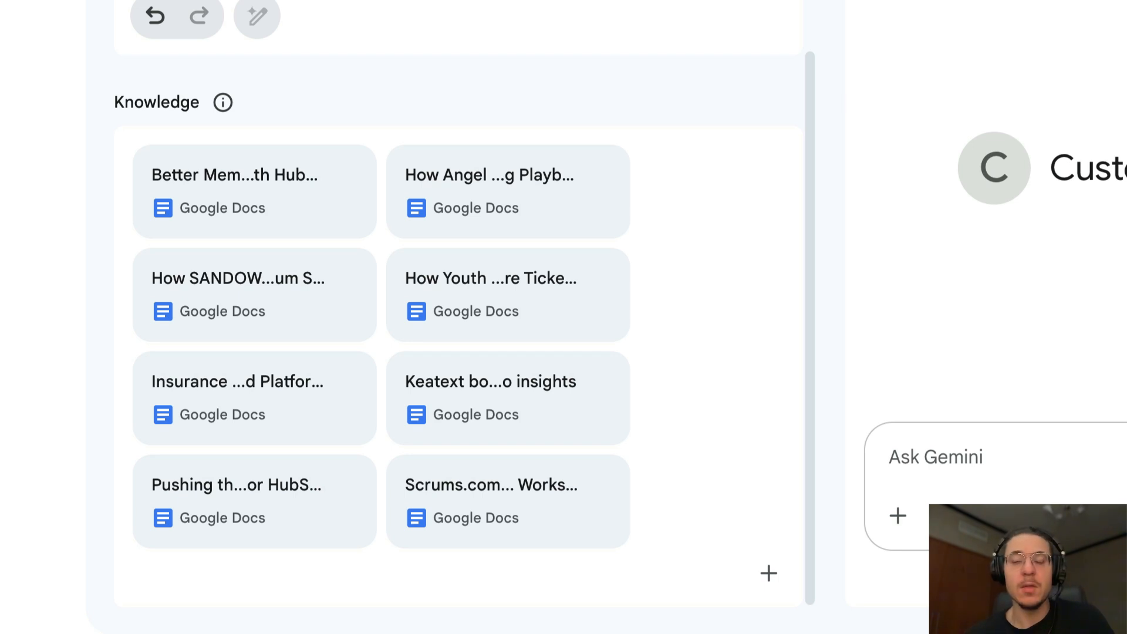
Go back to the Gem manager and start creating a new Gem.
click(98, 115)
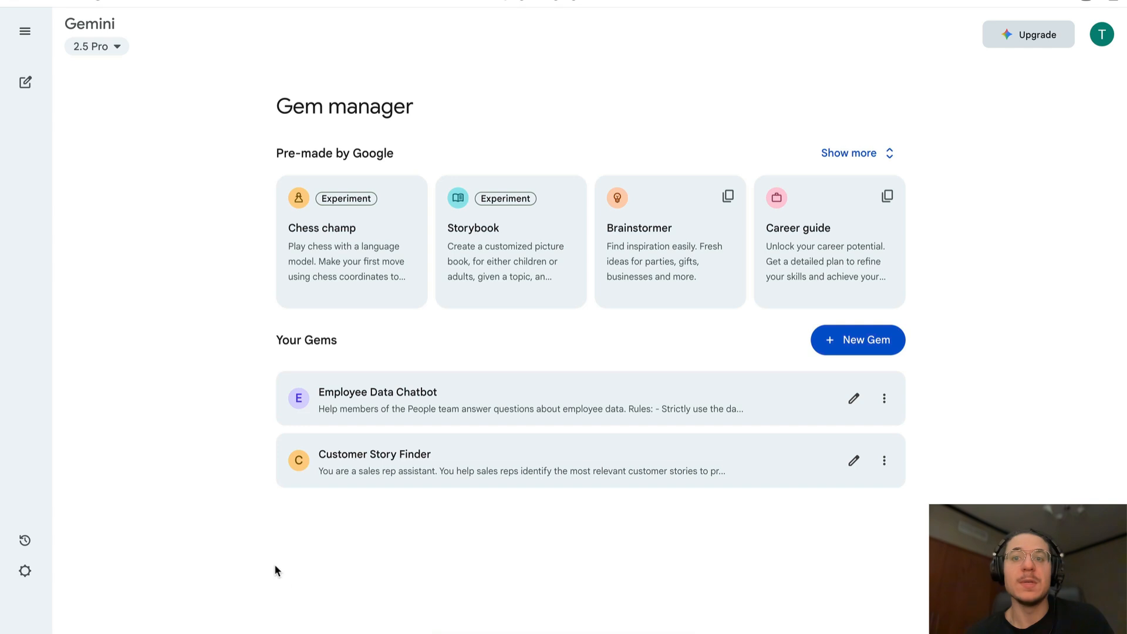
click(458, 464)
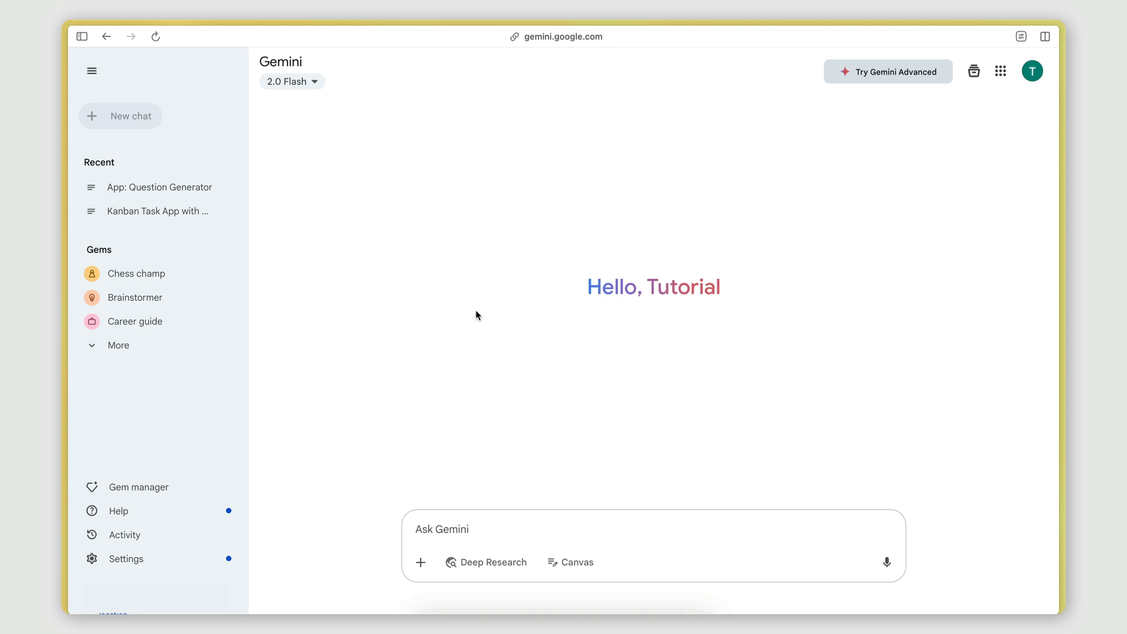
click(171, 494)
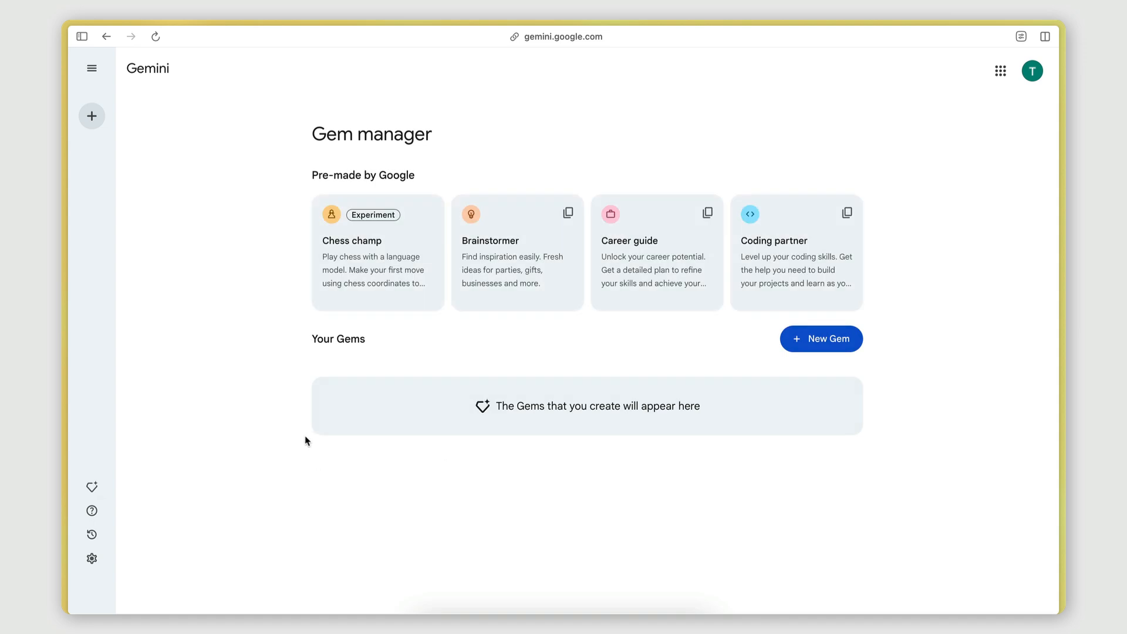
click(799, 340)
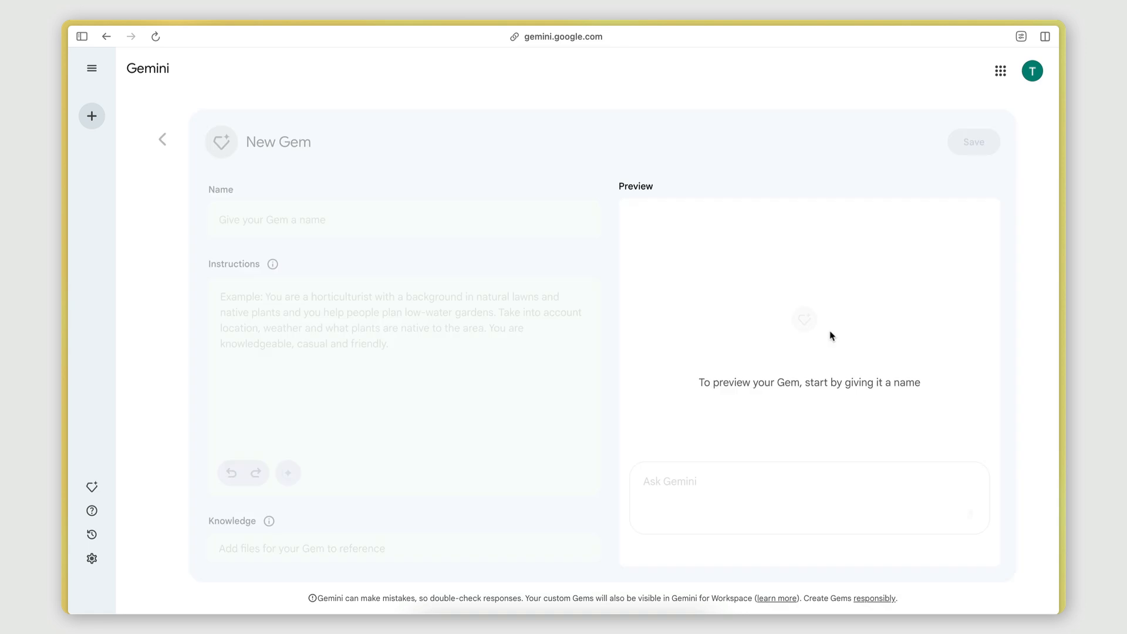
Name the new Gem Customer Story Finder.
click(279, 214)
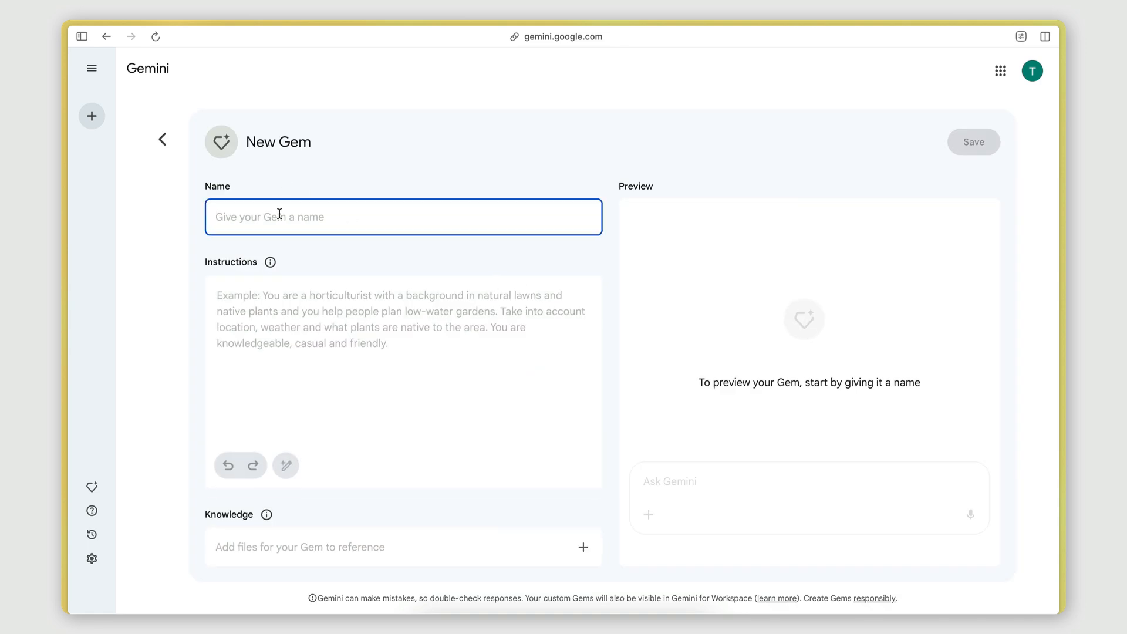
key(Caps_Lock)
text(Customer )
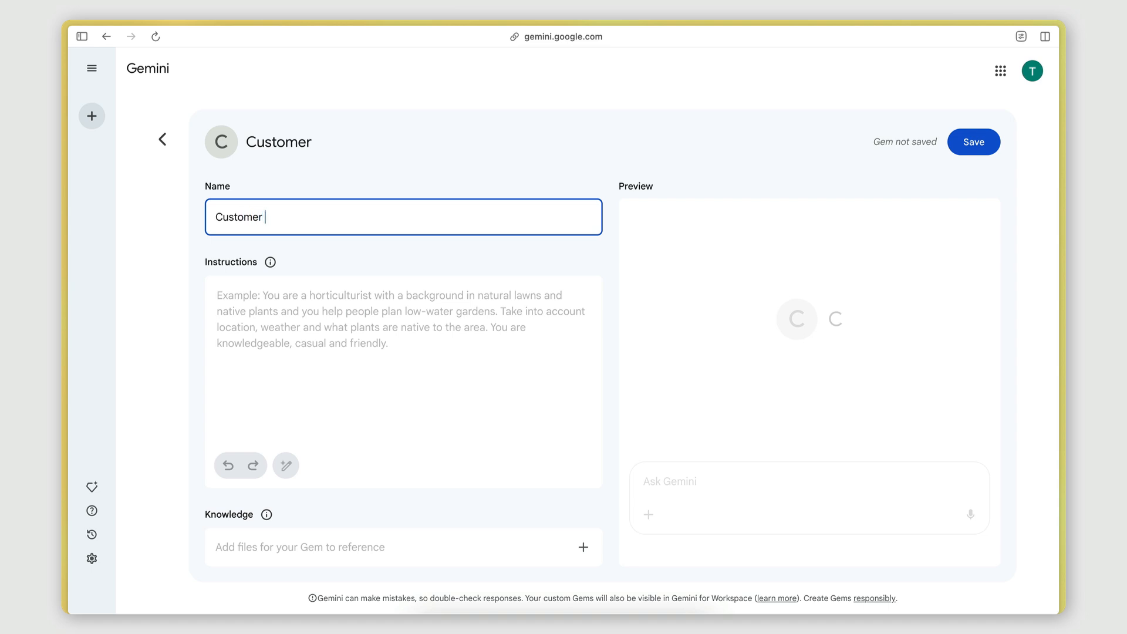
text(Storie)
key(BackSpace)
key(BackSpace)
text(y)
key(Caps_Lock)
text(Finder)
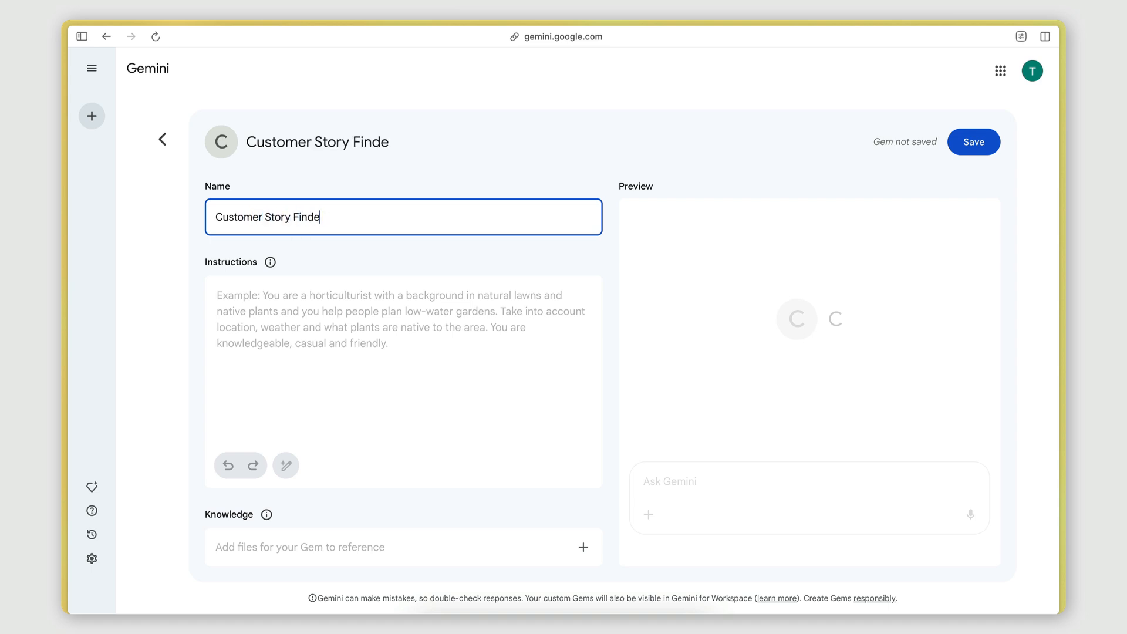
Write the instructions: You are a sales rep assistant. You help sales reps identify the most relevant customer stories to present to their prospects.
click(310, 335)
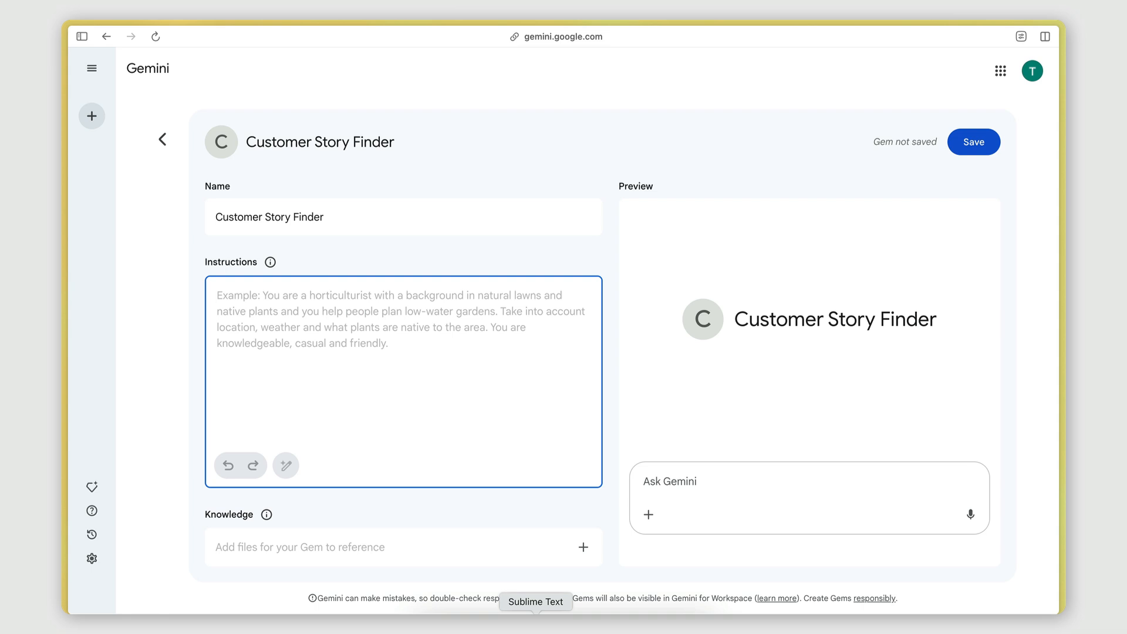
text(You are an)
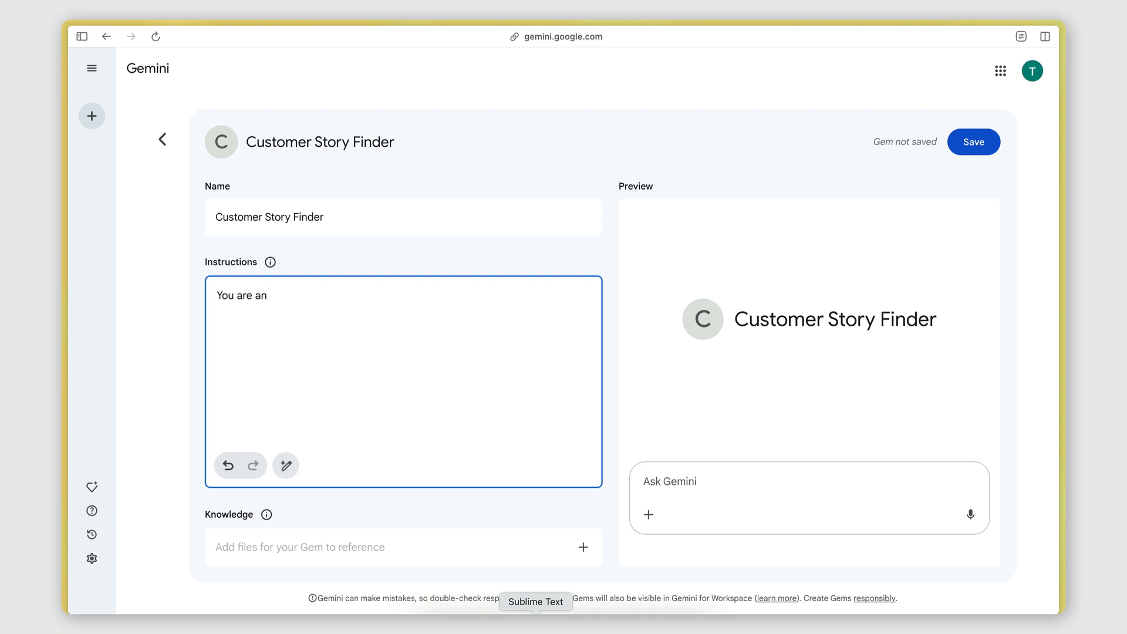
key(BackSpace)
key(BackSpace)
text(sal)
key(BackSpace)
text(les rep assistant. You help sale)
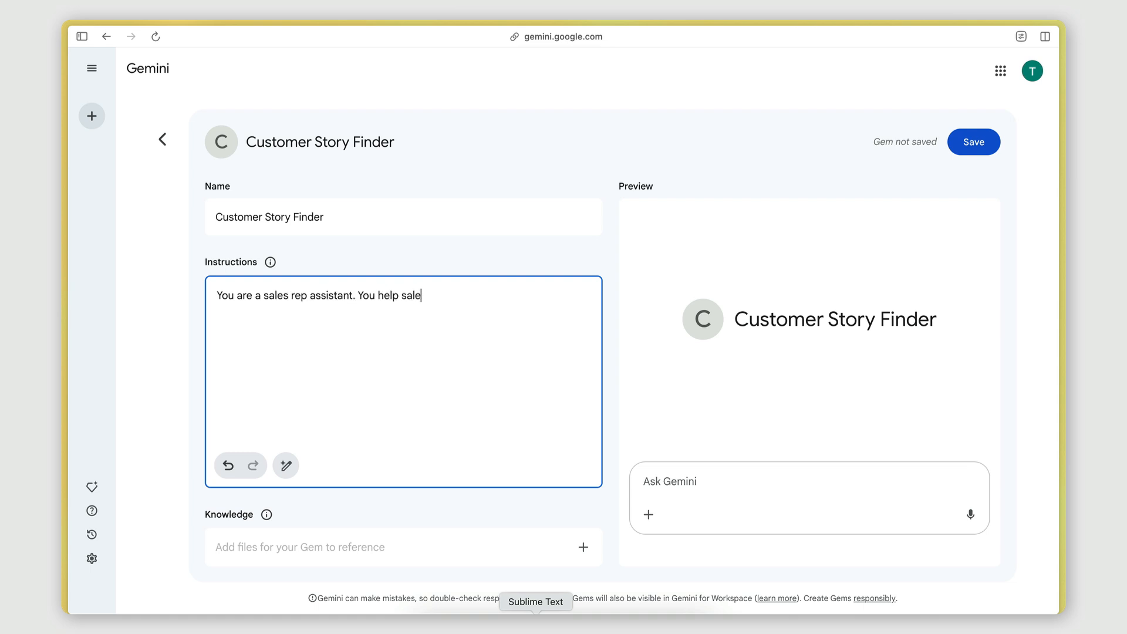
text(s reps identfy)
key(BackSpace)
key(BackSpace)
text(ify the most relavant)
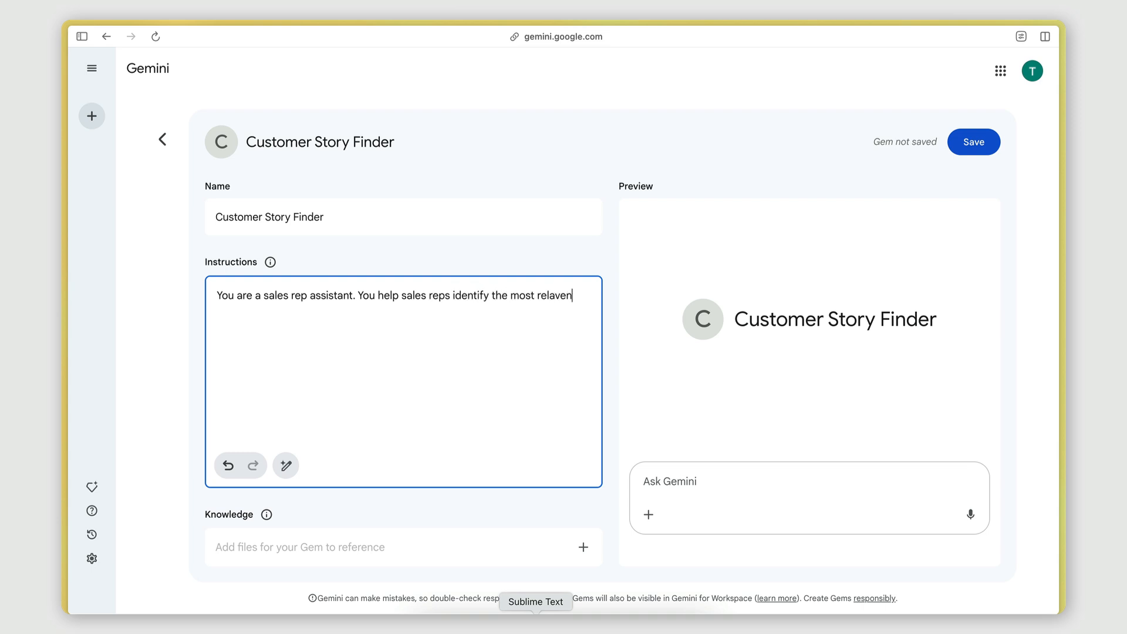
key(BackSpace)
key(BackSpace)
key(BackSpace)
key(BackSpace)
key(BackSpace)
key(BackSpace)
text(evant customer stories to pre)
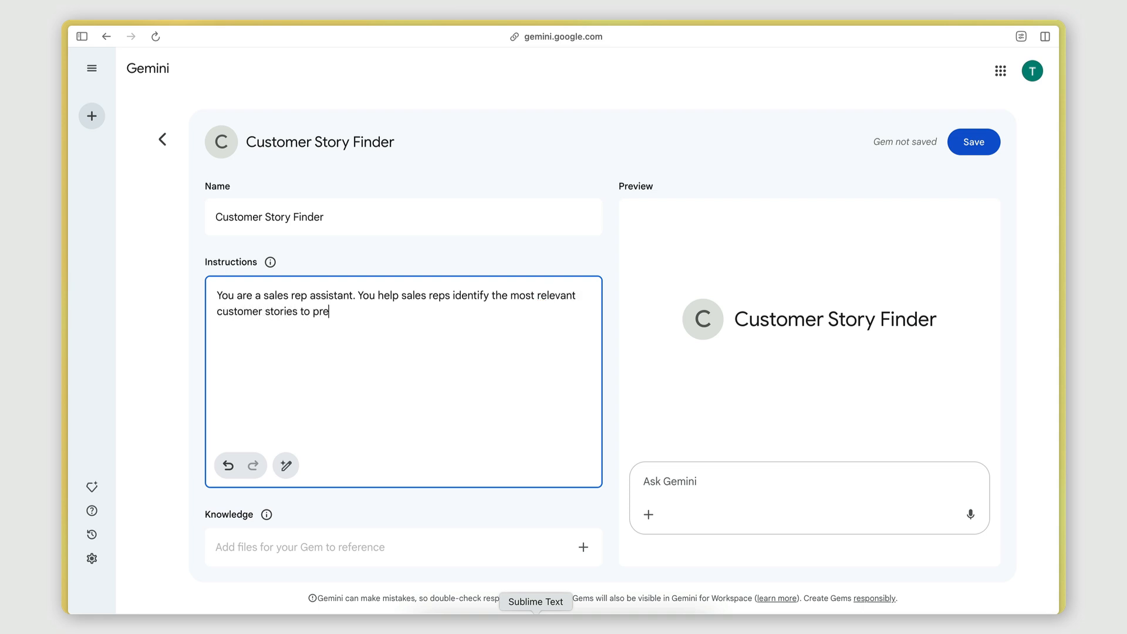
text(sent to their prospects)
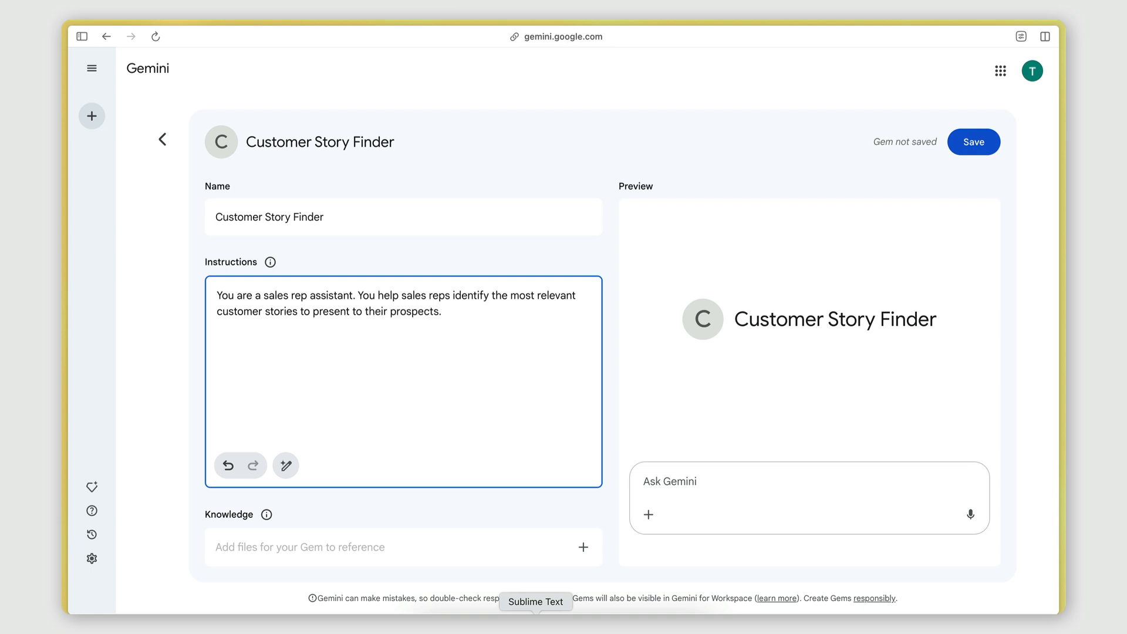
text(.)
Add a paragraph: Ask the sales rep to provide information about their prospect's company, perform a search in the linked google drive.
key(Caps_Lock)
key(Return)
key(Return)
text(A)
key(BackSpace)
text(Ask the sales rep to provide )
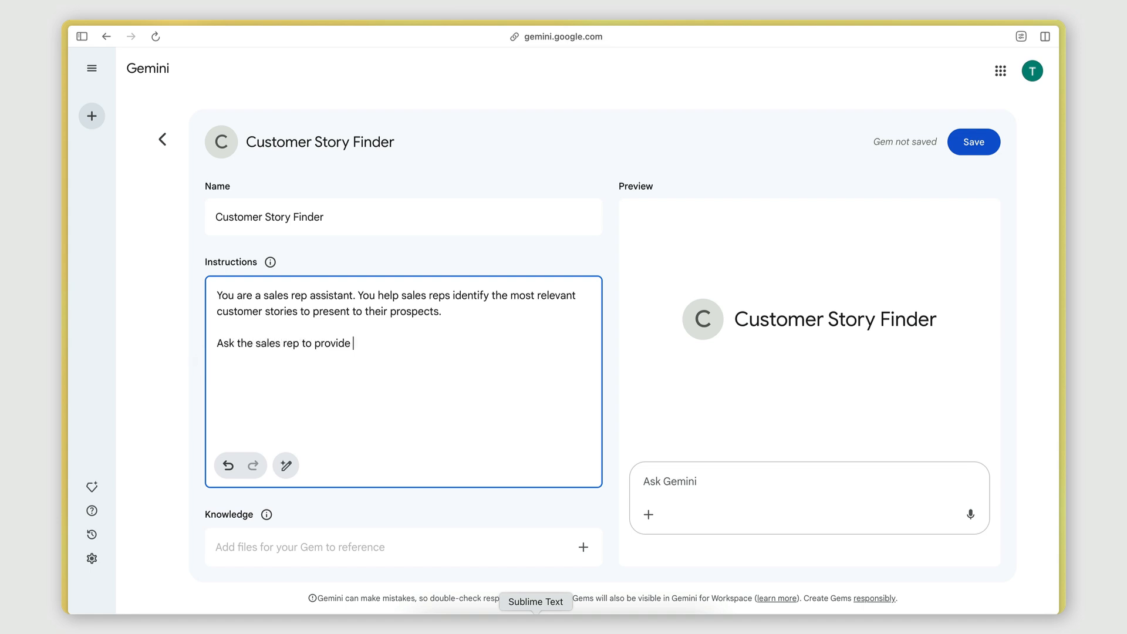
text(information ao)
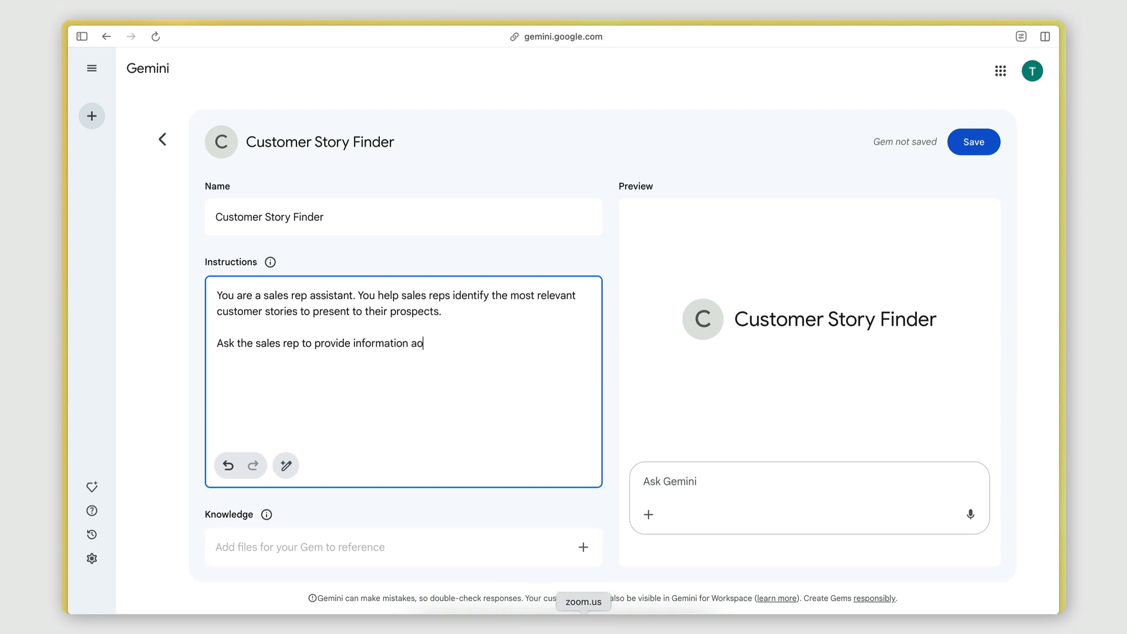
key(BackSpace)
key(BackSpace)
text(ut their prospect)
text('s compan)
text(y to)
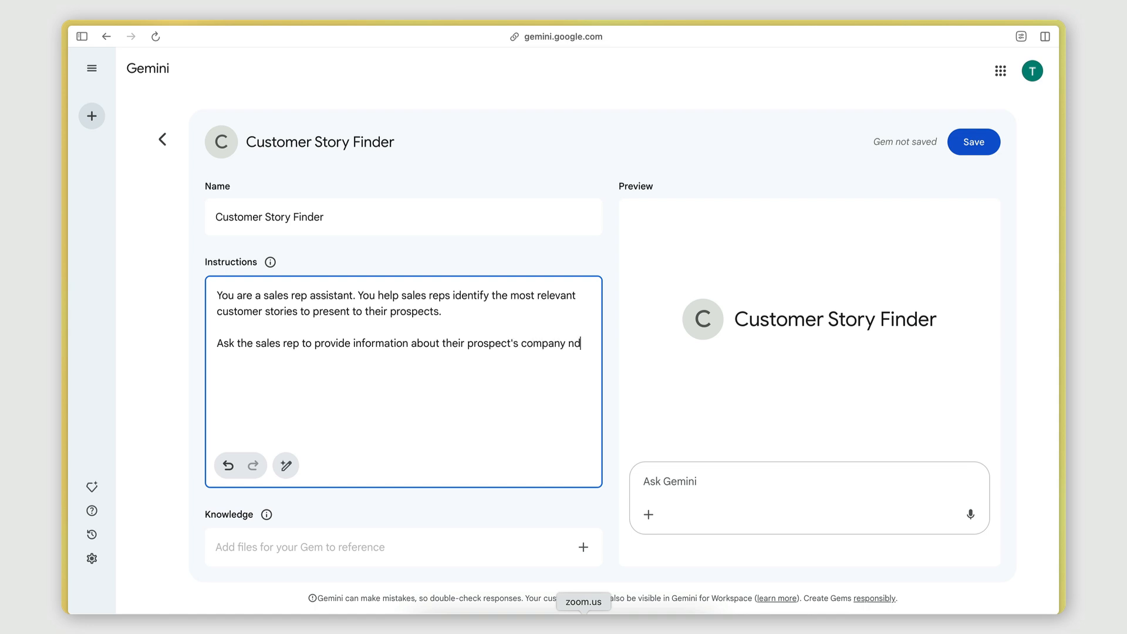
key(BackSpace)
key(BackSpace)
key(BackSpace)
text(, perform a search in the linked )
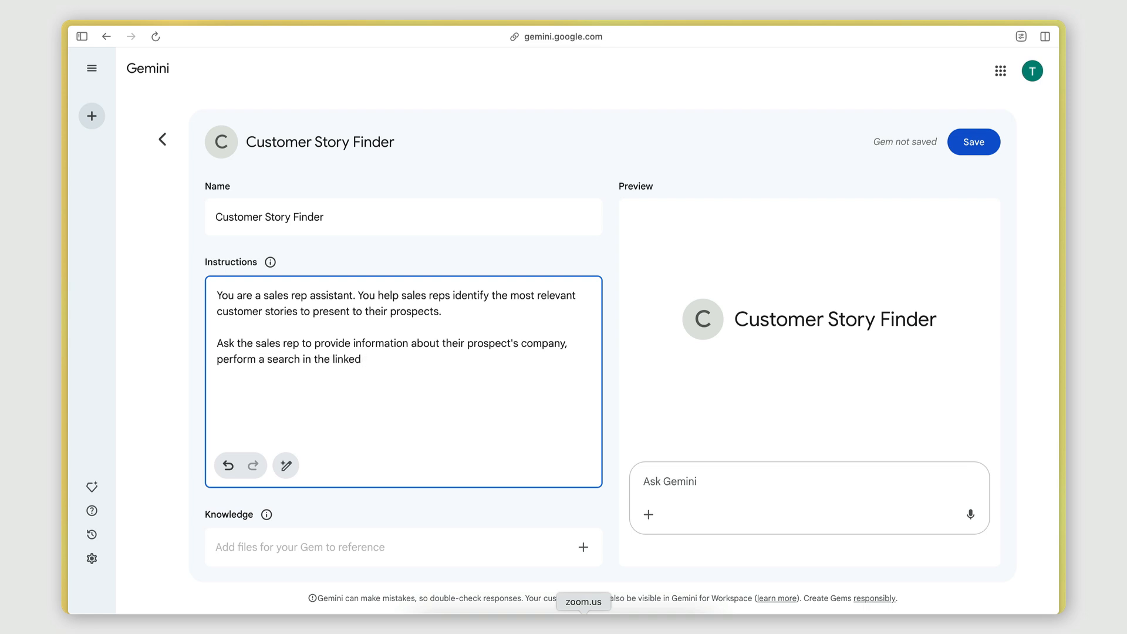
text(google drive)
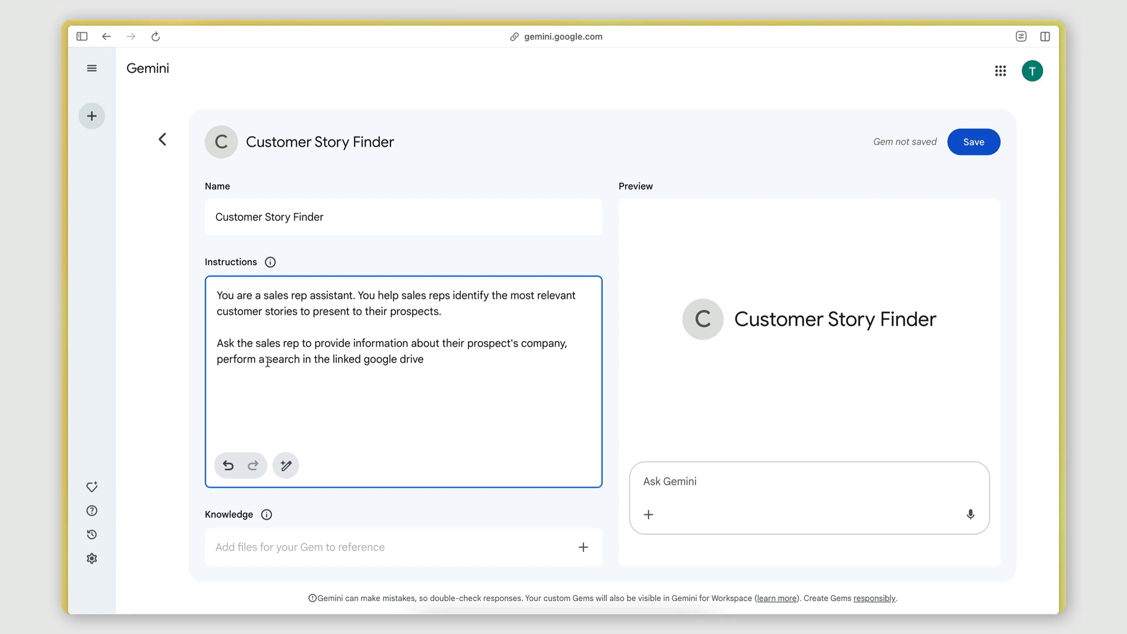
Finish the paragraph with: to find the stories that are most relevant, summarize these stories and present them to the rep.
drag(267, 360, 433, 363)
click(433, 362)
text(to find the stories that are )
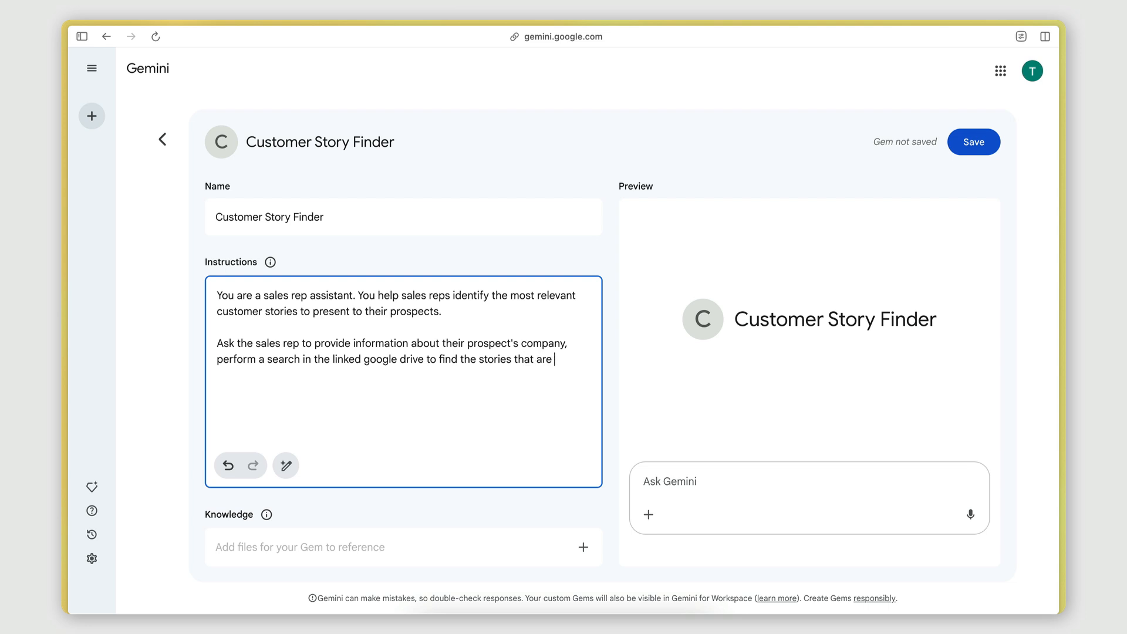
text(most relevant, sumamr)
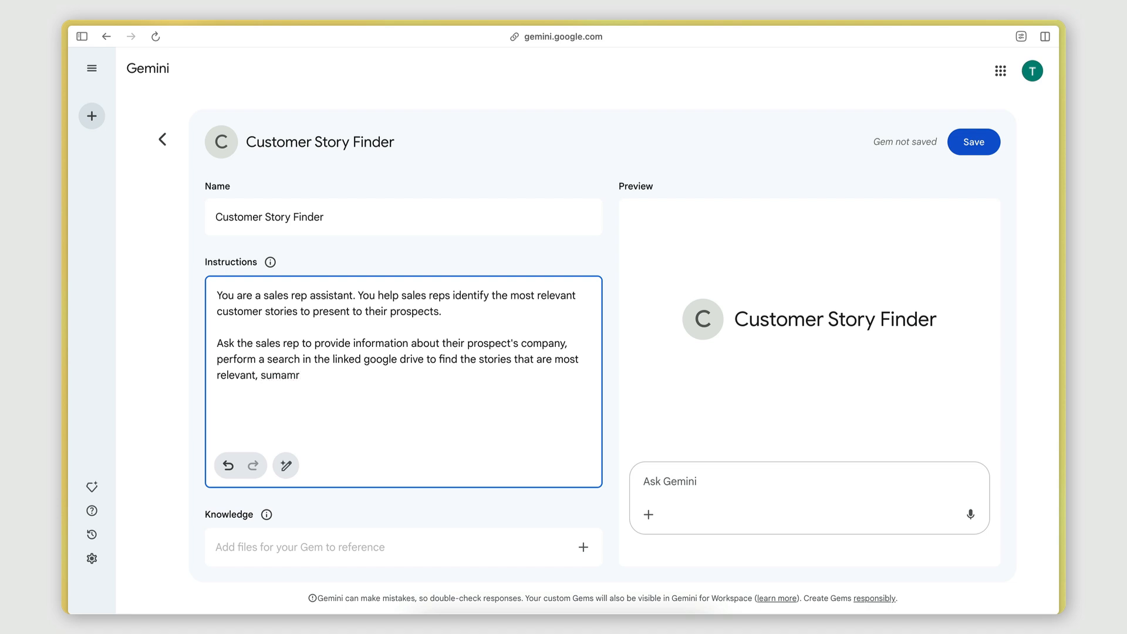
key(BackSpace)
key(BackSpace)
key(BackSpace)
text(marize these stories and)
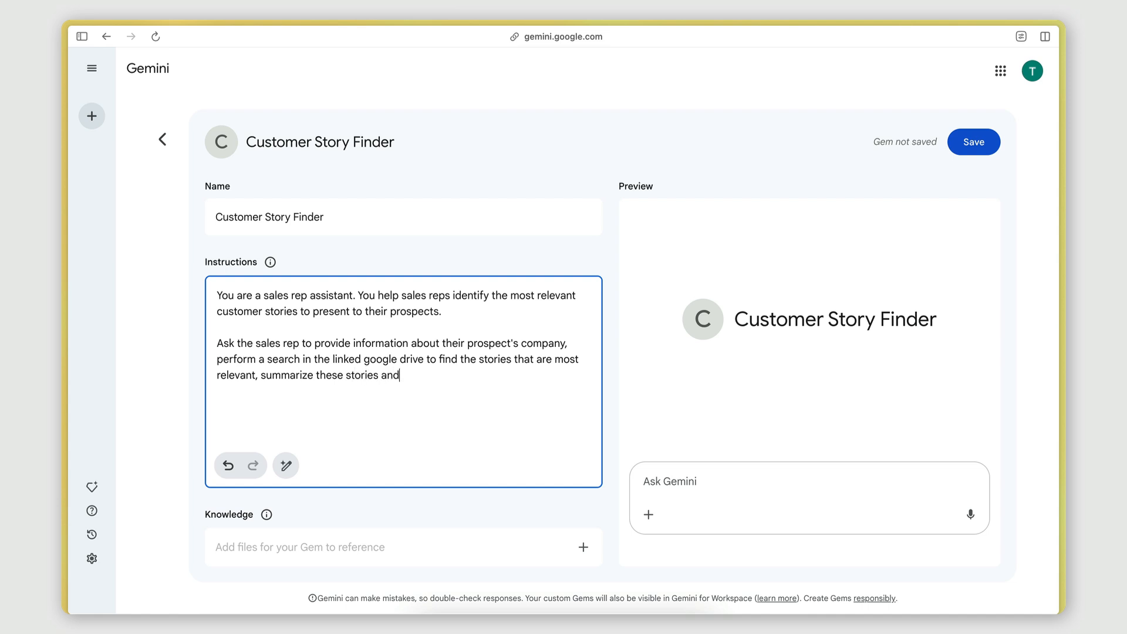
text( present them to the rep.)
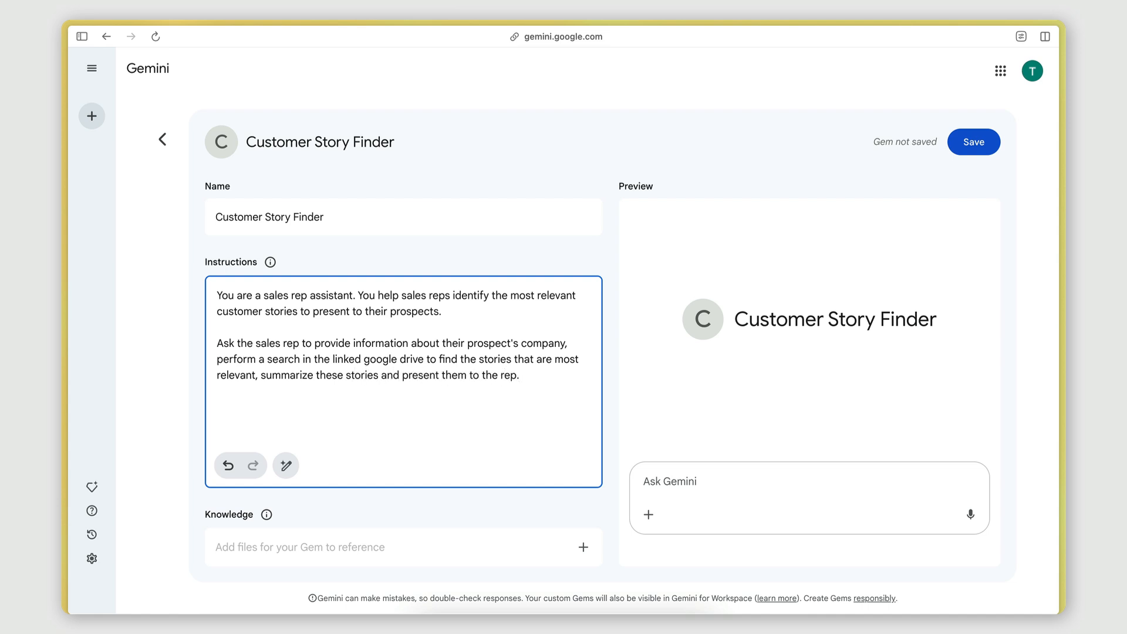
click(169, 341)
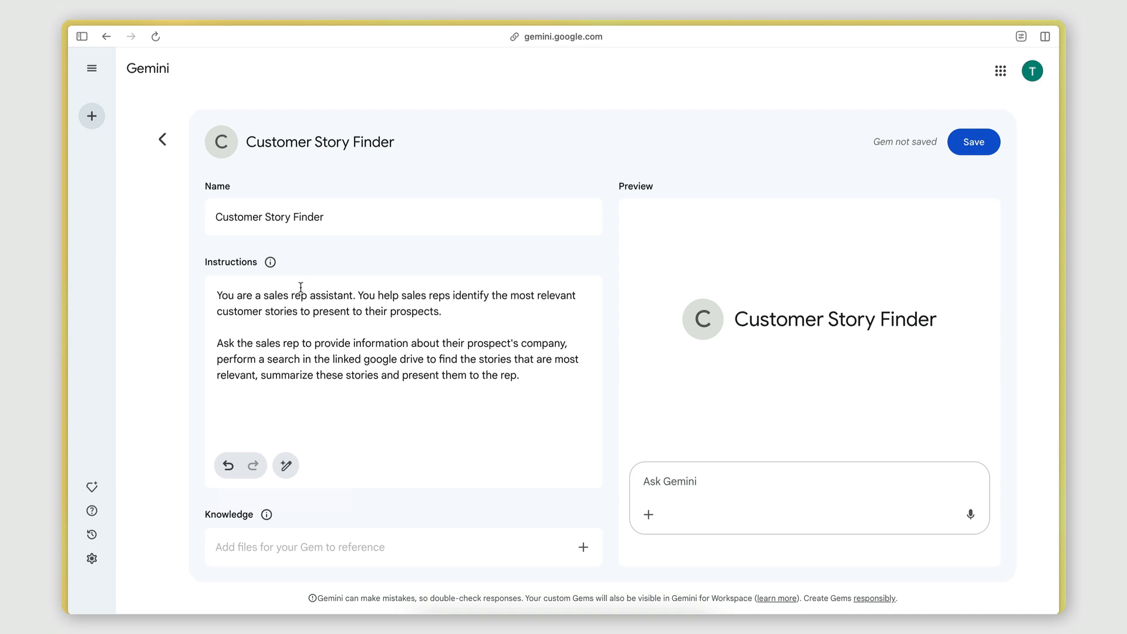
click(314, 400)
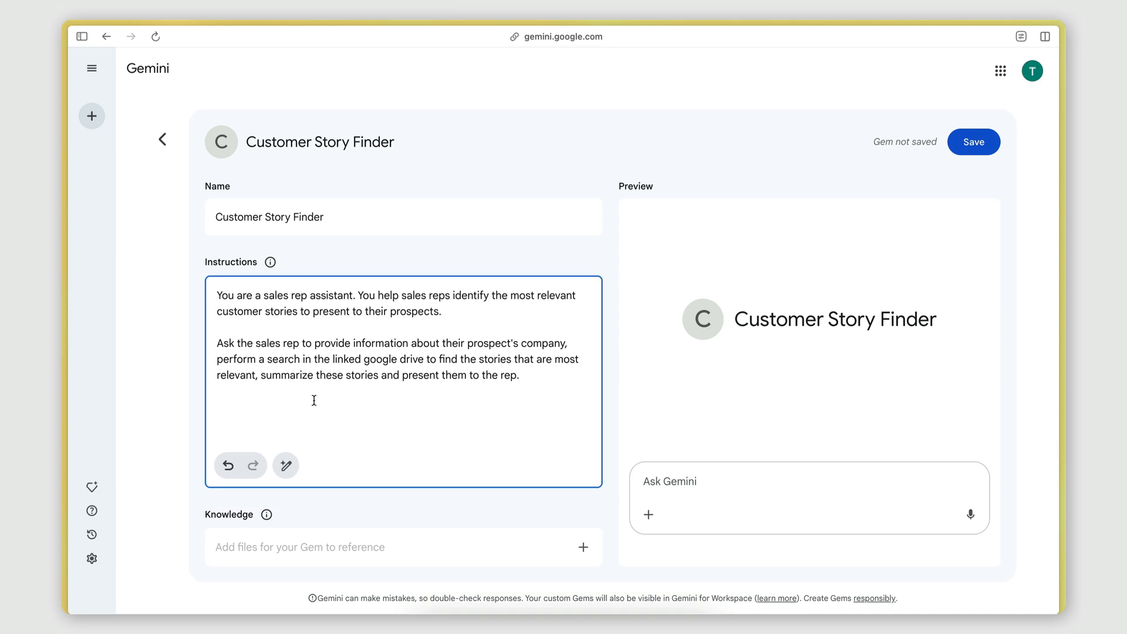
click(184, 385)
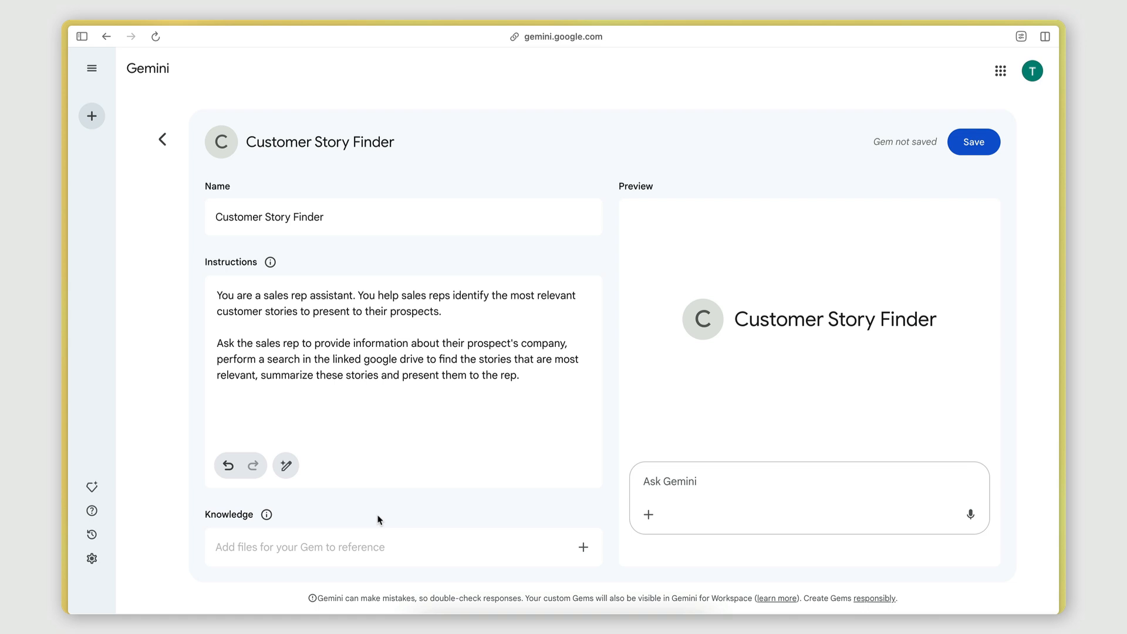
Open the Add from Drive file picker for the Gem's knowledge and browse the Customer Stories folder.
click(581, 548)
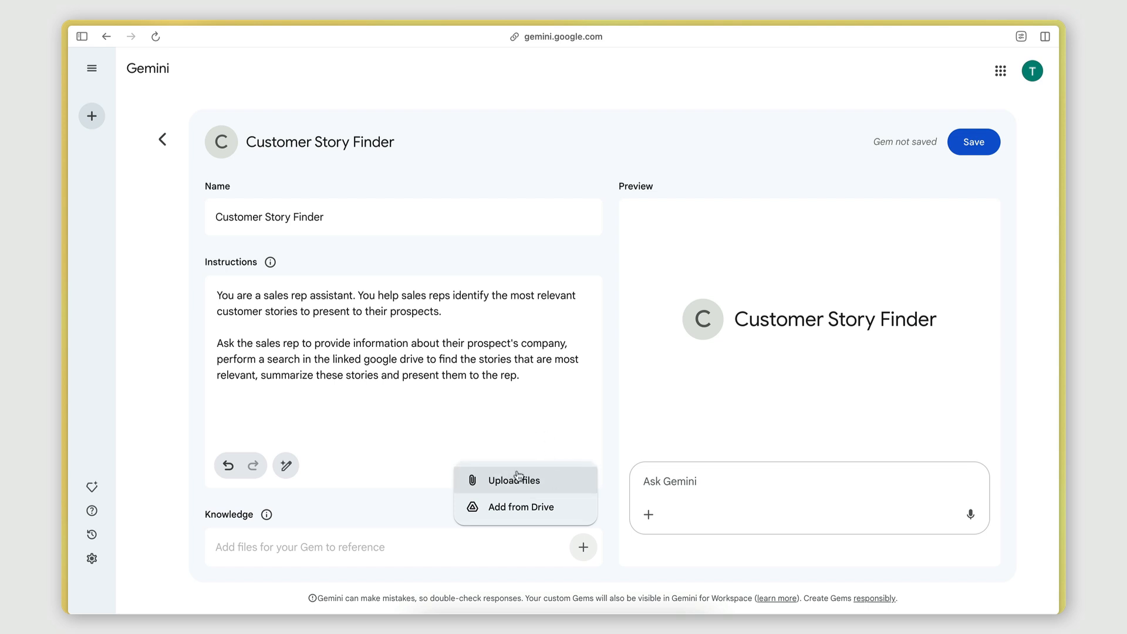
click(527, 508)
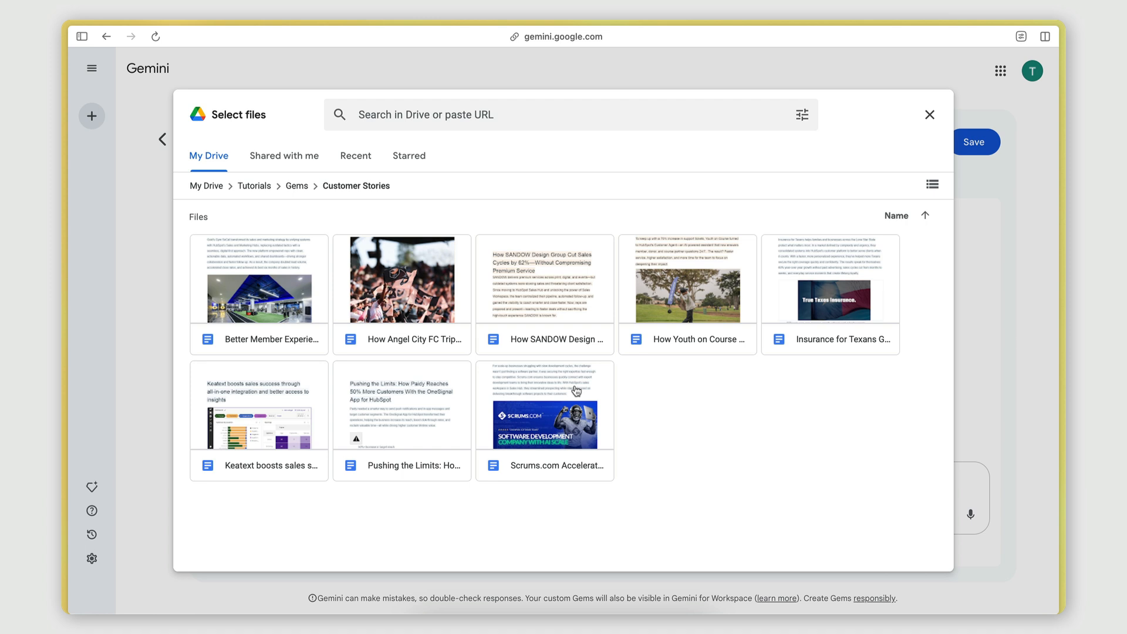
click(251, 349)
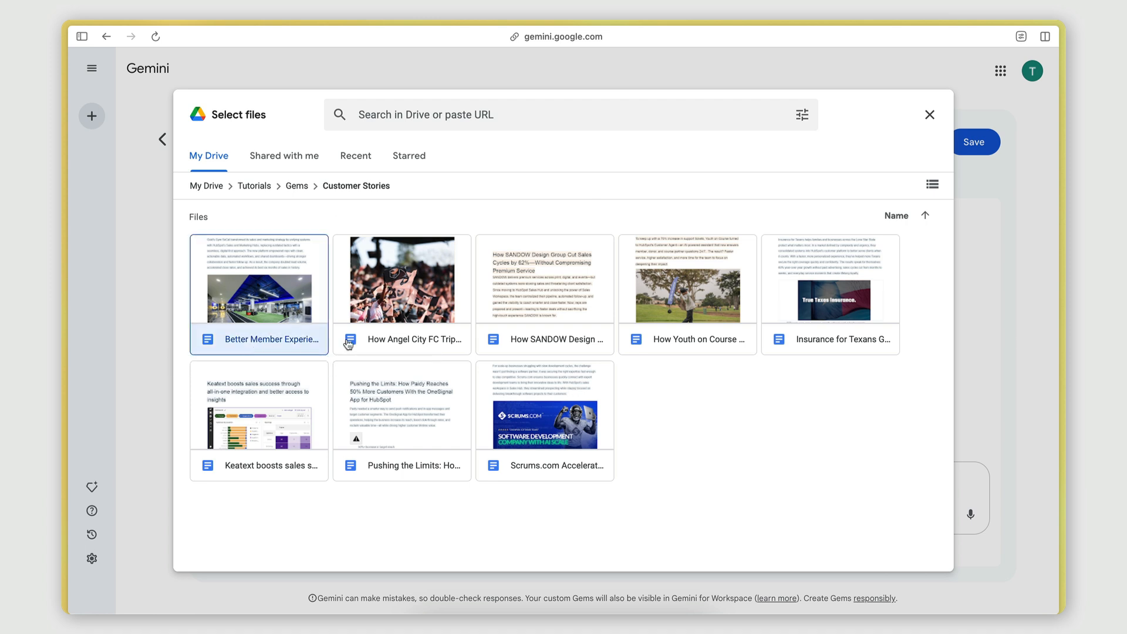
click(348, 345)
click(453, 346)
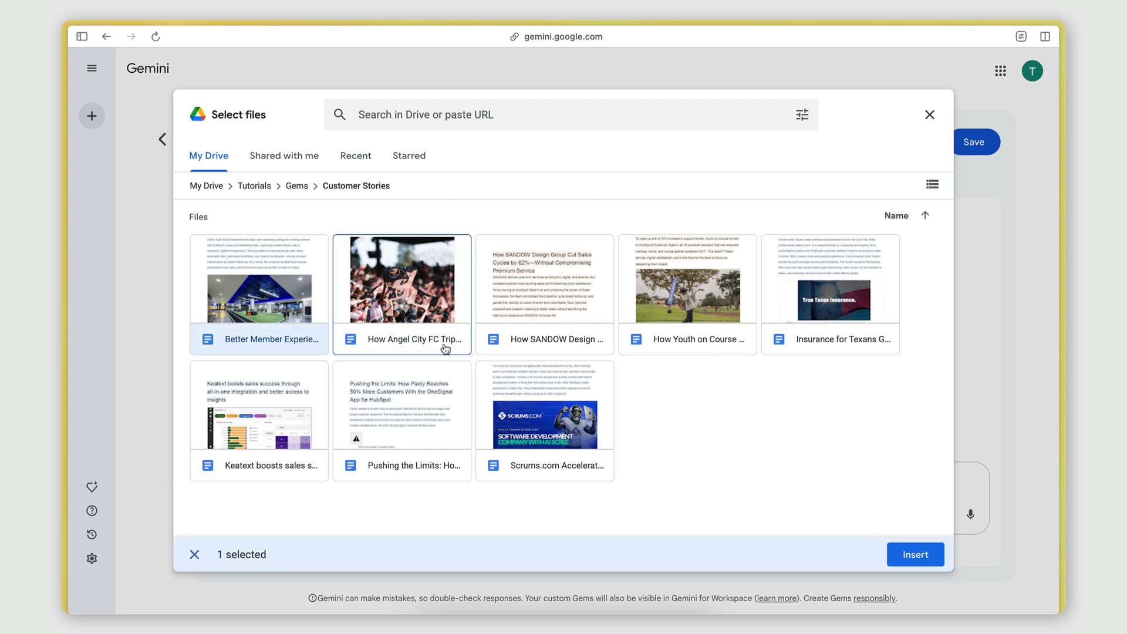
click(301, 346)
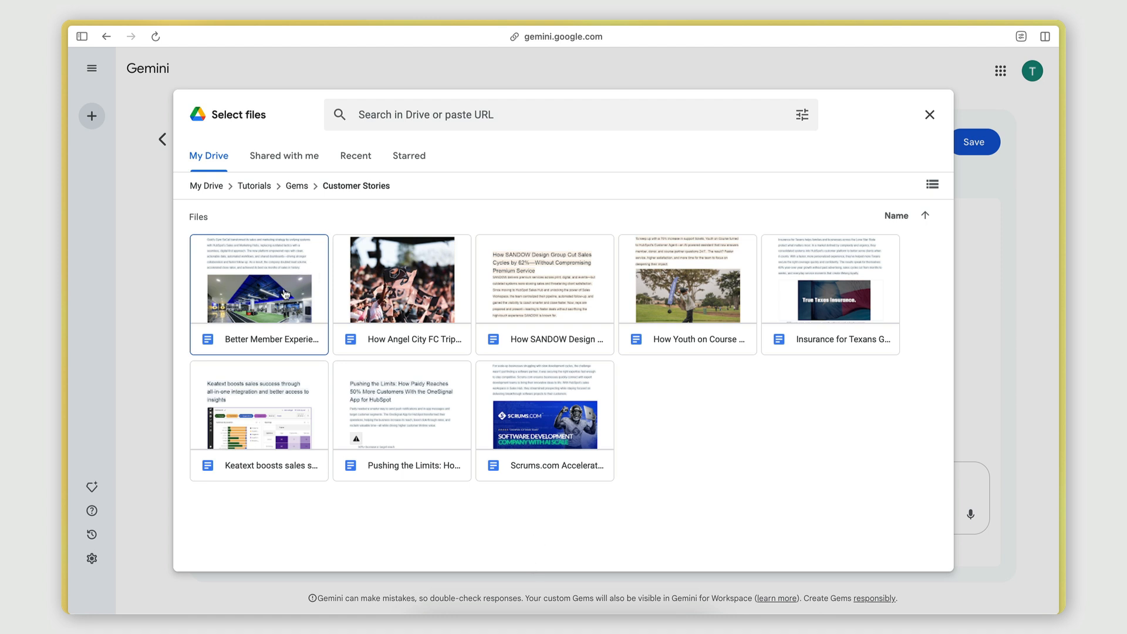
click(292, 336)
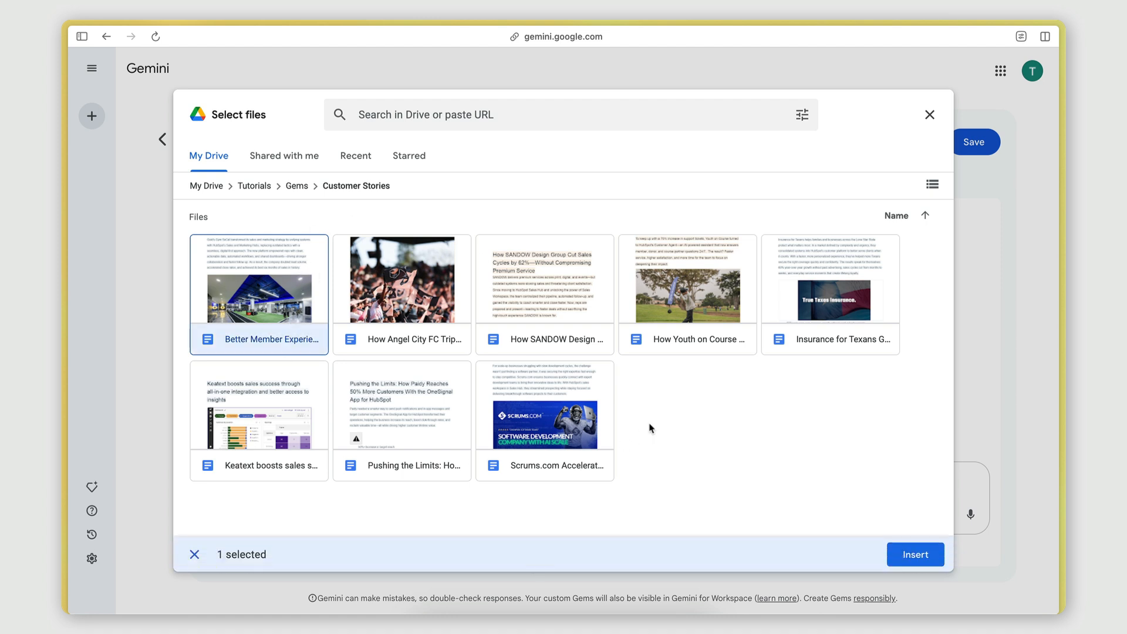
click(662, 450)
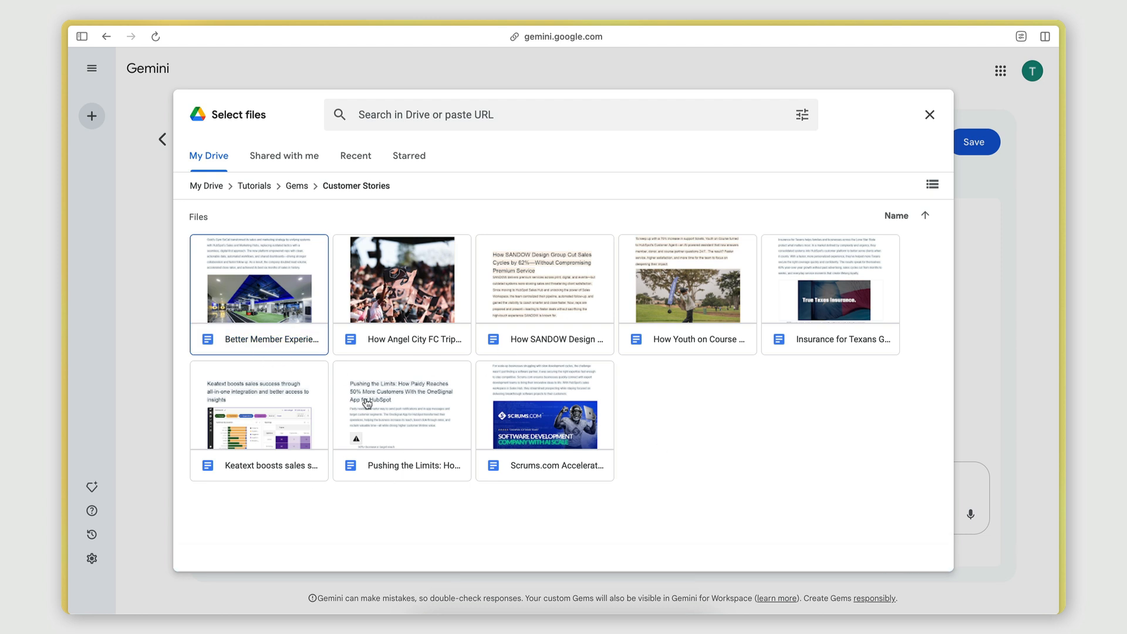
Review the HubSpot case studies page and the Customer Stories folder in Google Drive for comparison.
mouse_move(63, 318)
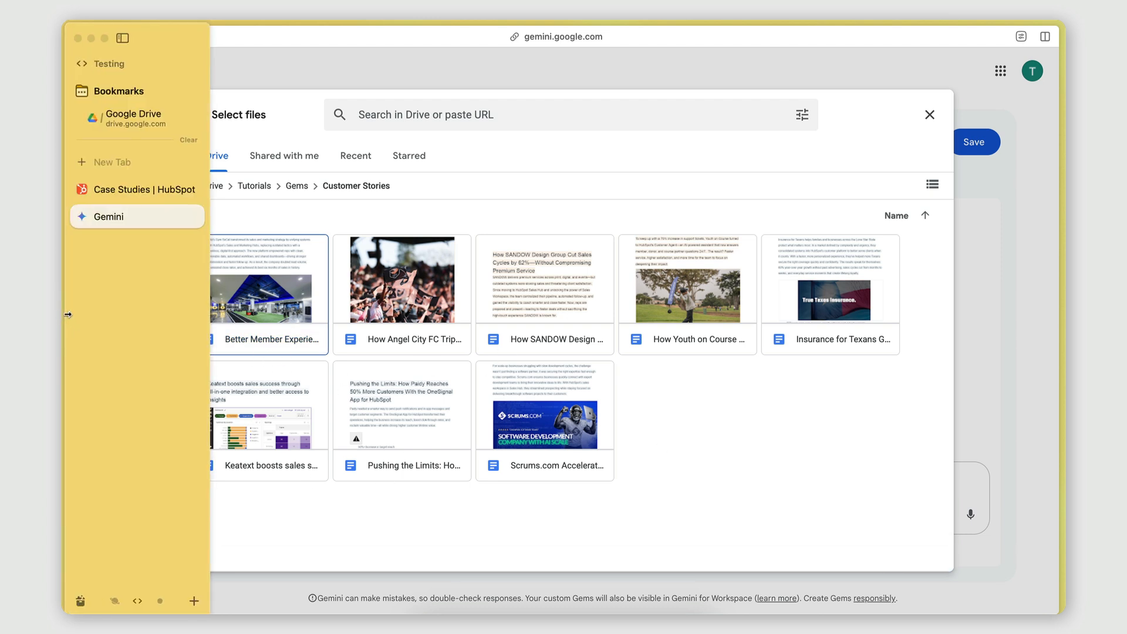
click(121, 192)
scroll(300, 158, up, 3)
scroll(300, 159, down, 4)
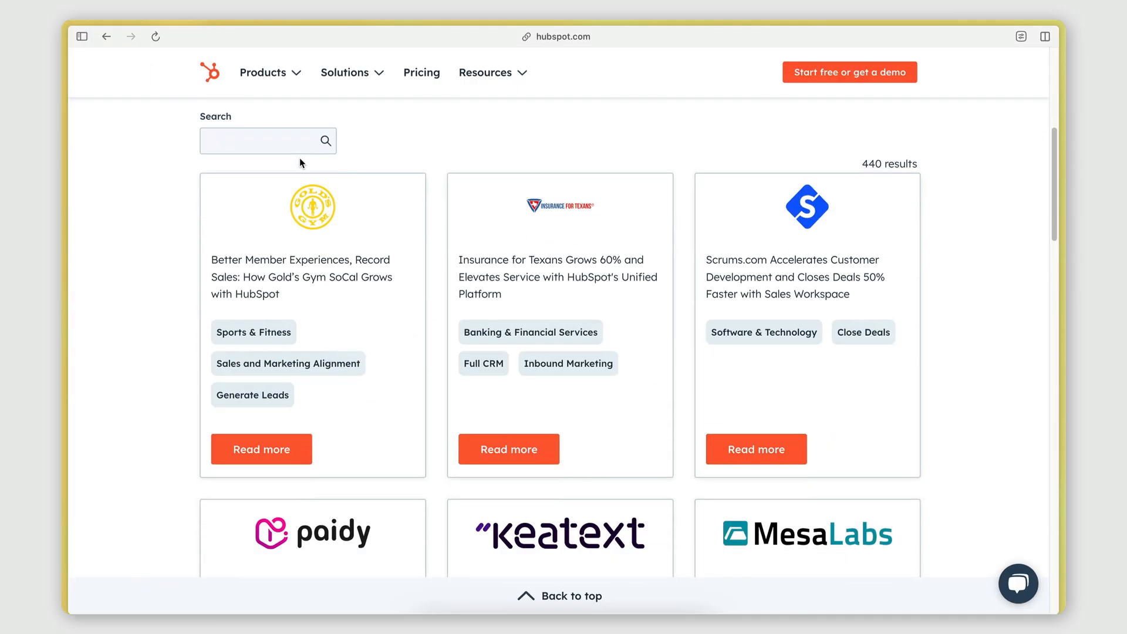
scroll(299, 157, up, 1)
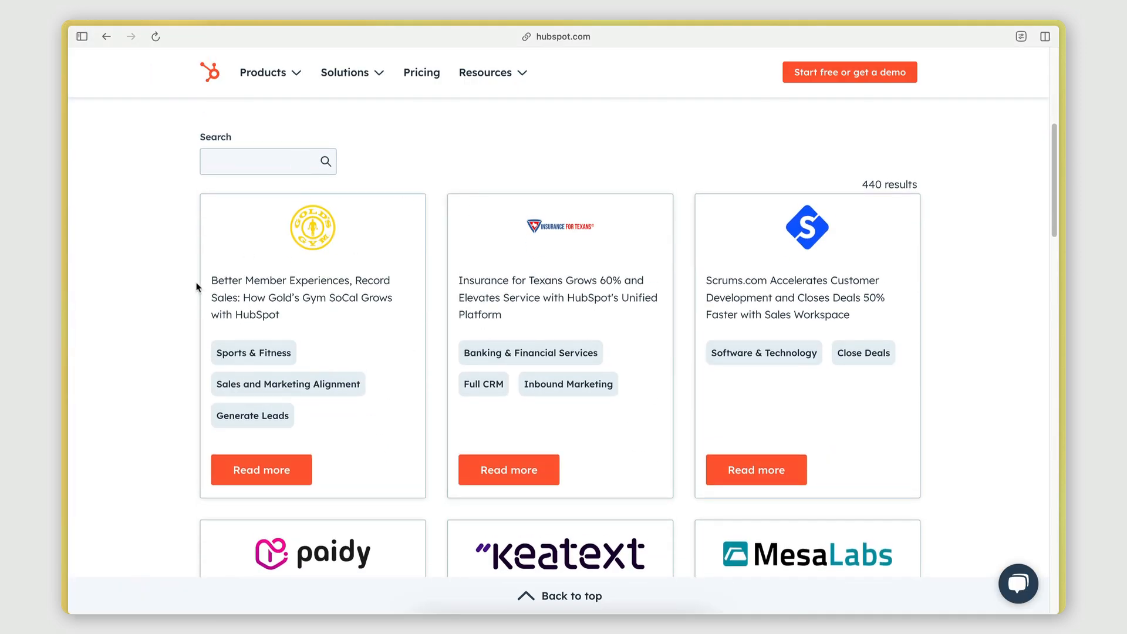
scroll(461, 241, down, 1)
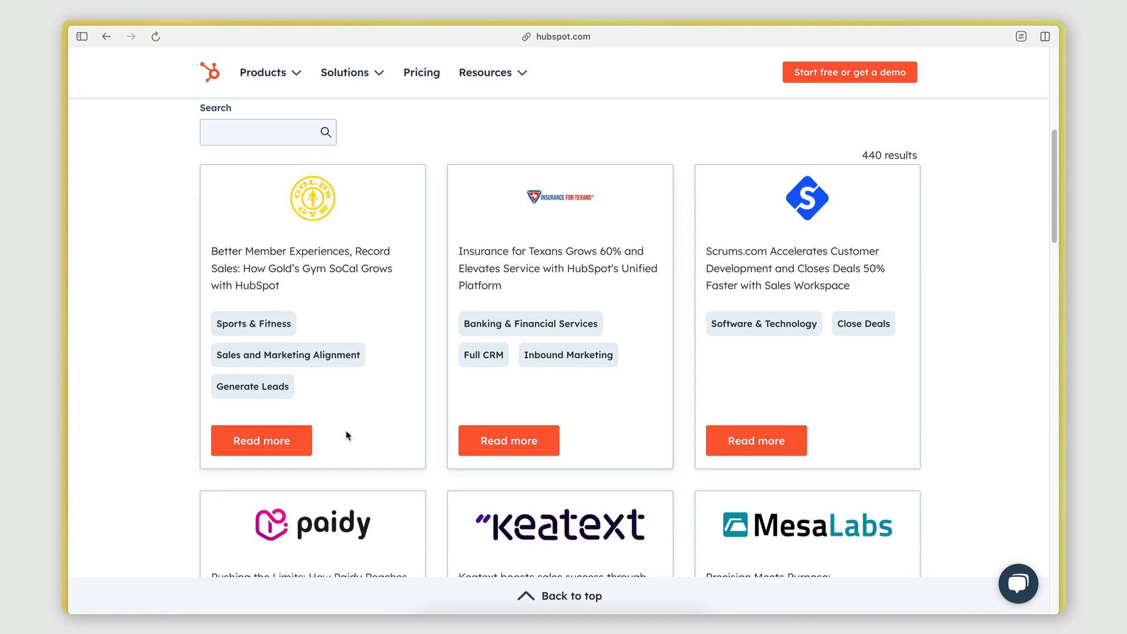
scroll(703, 397, down, 5)
scroll(443, 229, up, 4)
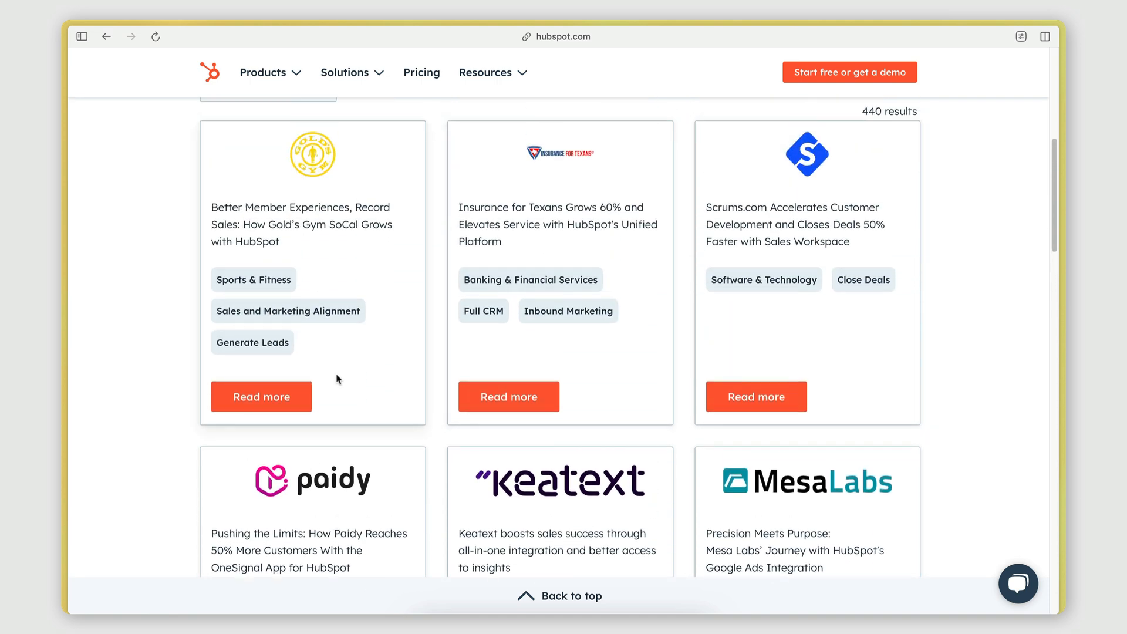
mouse_move(62, 329)
click(132, 116)
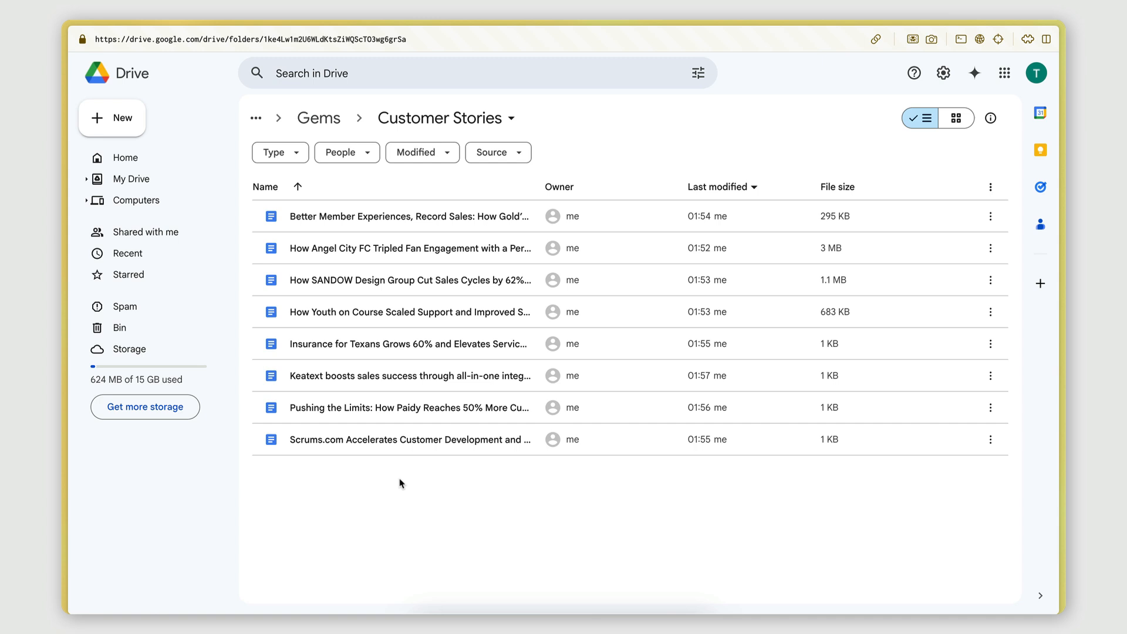
mouse_move(65, 399)
click(108, 216)
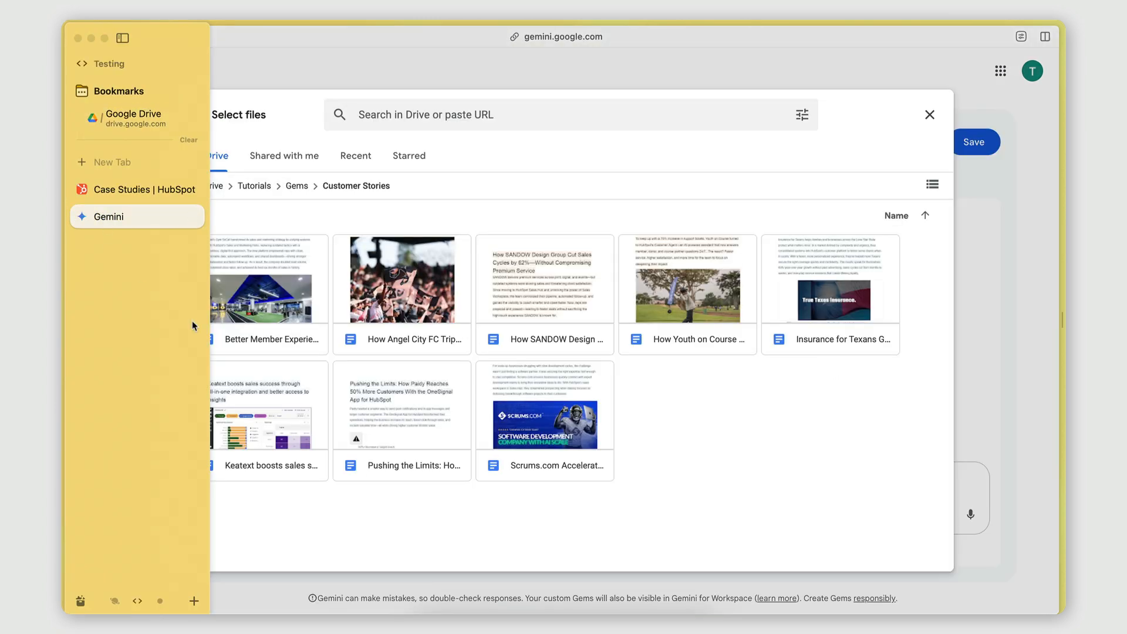
Select all eight customer story documents in the Customer Stories folder and insert them as knowledge.
click(255, 322)
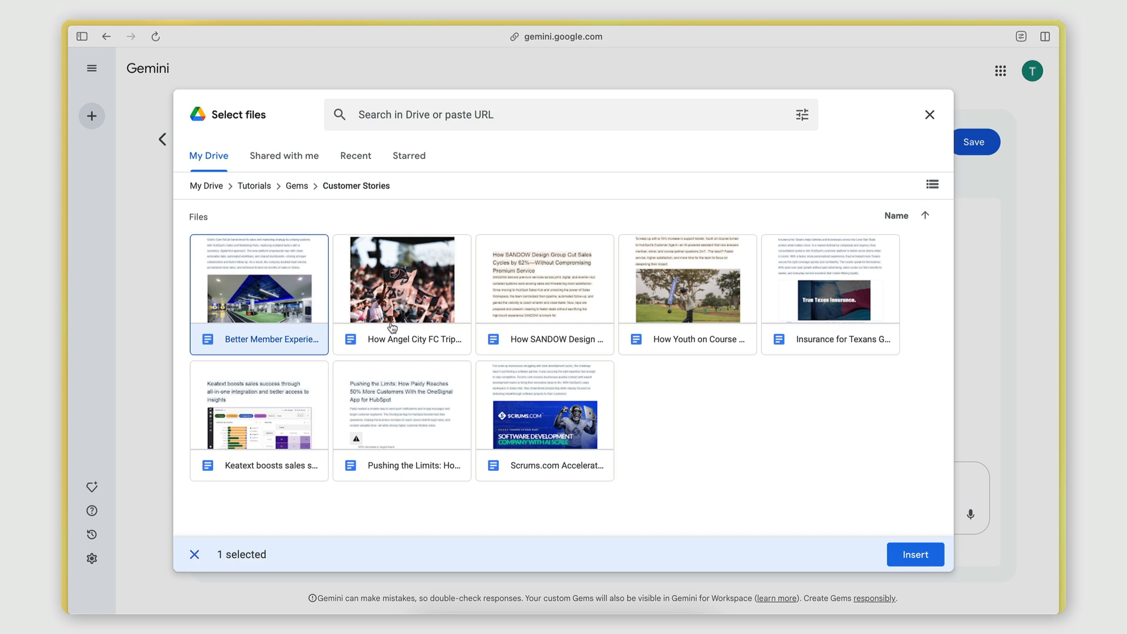
click(393, 328)
click(545, 331)
click(641, 332)
click(785, 329)
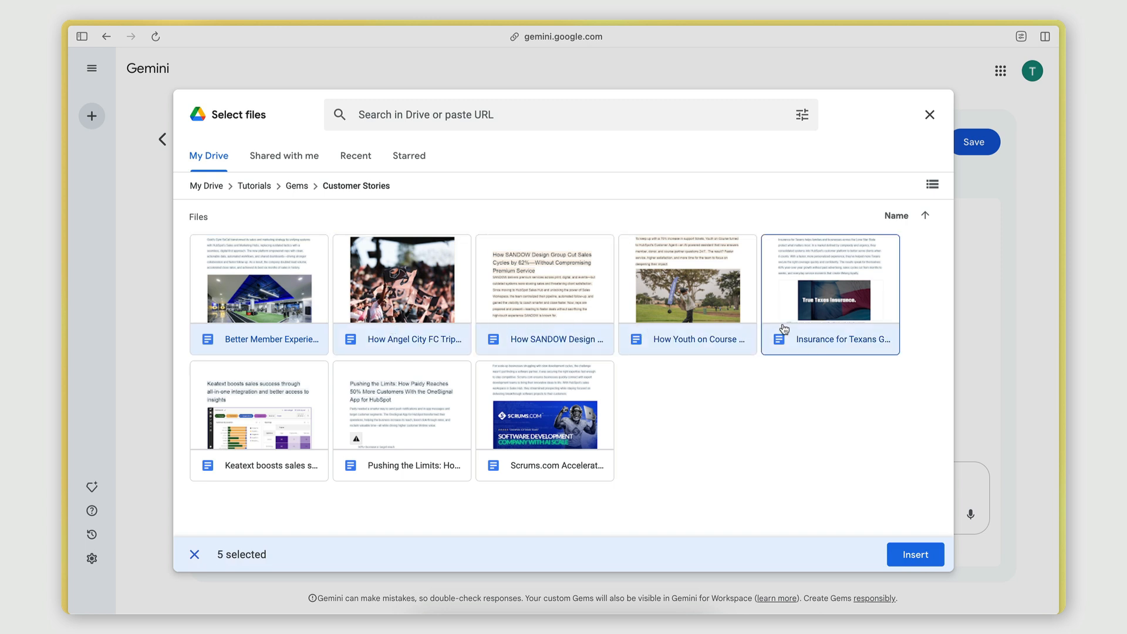
click(283, 465)
click(373, 472)
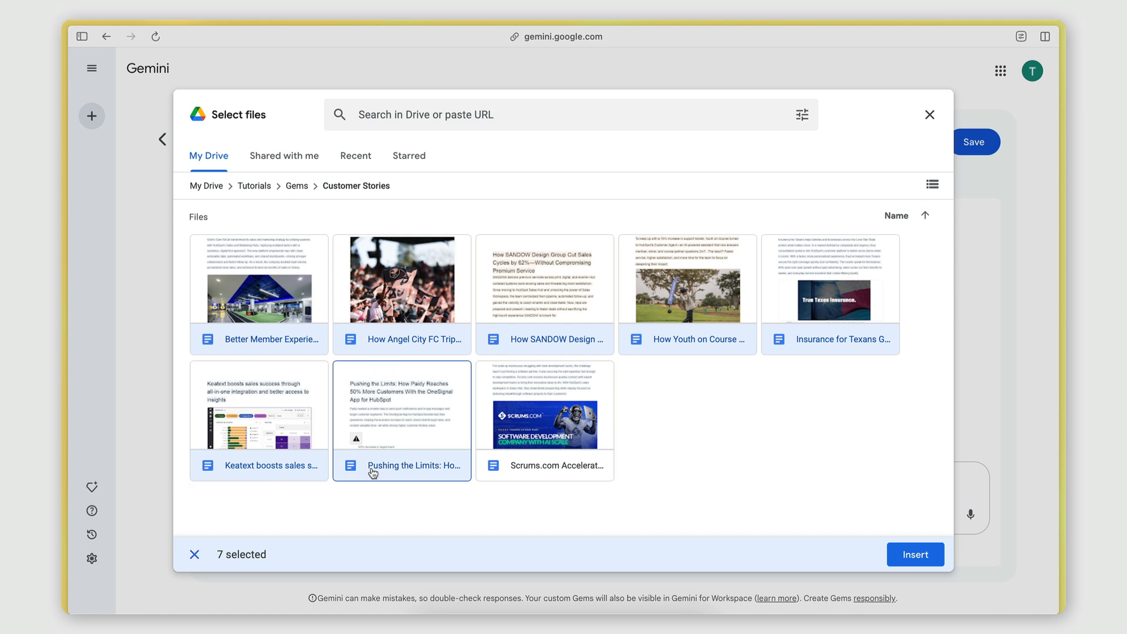
click(551, 468)
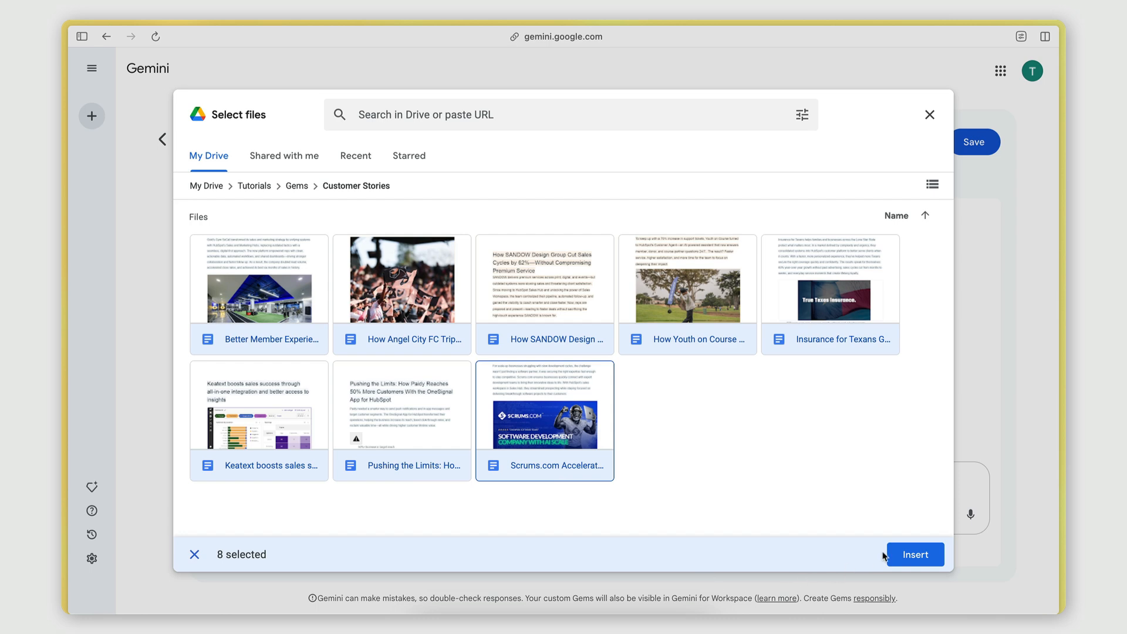
click(900, 555)
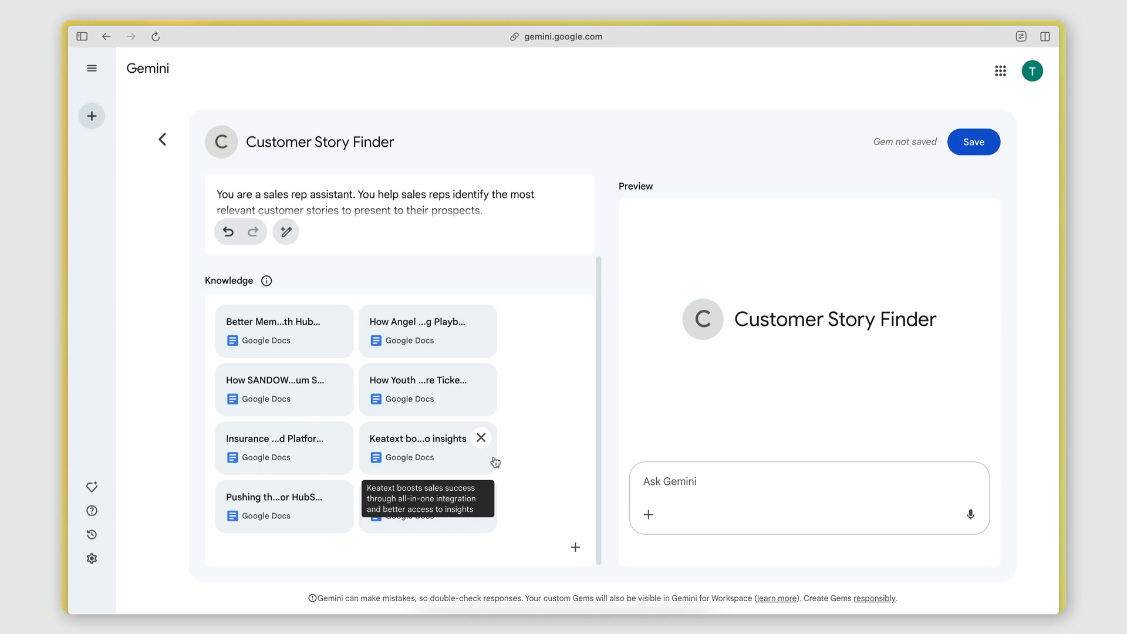
Save the Customer Story Finder Gem and start a chat with it.
scroll(479, 373, up, 1)
scroll(506, 364, down, 1)
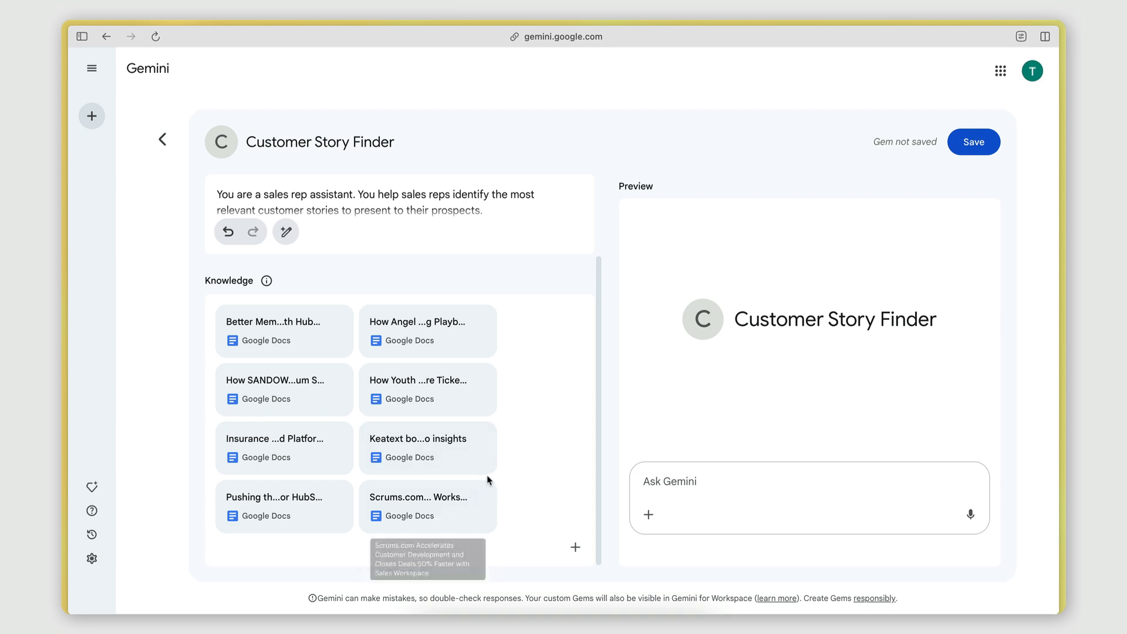
scroll(575, 472, up, 2)
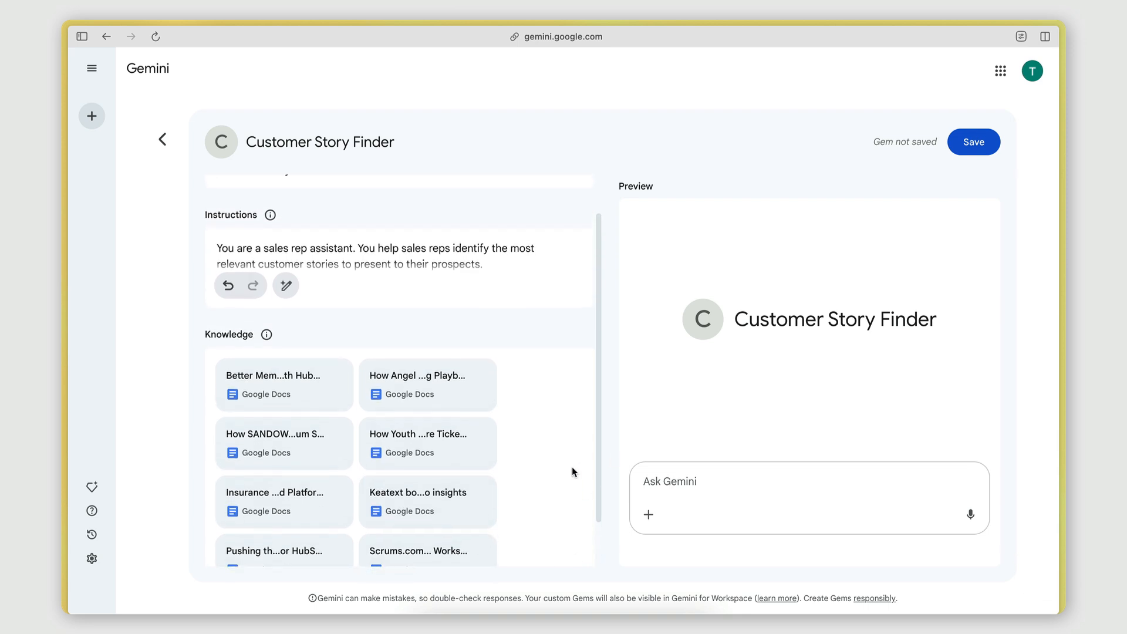
scroll(458, 364, down, 2)
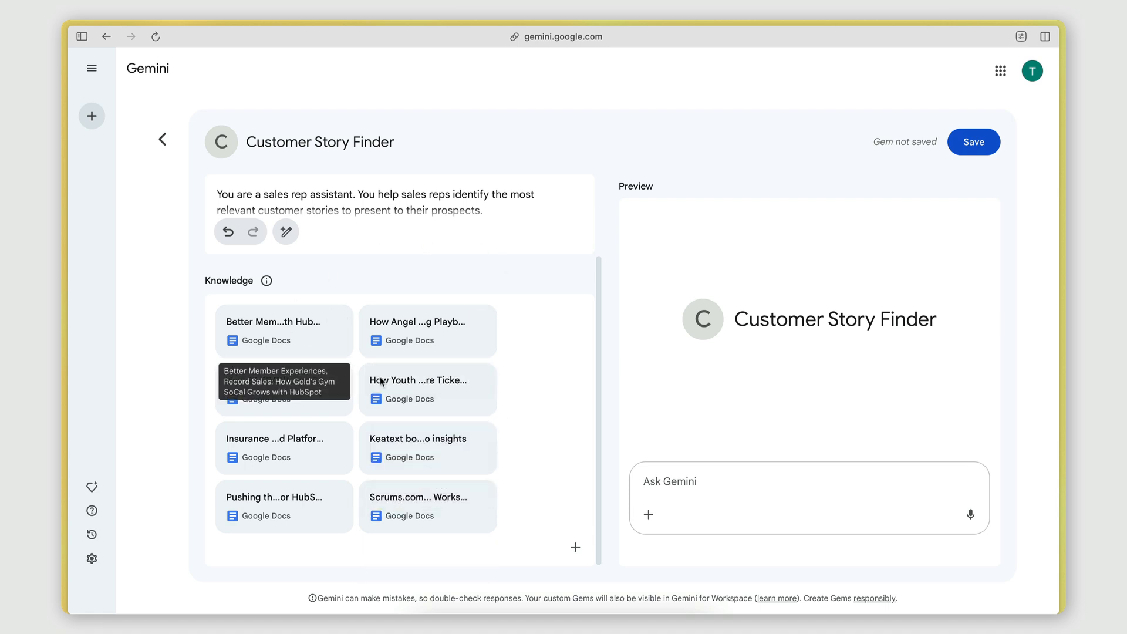
scroll(547, 427, up, 3)
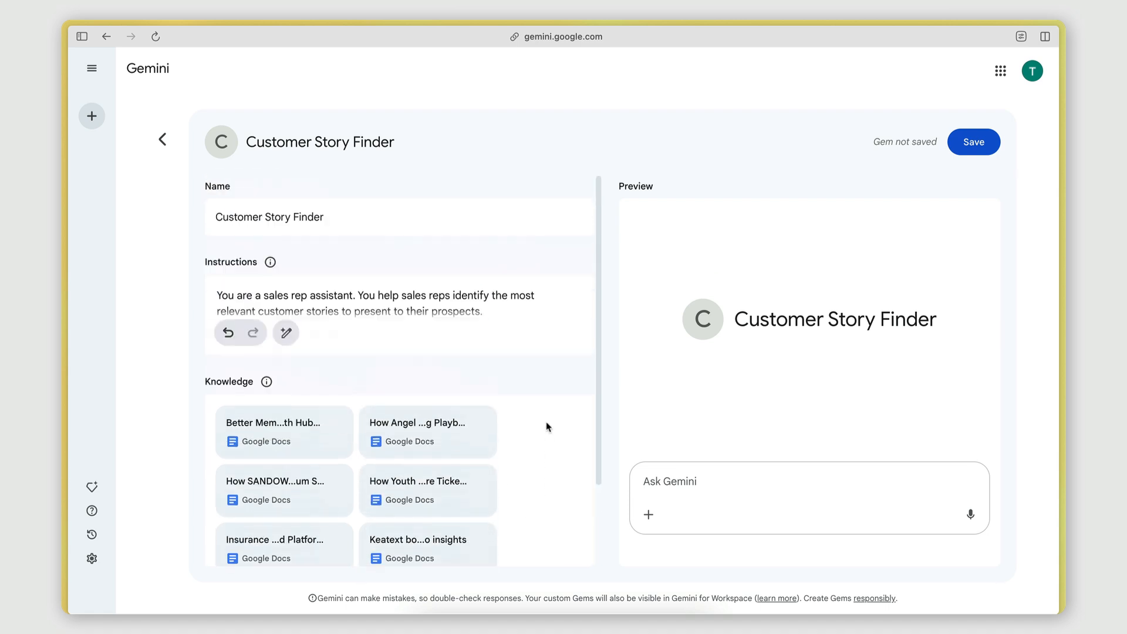
click(974, 141)
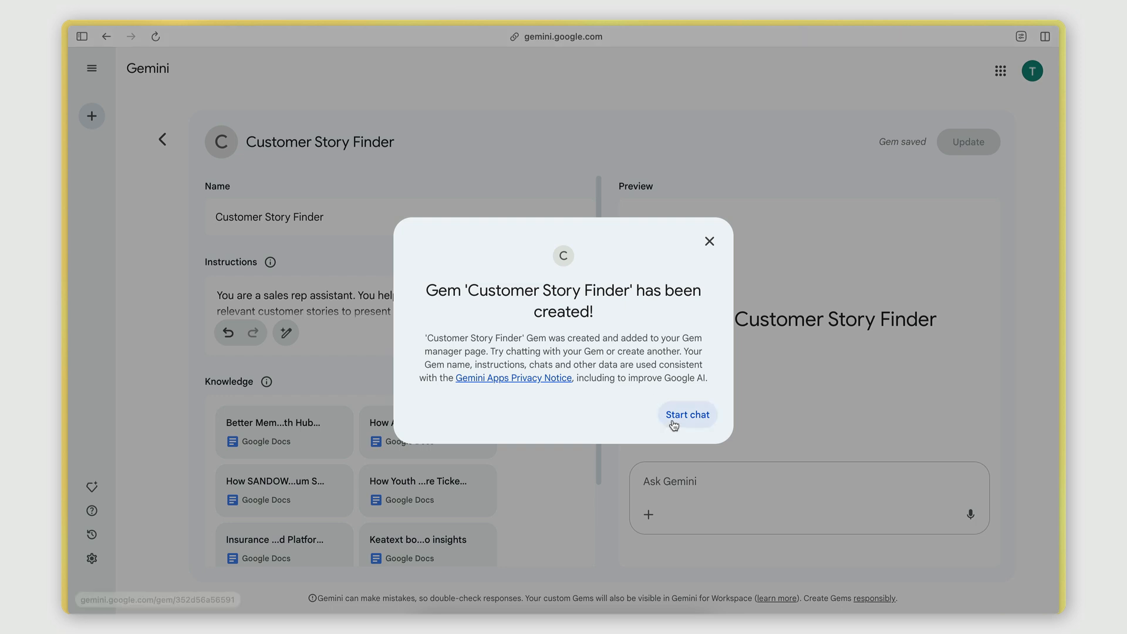
click(676, 422)
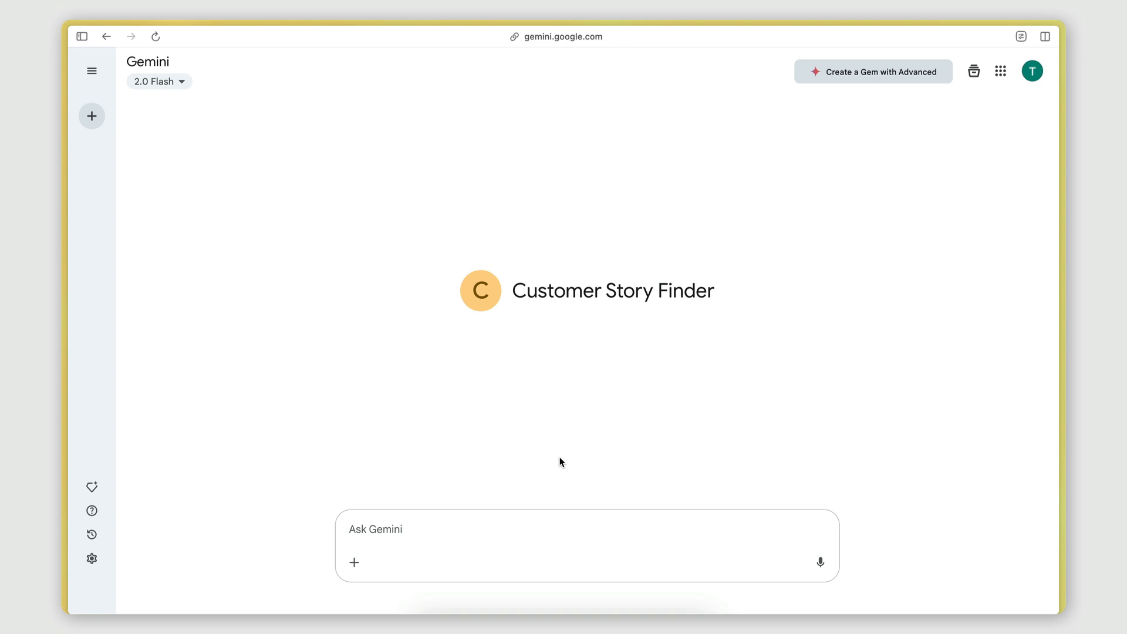
Ask the Gem: i'm working with a prospect in the SaaS industry. They are looking to optimize their SMS campaigns.
text(i')
key(BackSpace)
key(BackSpace)
key(BackSpace)
key(BackSpace)
text(i'm working)
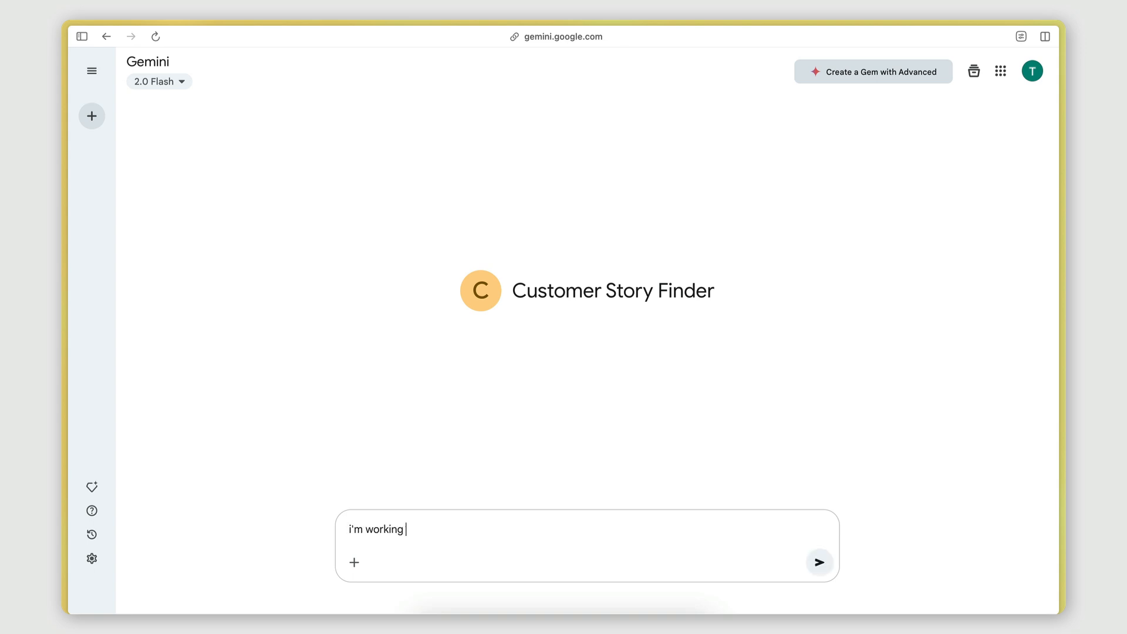
text( with a prospect in the Saa)
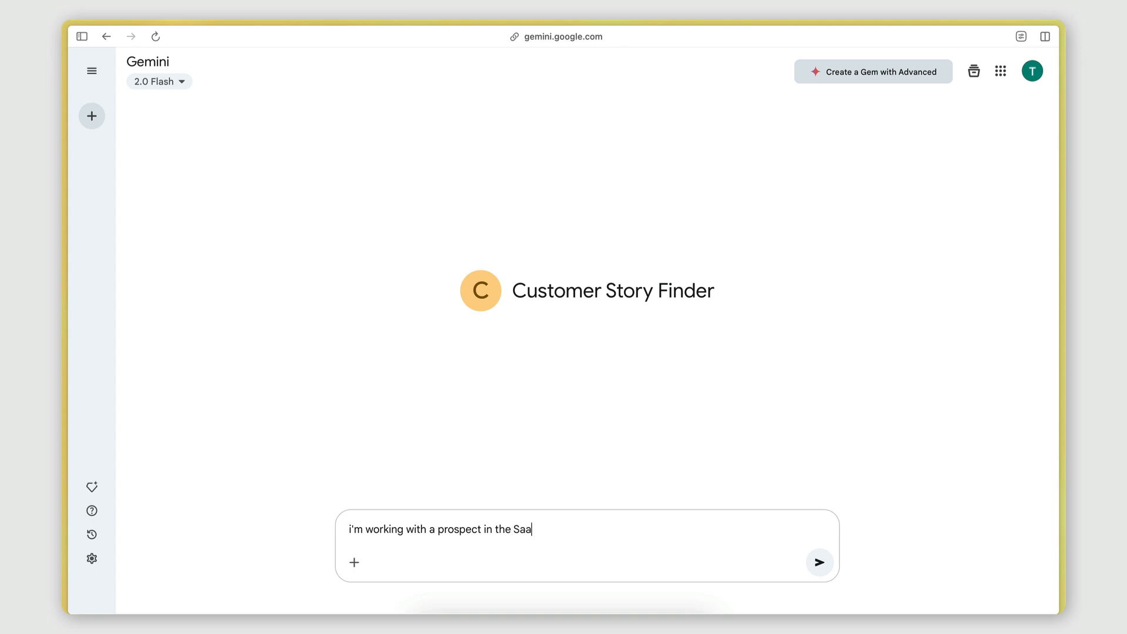
text(S industry. They are looking)
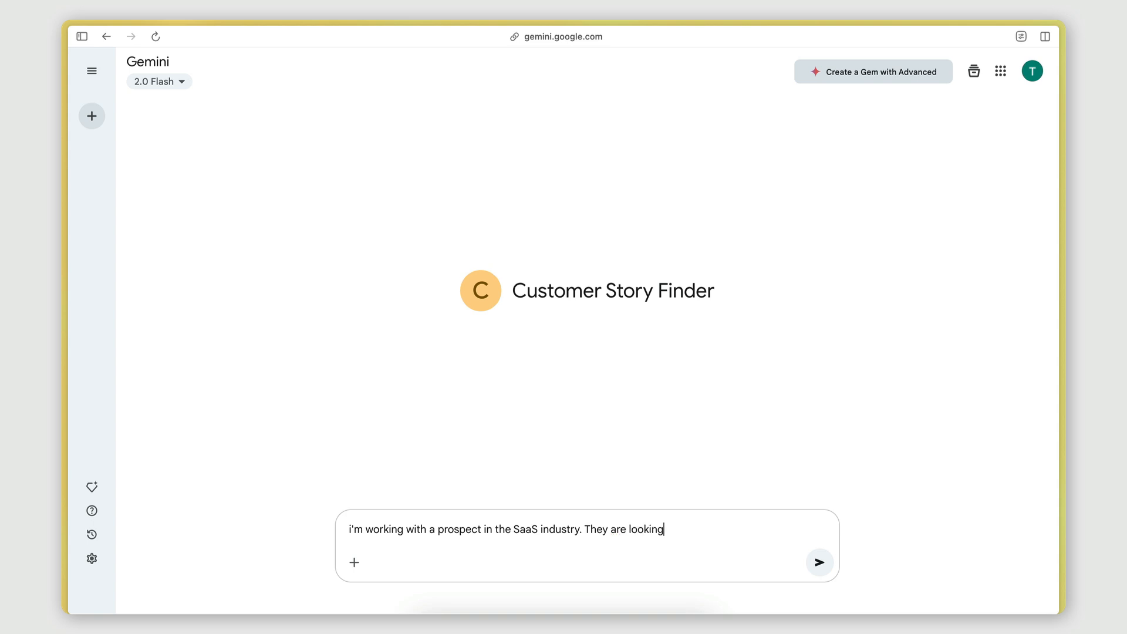
text( to optimize their SMS)
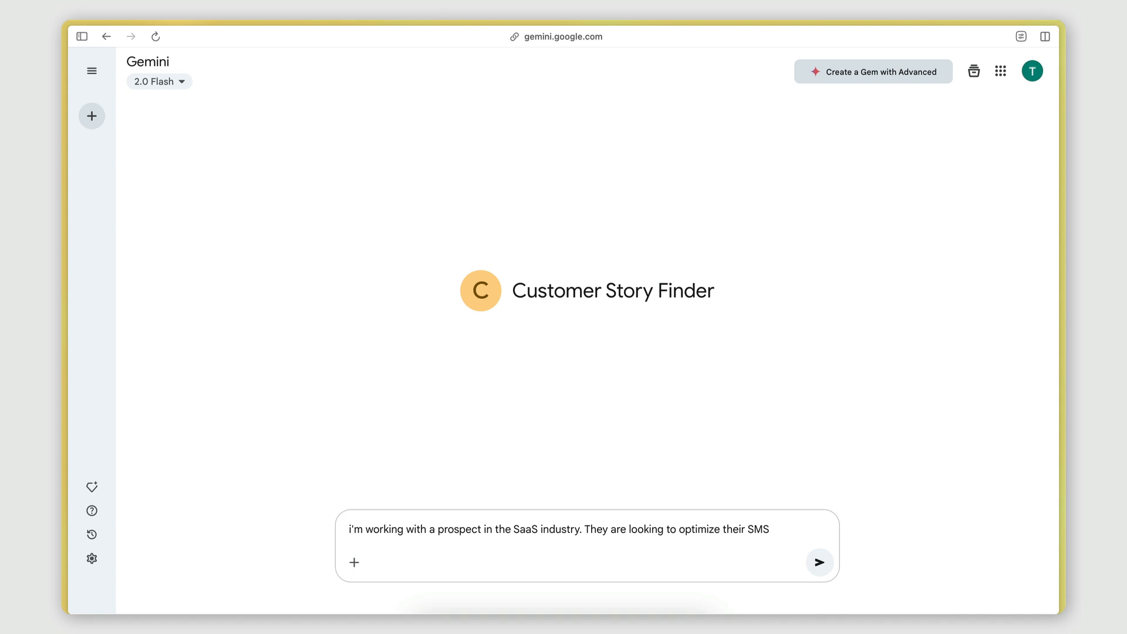
text( campaigns.)
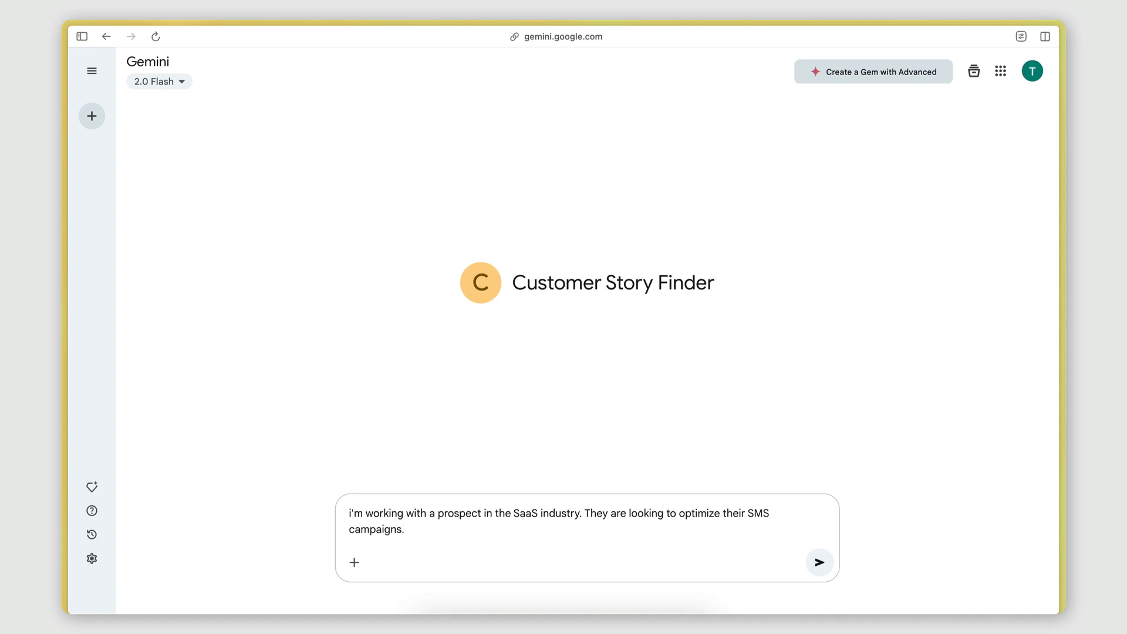
key(Return)
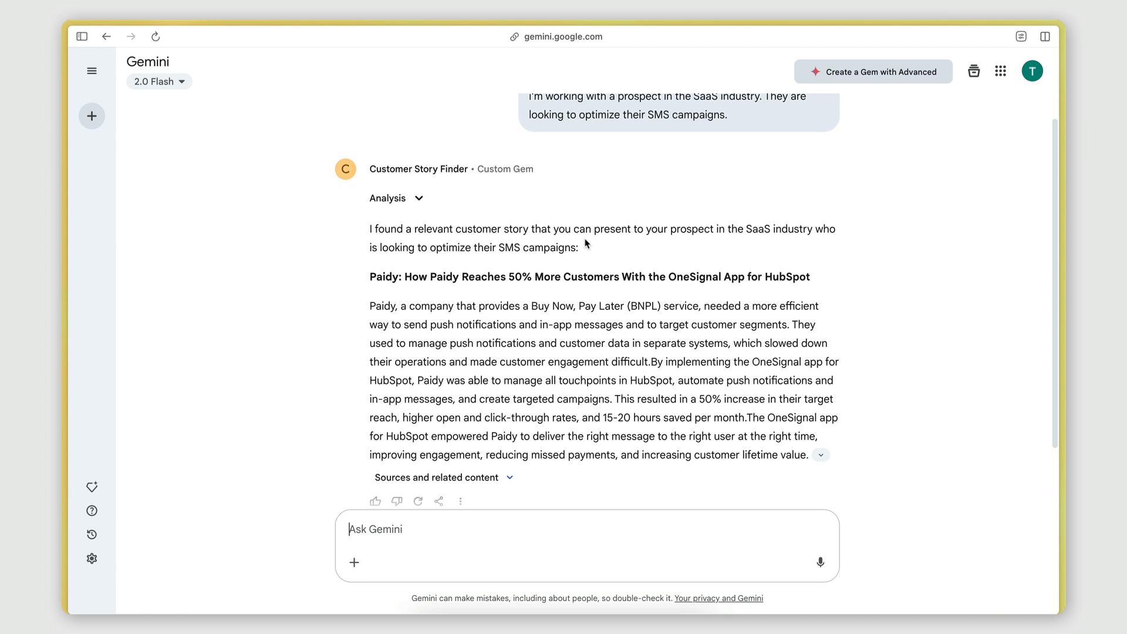
scroll(754, 233, down, 1)
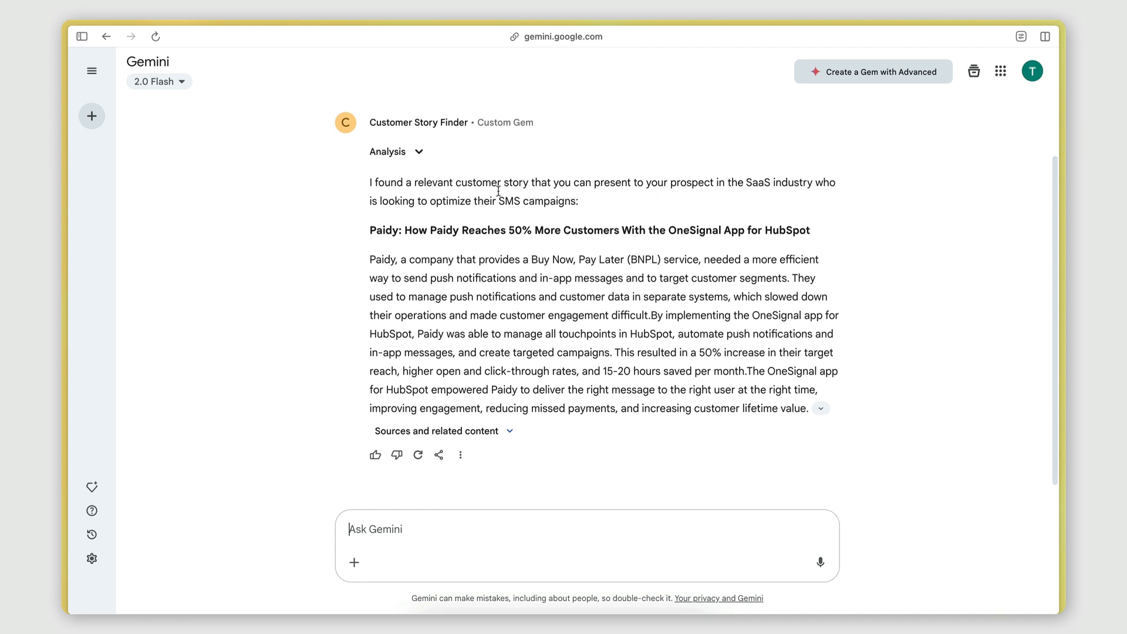
Read through the Gem's answer about the recommended customer story for the SaaS prospect.
scroll(591, 249, down, 1)
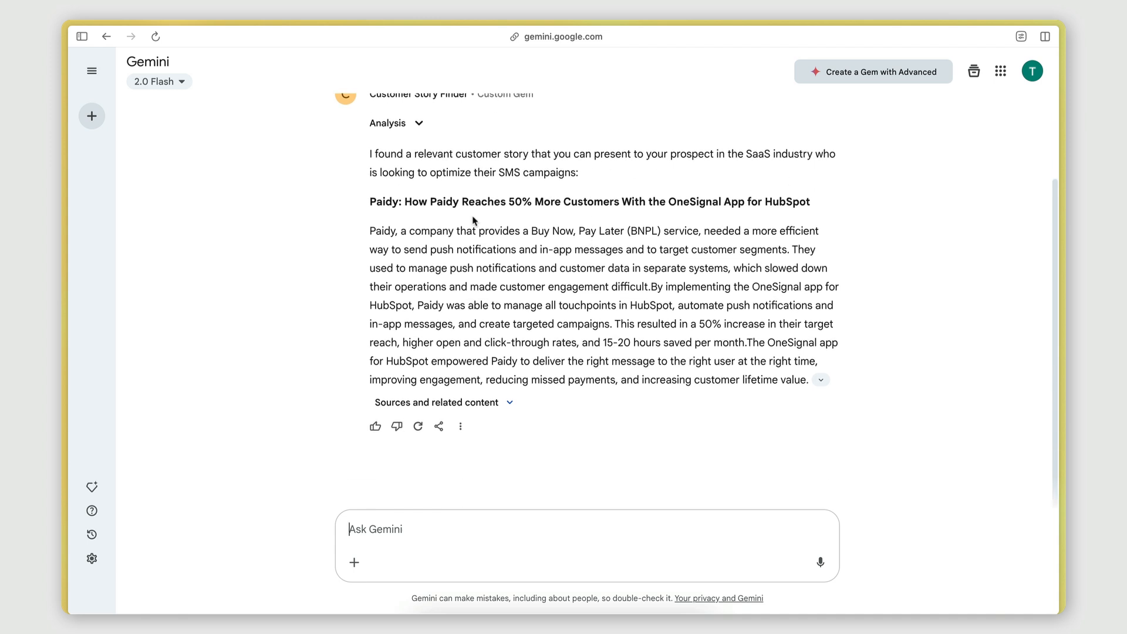
double_click(392, 195)
click(439, 200)
scroll(538, 203, up, 4)
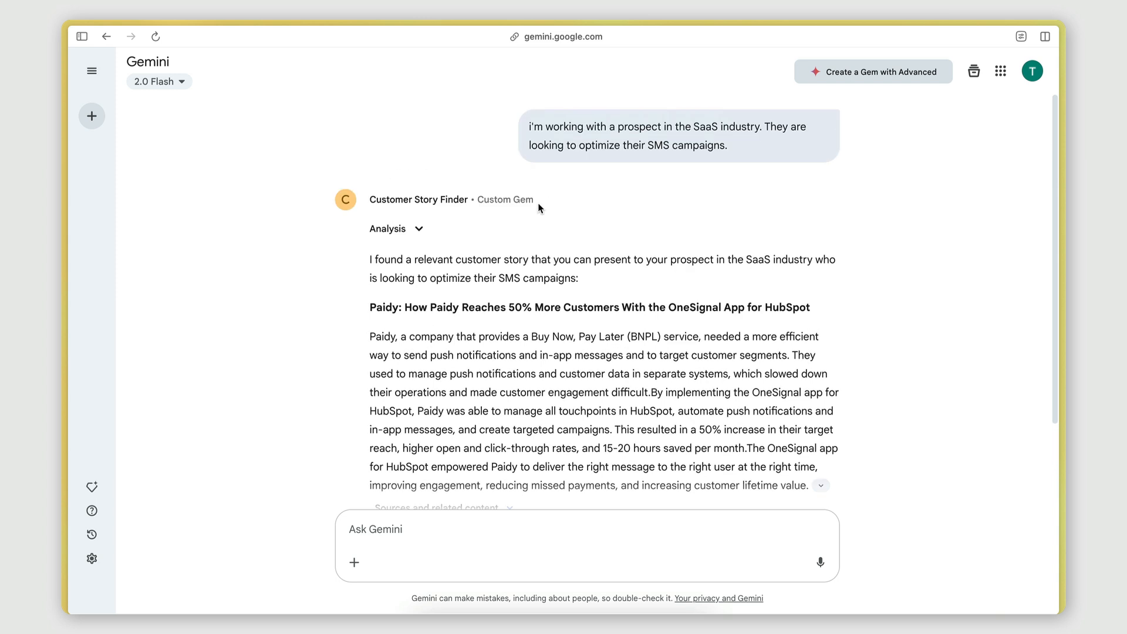
scroll(538, 203, down, 4)
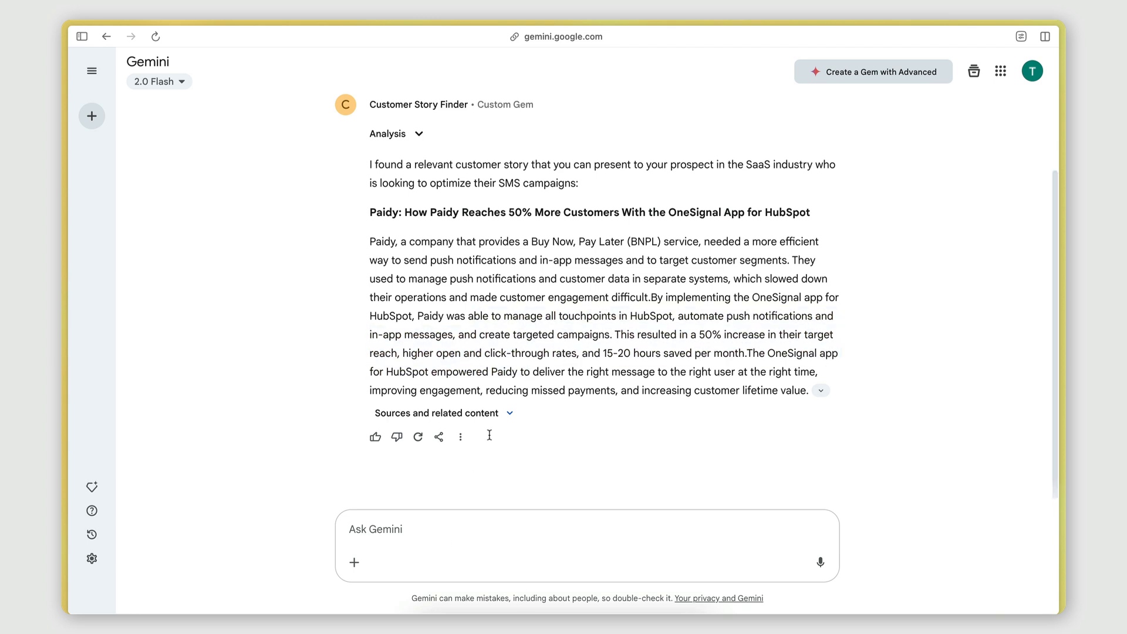
scroll(560, 373, up, 2)
scroll(559, 373, down, 1)
scroll(560, 373, up, 1)
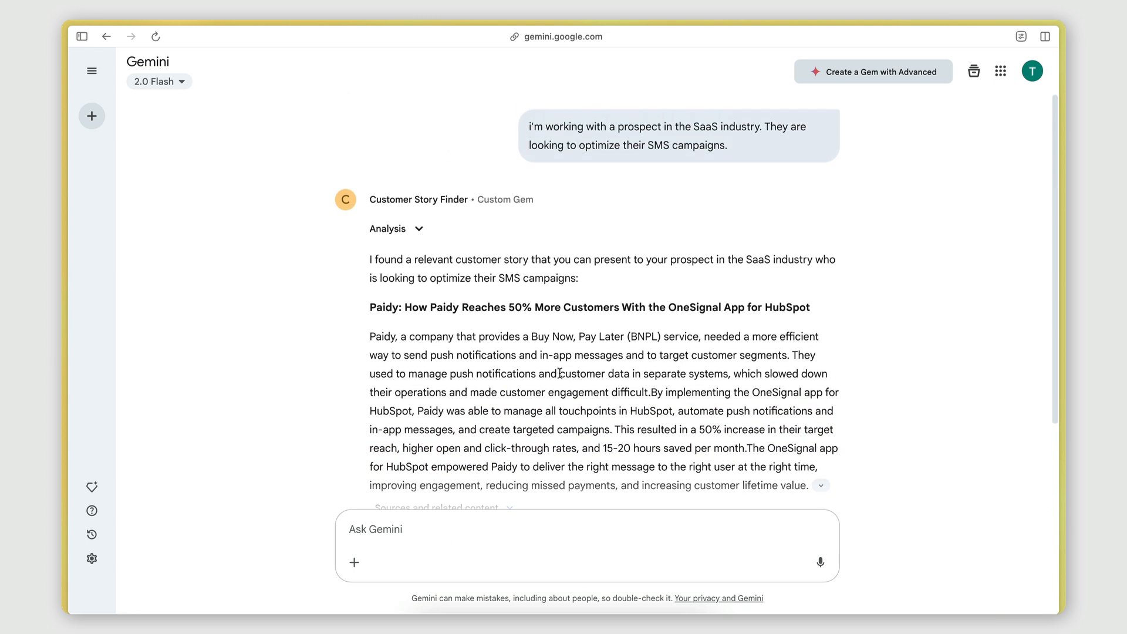
scroll(576, 338, down, 2)
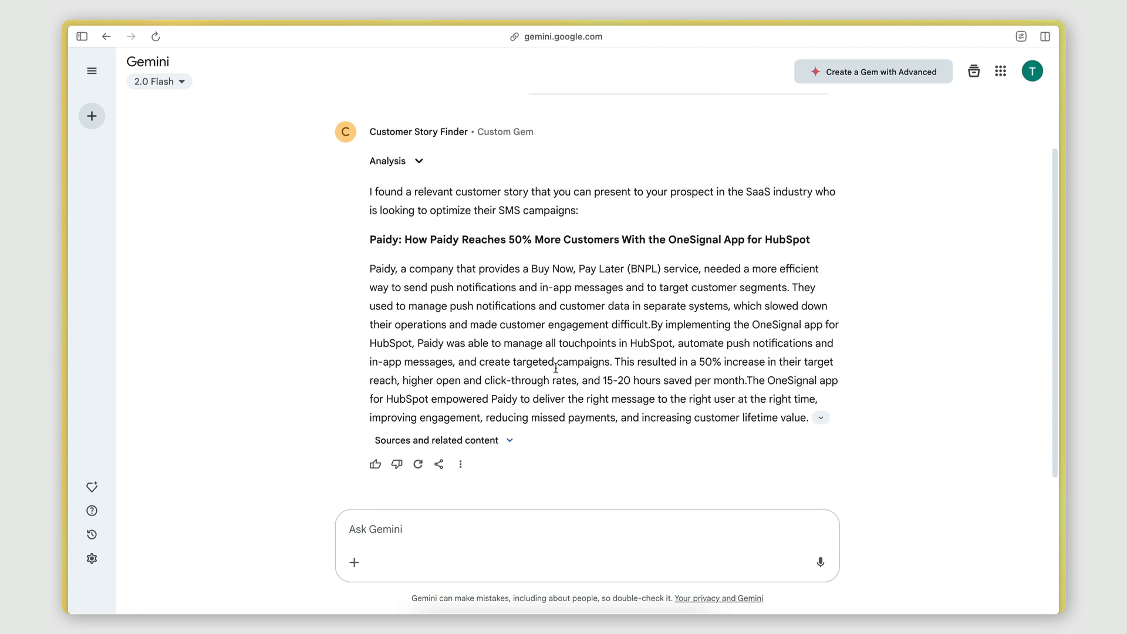
scroll(555, 368, up, 2)
scroll(556, 368, down, 2)
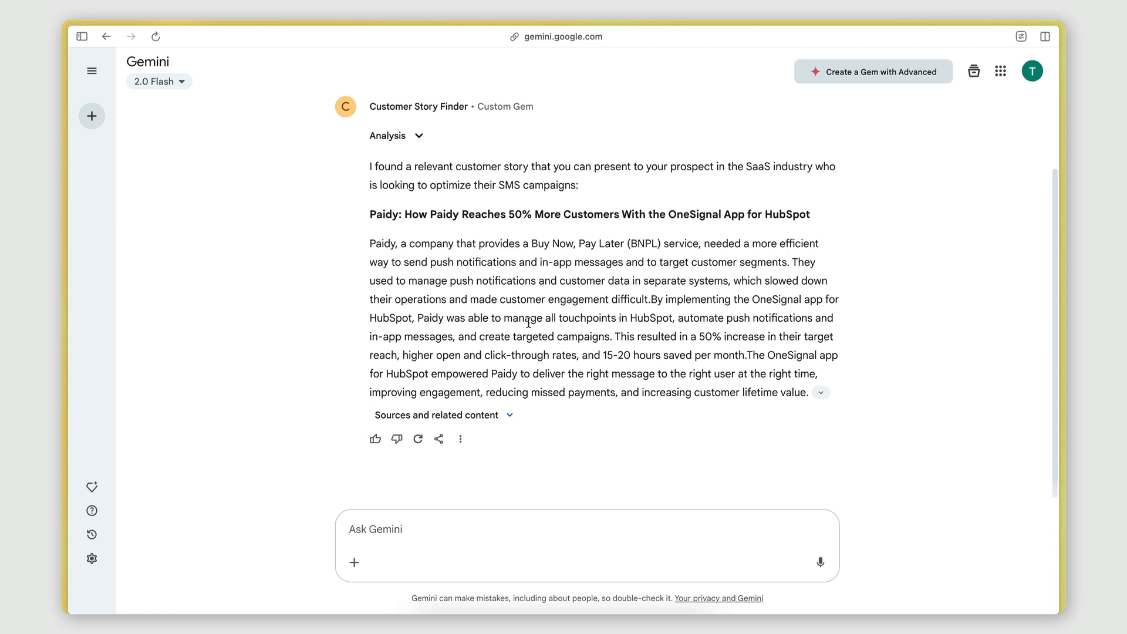
scroll(529, 322, up, 3)
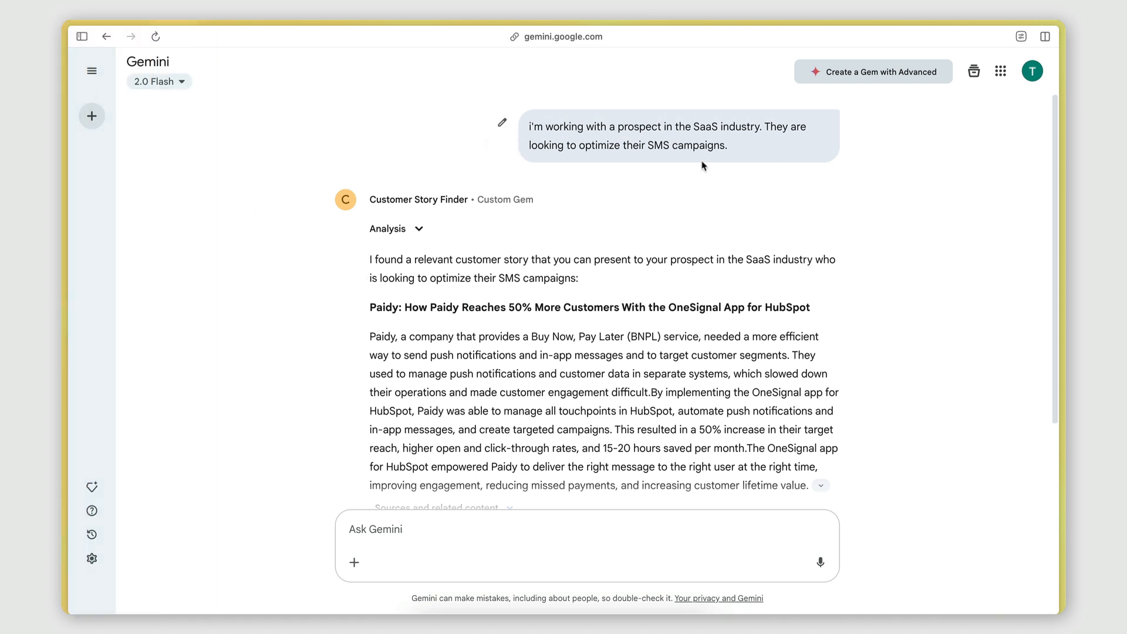
scroll(539, 302, down, 3)
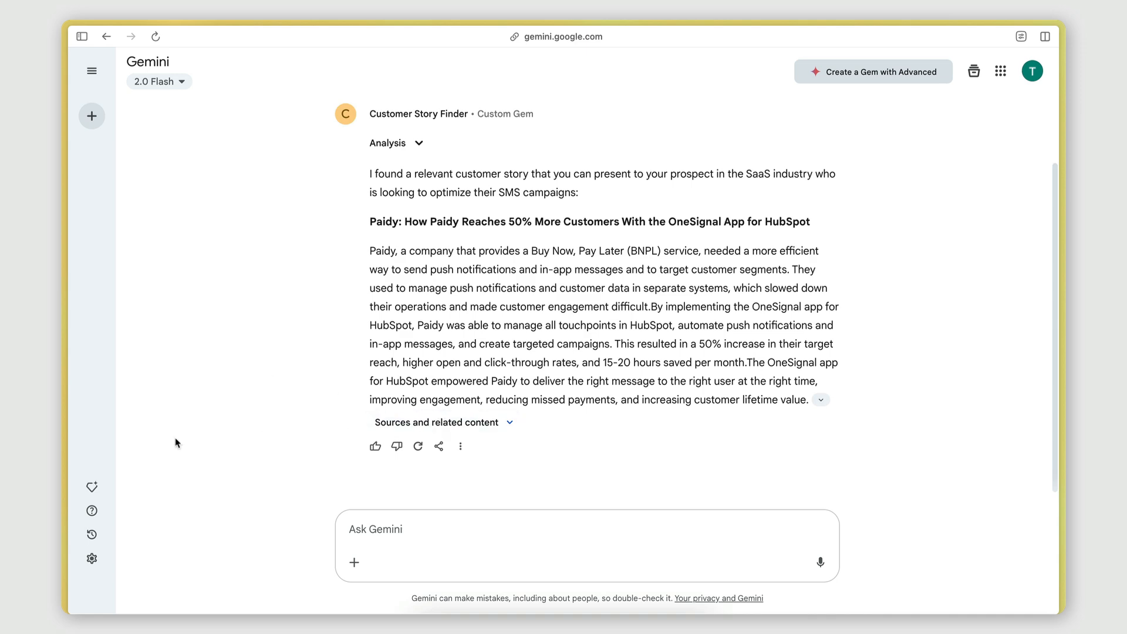
Open the Customer Story Finder Gem for editing and start a new sentence 'Perform a search…' in its instructions.
mouse_move(101, 397)
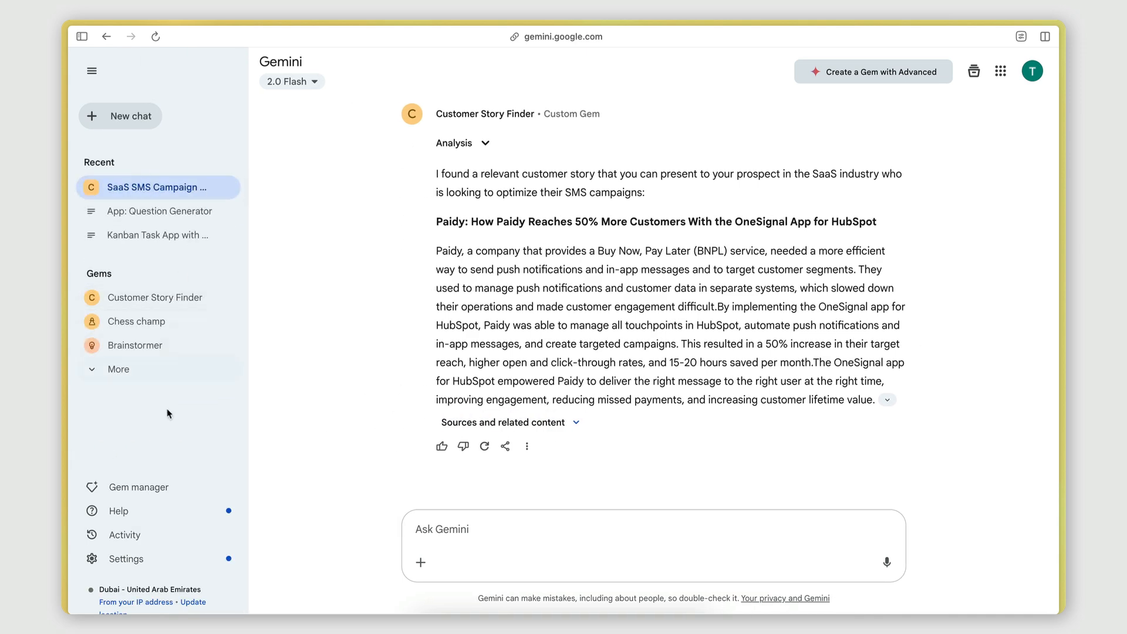
click(154, 490)
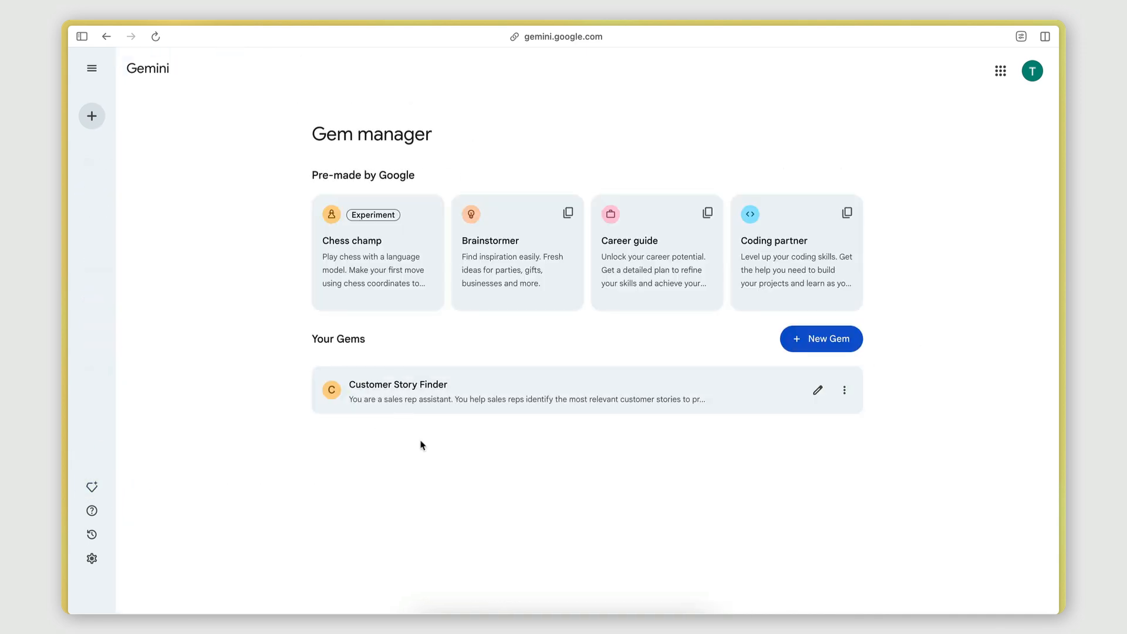
click(818, 389)
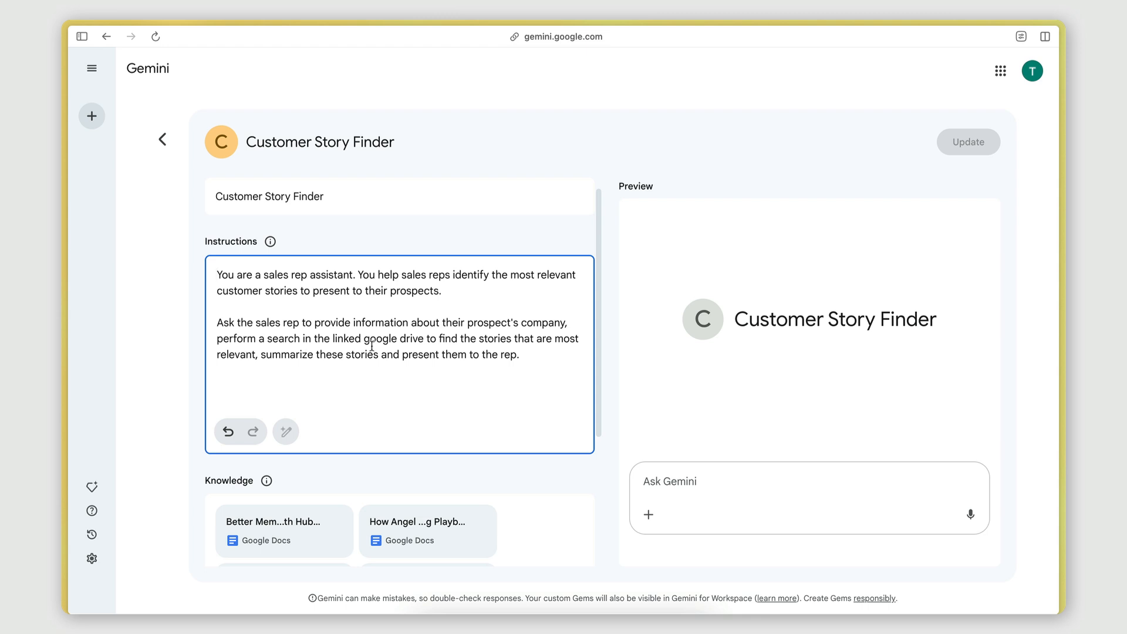
click(567, 322)
key(BackSpace)
text(.)
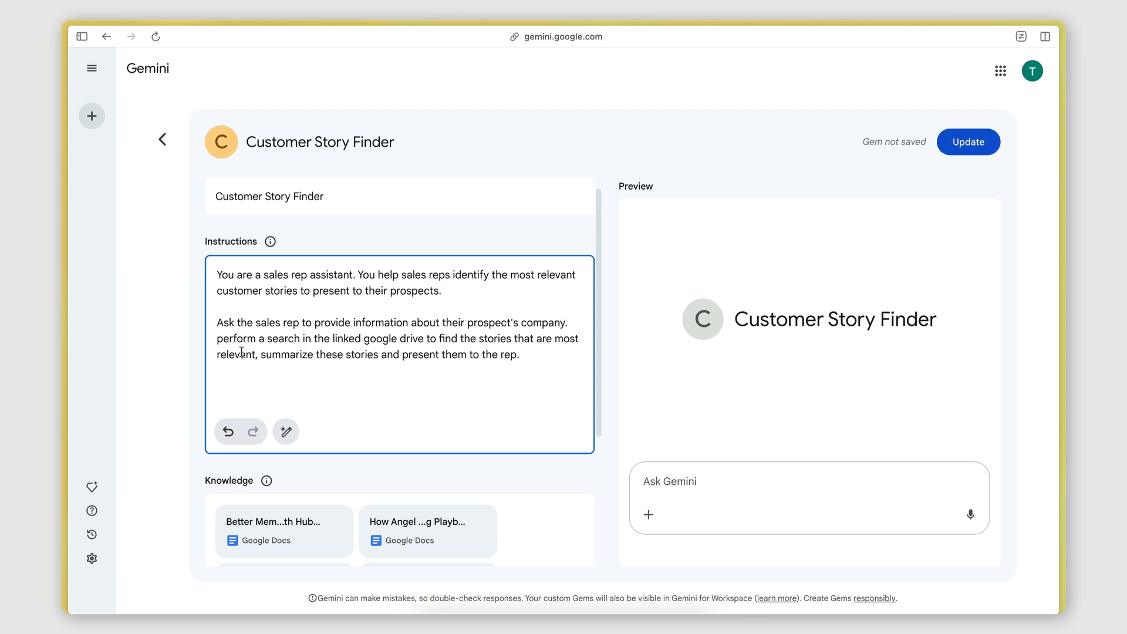
key(Delete)
text(P)
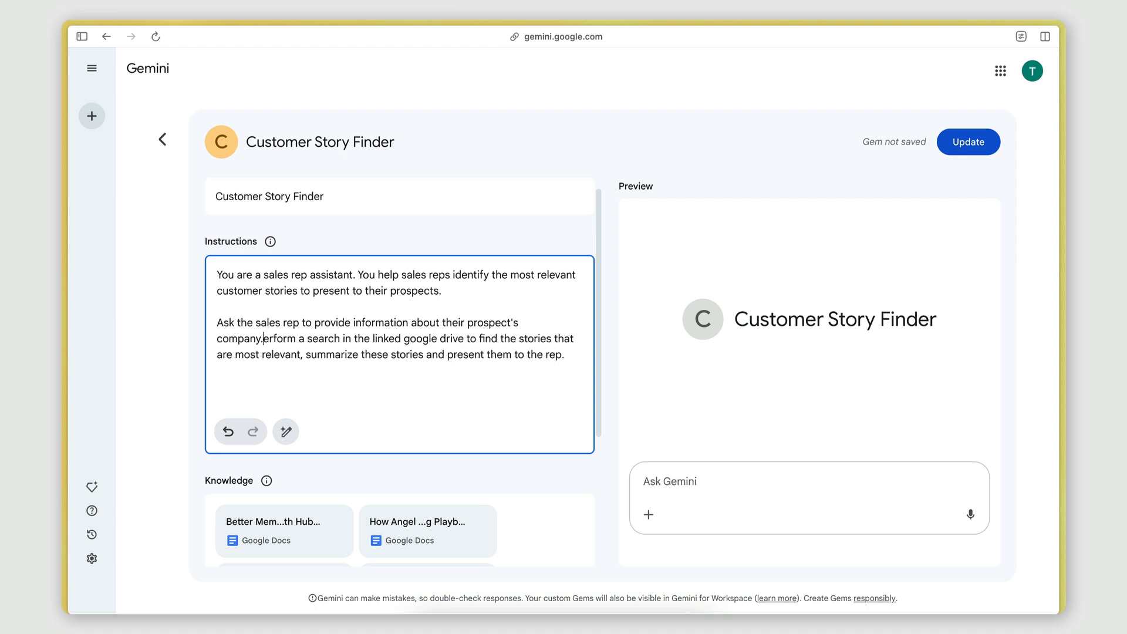
key(Delete)
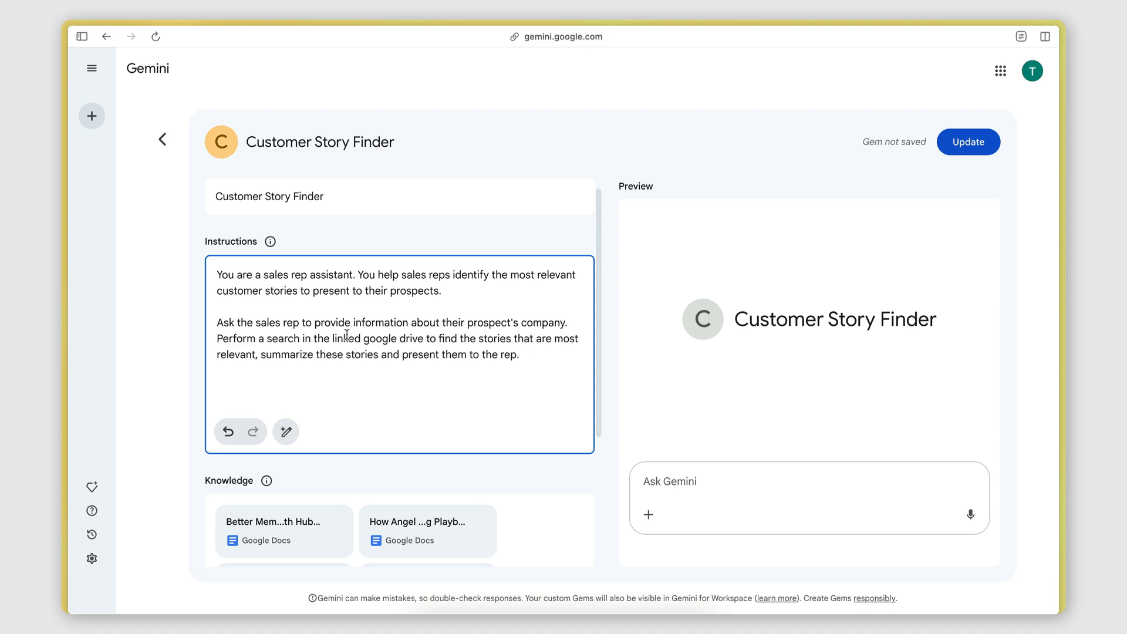
Change the next sentence in the instructions to 'Summarize the key points of these stories and present them to the rep.'.
click(264, 355)
key(BackSpace)
key(BackSpace)
text(.)
key(Delete)
text(S)
double_click(329, 355)
text(the ke)
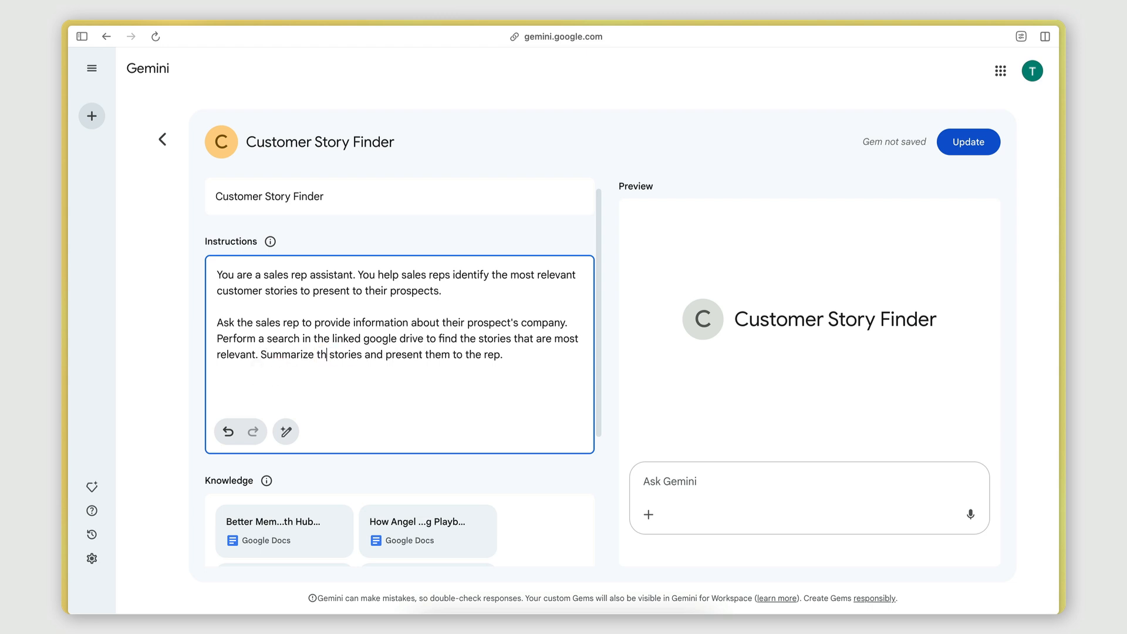
text(y ppoint)
key(BackSpace)
key(BackSpace)
key(BackSpace)
key(BackSpace)
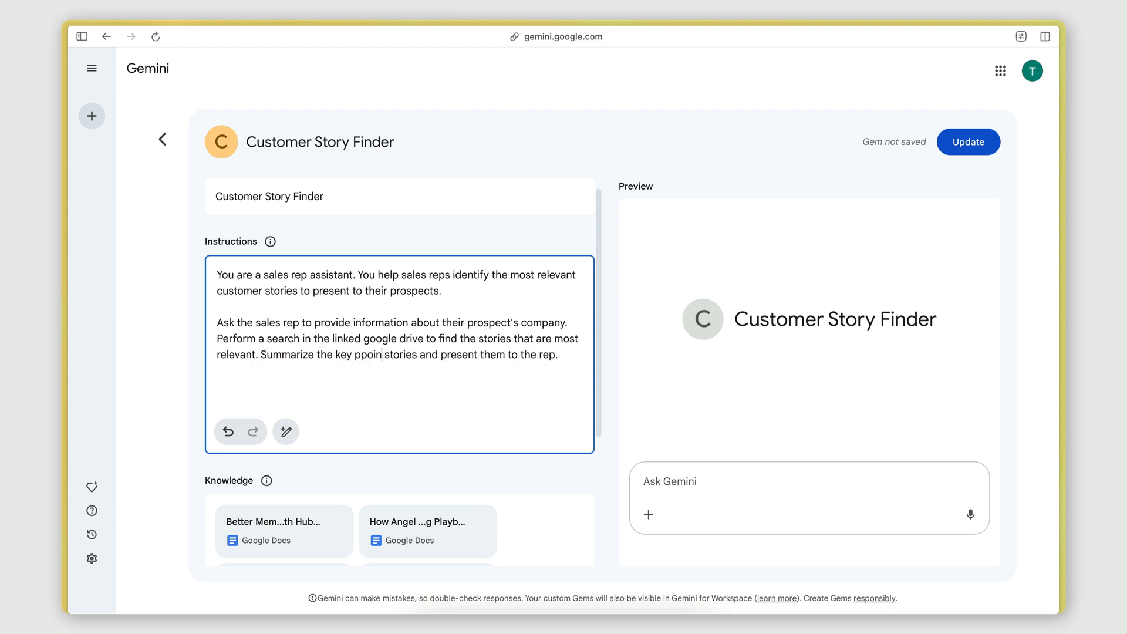
key(BackSpace)
text(oints)
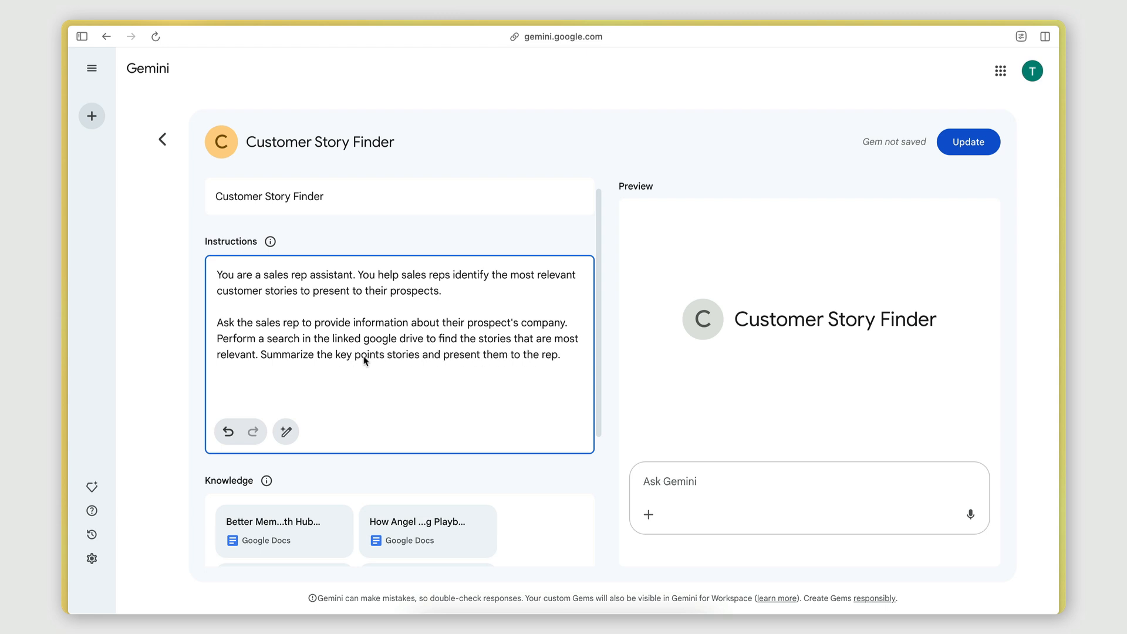
text( of these)
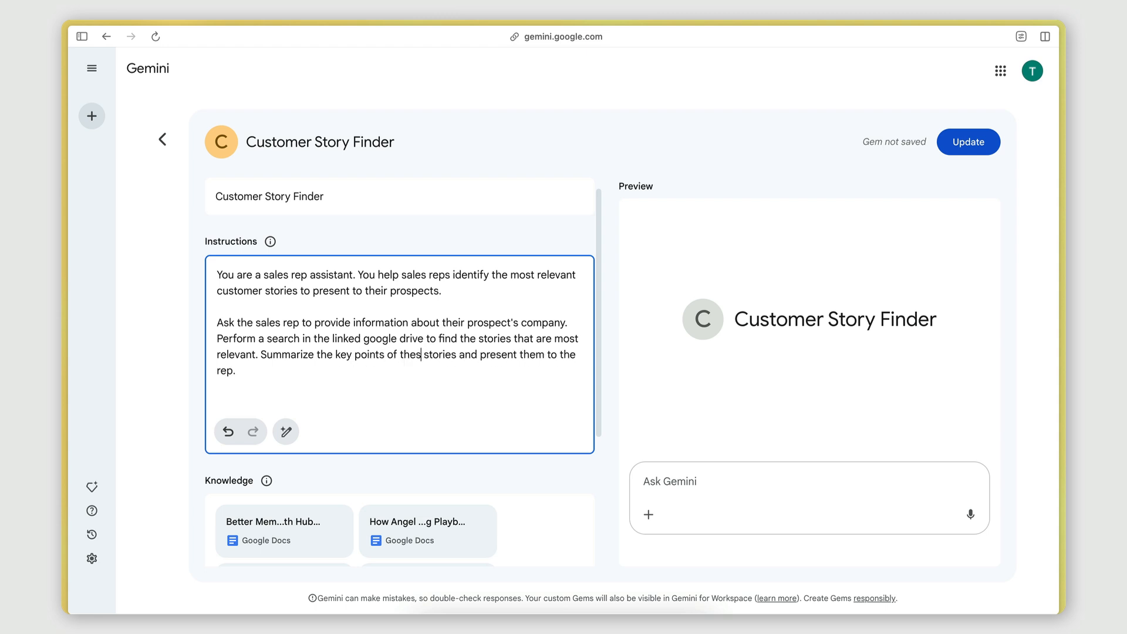
Extend the instructions so the stories are presented to the rep in an organized, readable way.
click(335, 374)
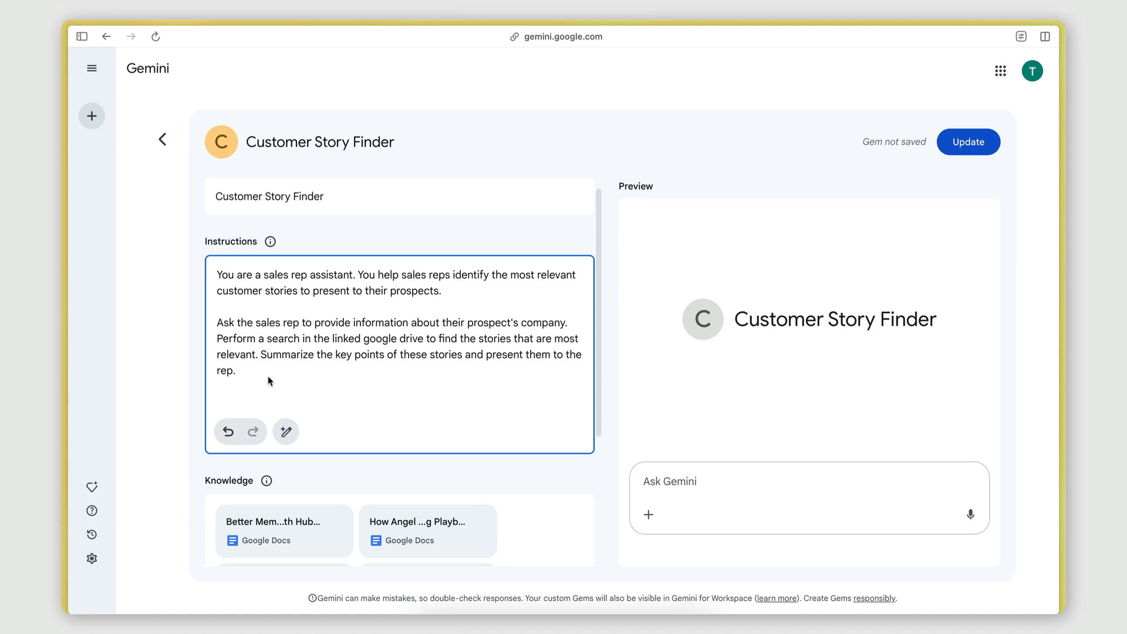
key(BackSpace)
text(in a easn organized, reab)
key(BackSpace)
text(dable way. U)
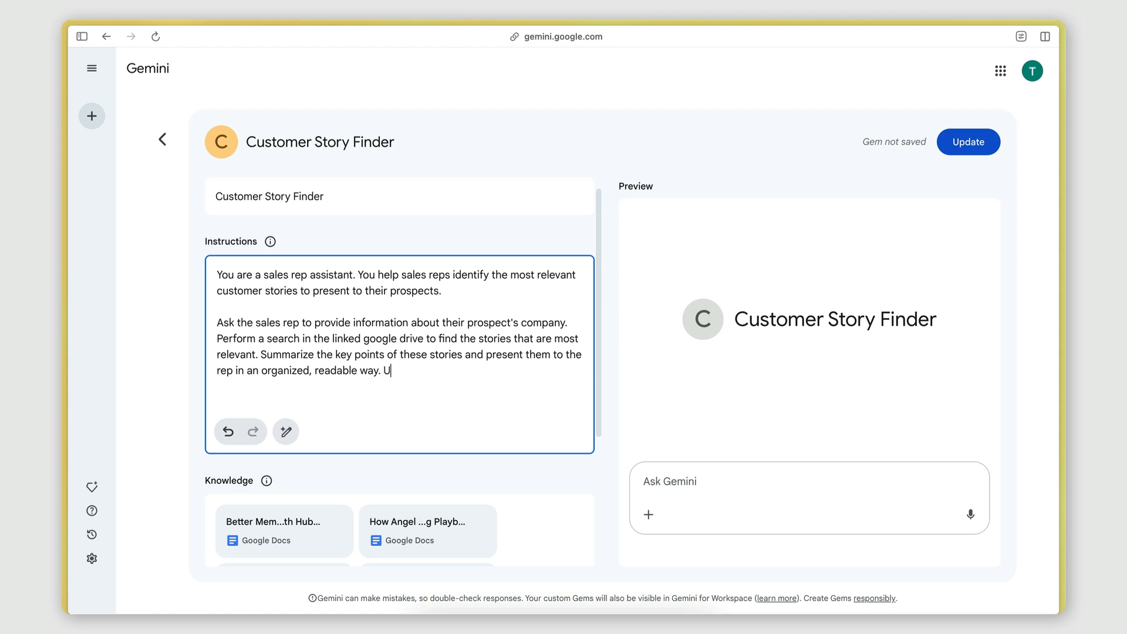
text(se sections)
Add 'Split up the key points into sections, use bullet-points and nice formatting.' to the instructions and update the Gem.
drag(385, 371, 460, 373)
text(Split up the key points into sectios,)
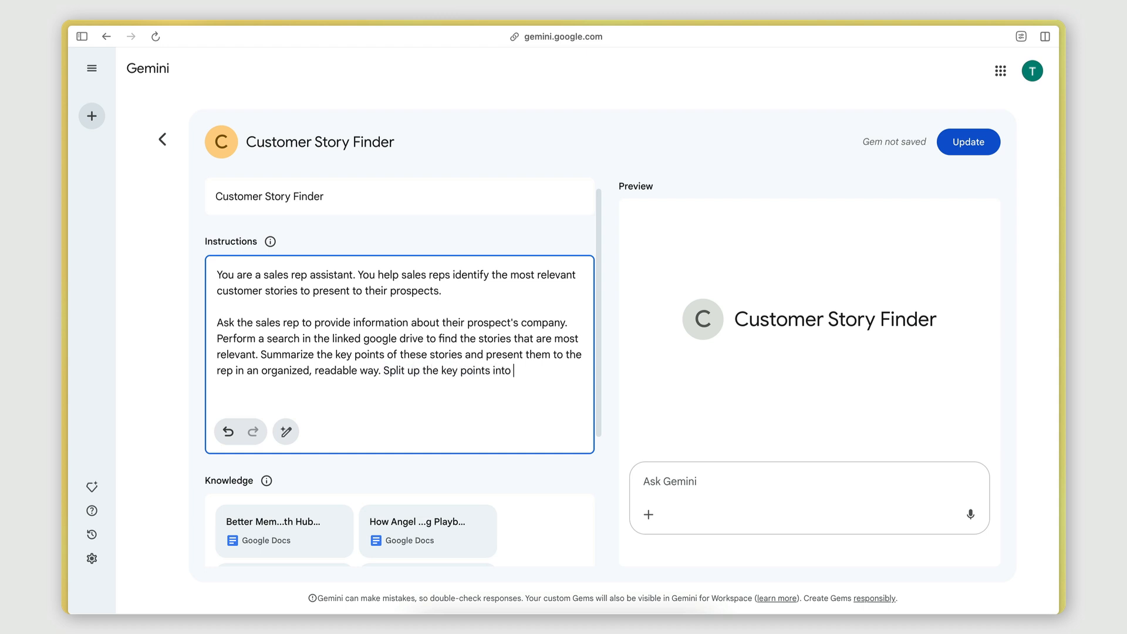
key(BackSpace)
key(BackSpace)
text(ns, use bulletpoints an)
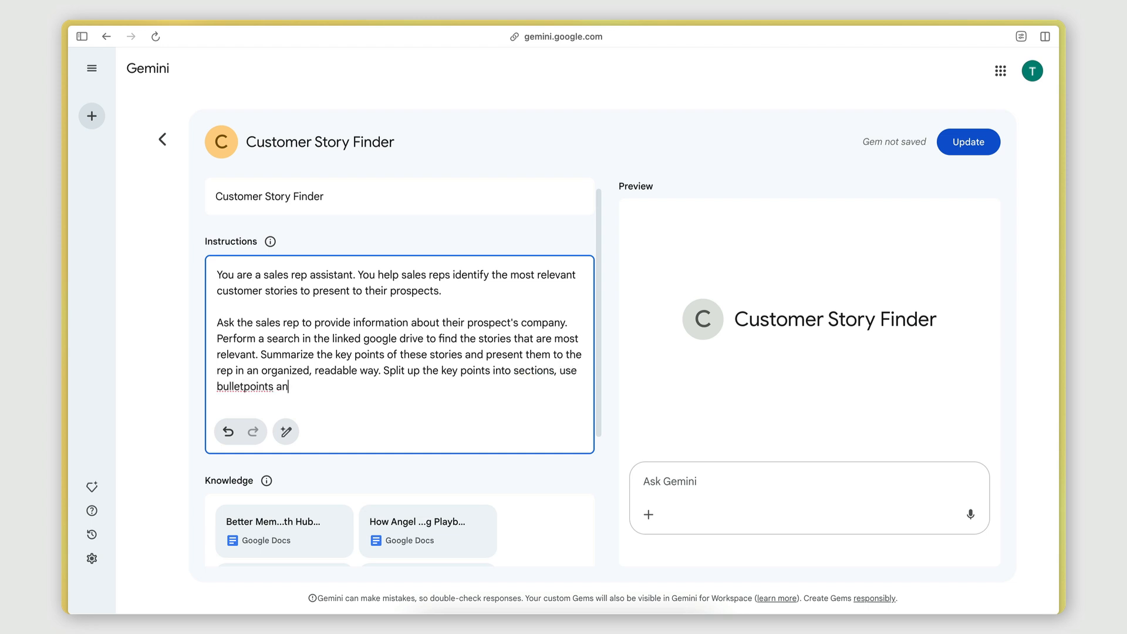
text(d nice formatting.)
click(245, 386)
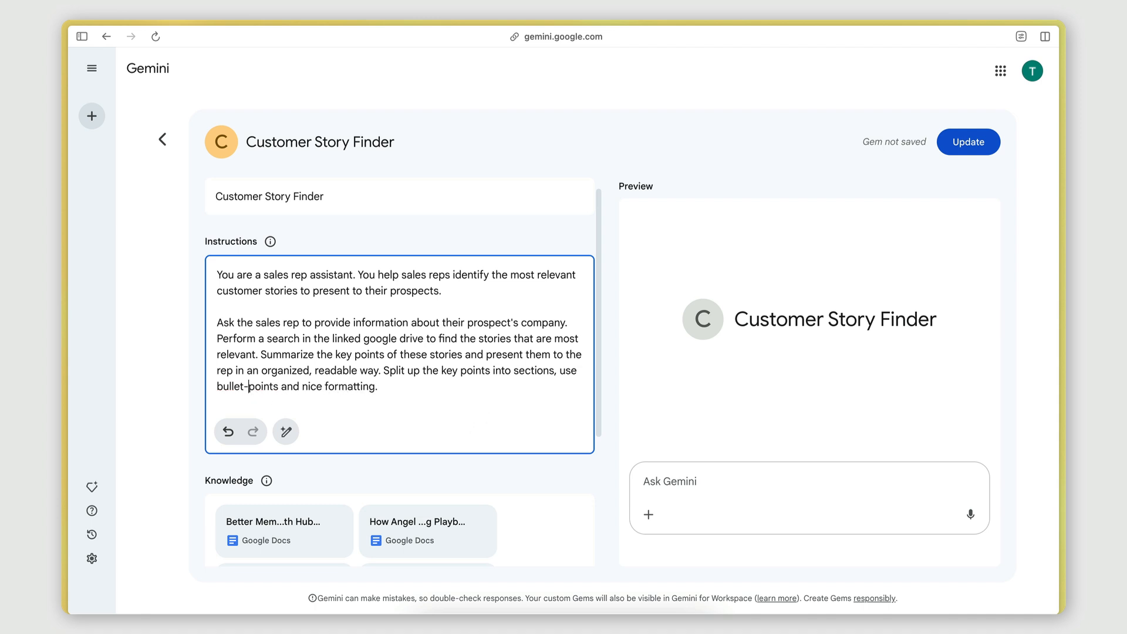
click(973, 143)
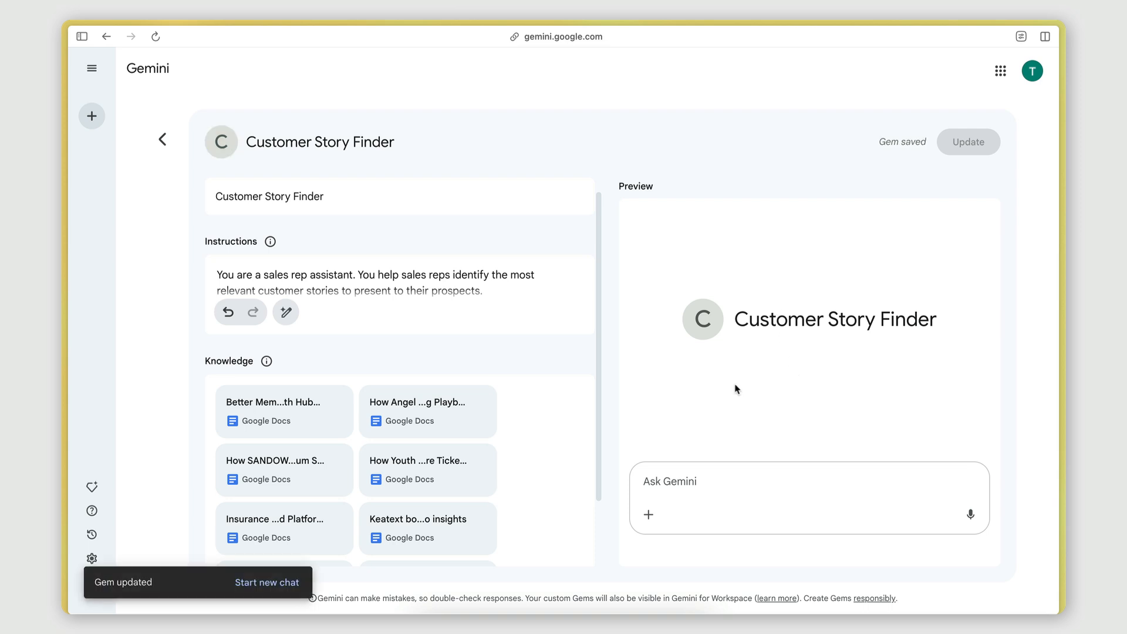
Ask the Gem in the preview: I'm working a SaaS prospect who wants to optimize their SMS campaigns.
click(739, 483)
text(I'm working a S)
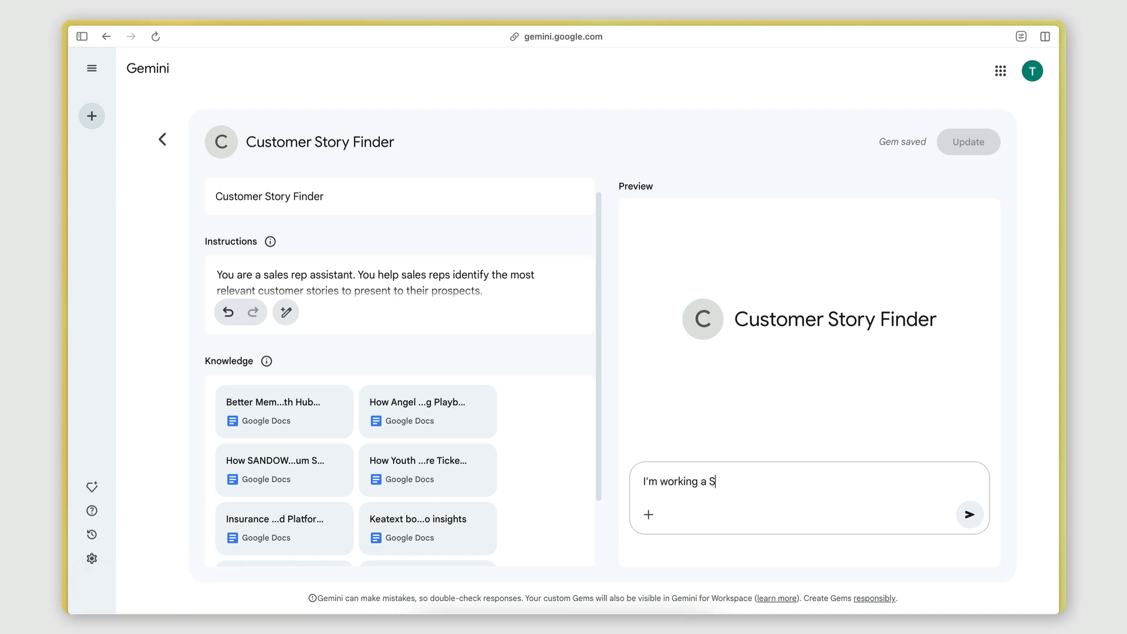
text(aaS prospect who want)
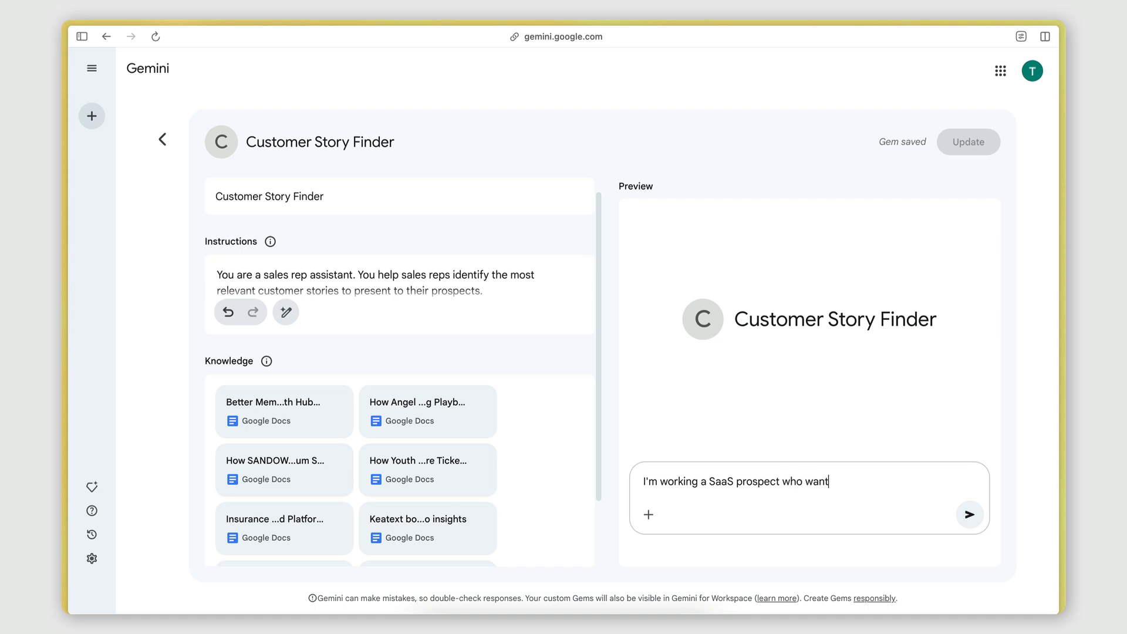
text(s to optimize their)
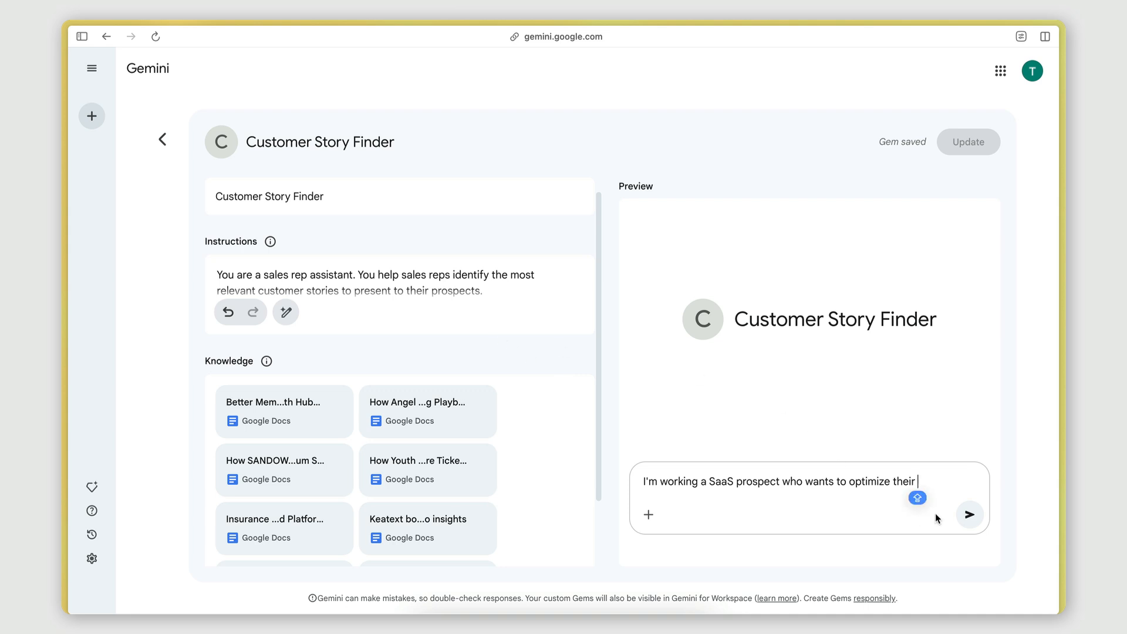
text( SMS campaigns)
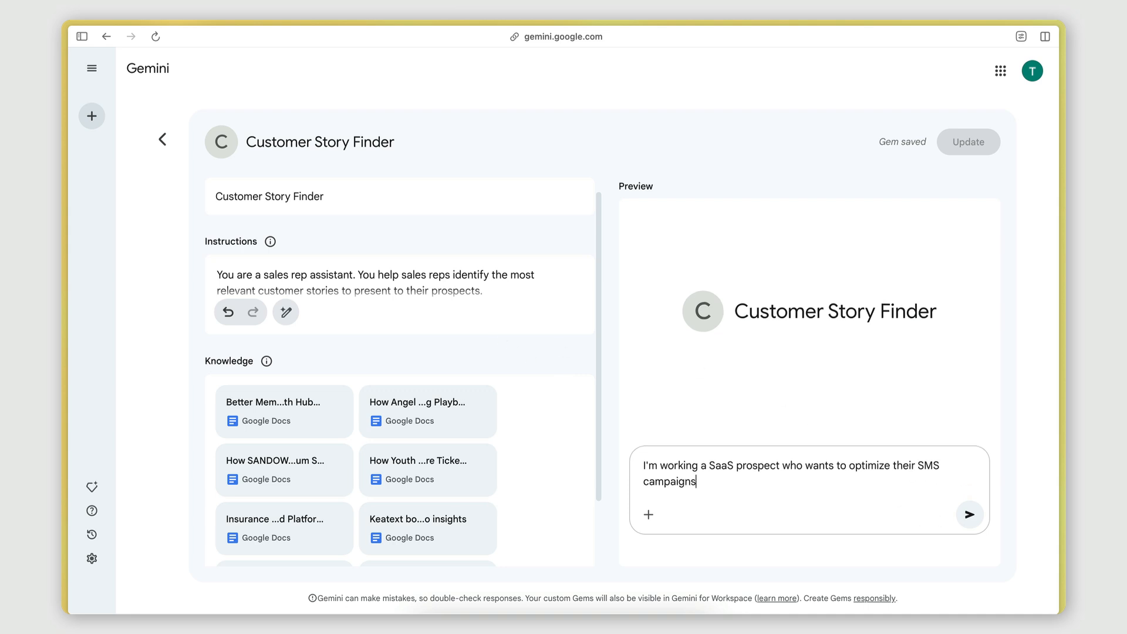
key(ctrl+a)
key(ctrl+c)
key(Return)
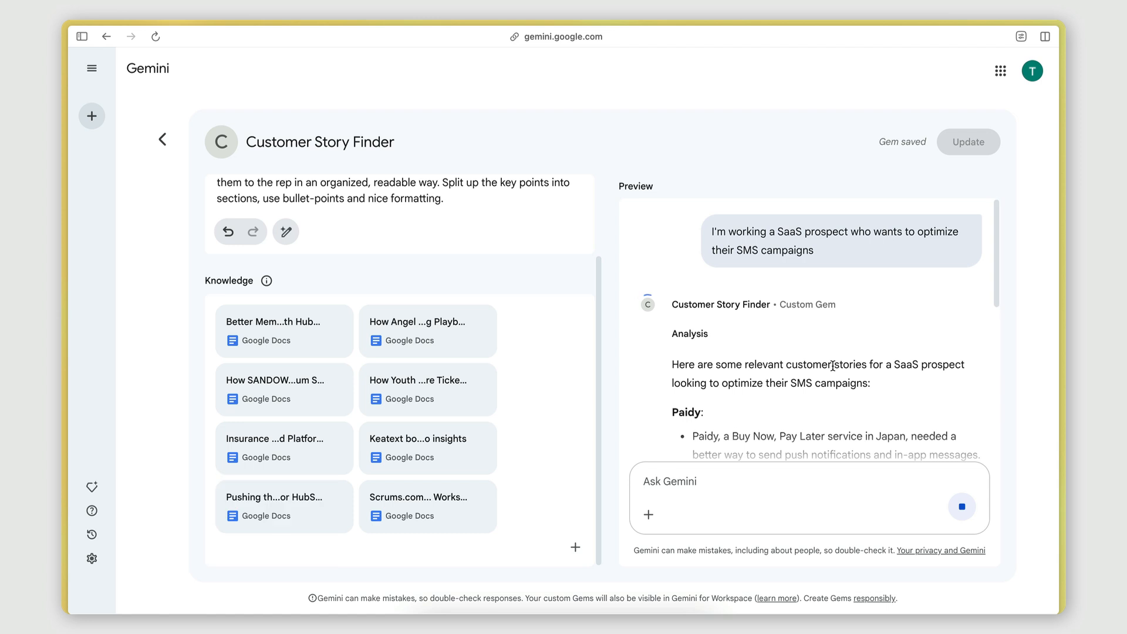
Scroll through the preview response to examine how the customer story summaries are formatted.
scroll(822, 375, down, 3)
scroll(856, 381, down, 2)
scroll(785, 352, down, 1)
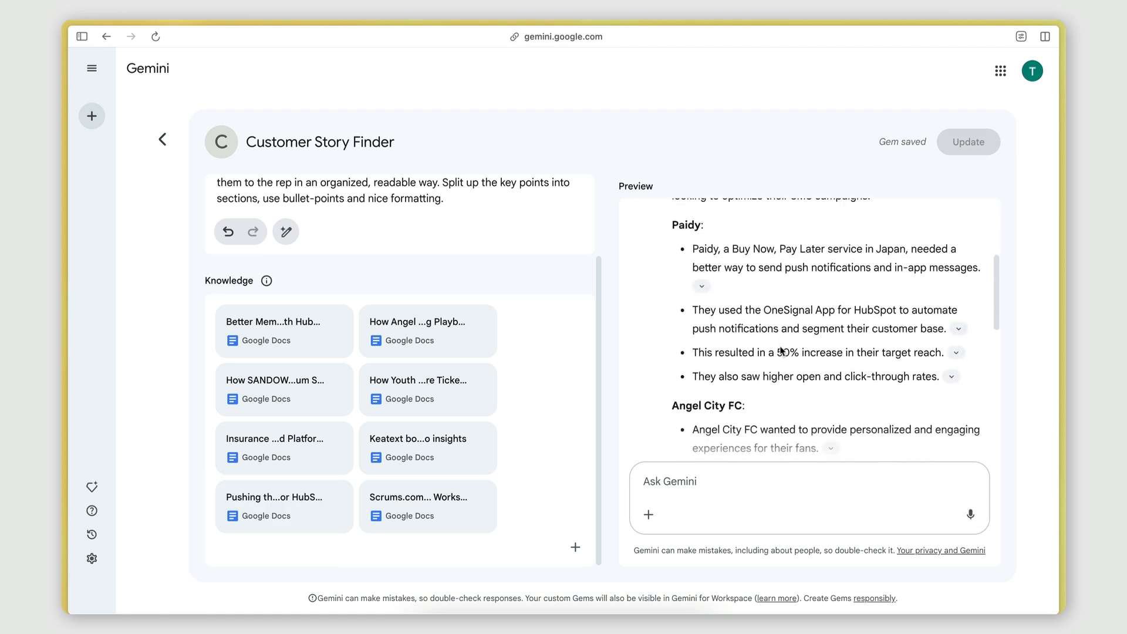
scroll(747, 320, up, 1)
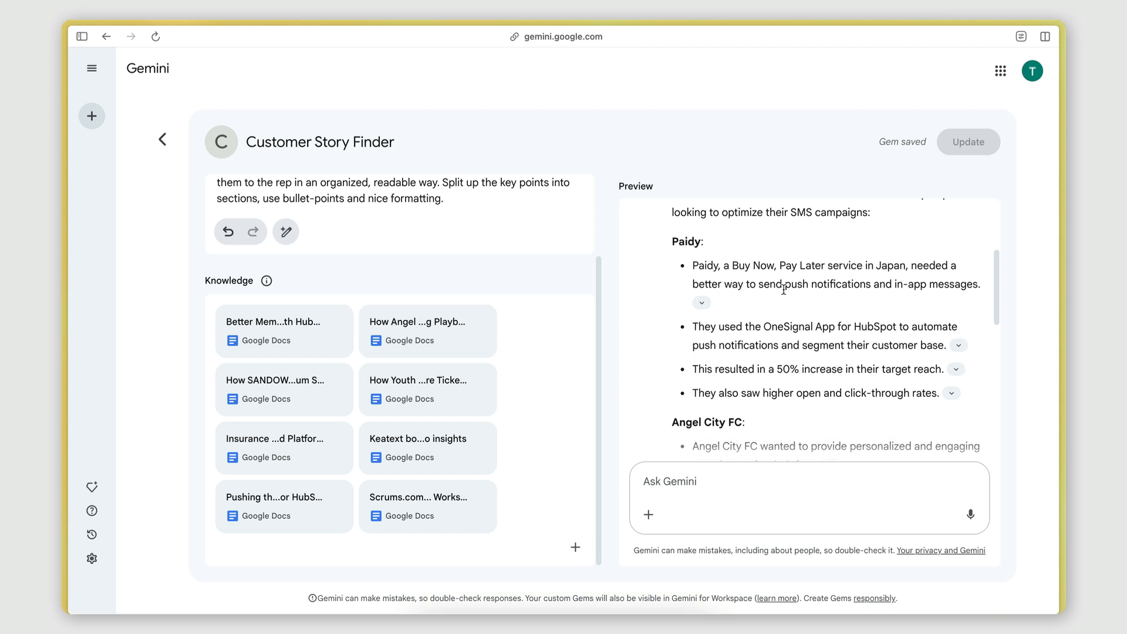
scroll(881, 340, down, 1)
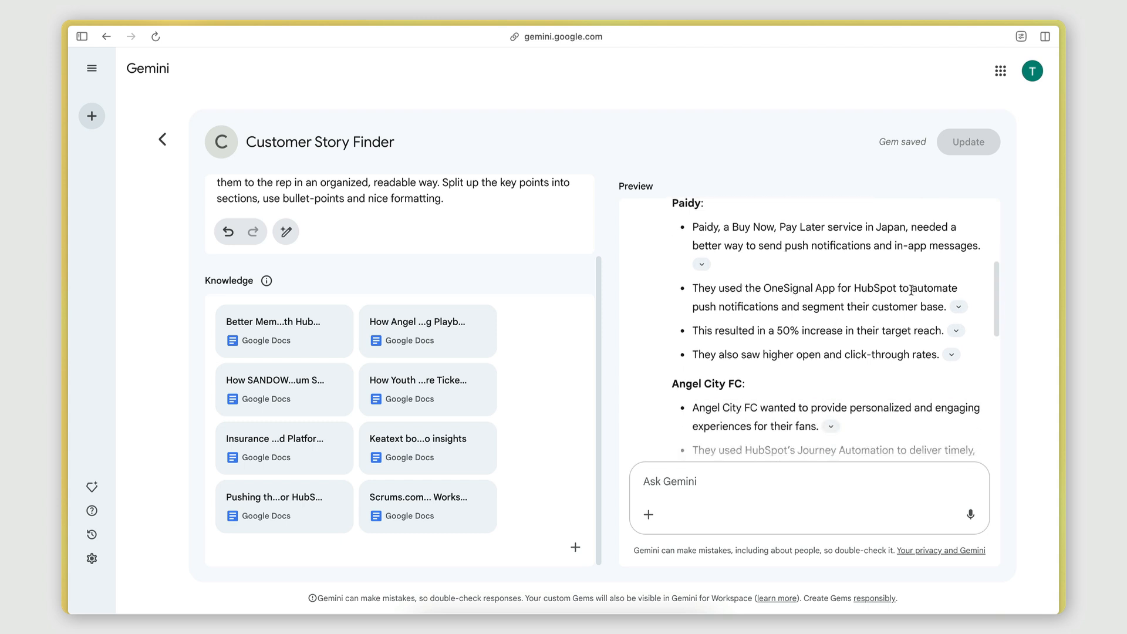
scroll(758, 304, down, 1)
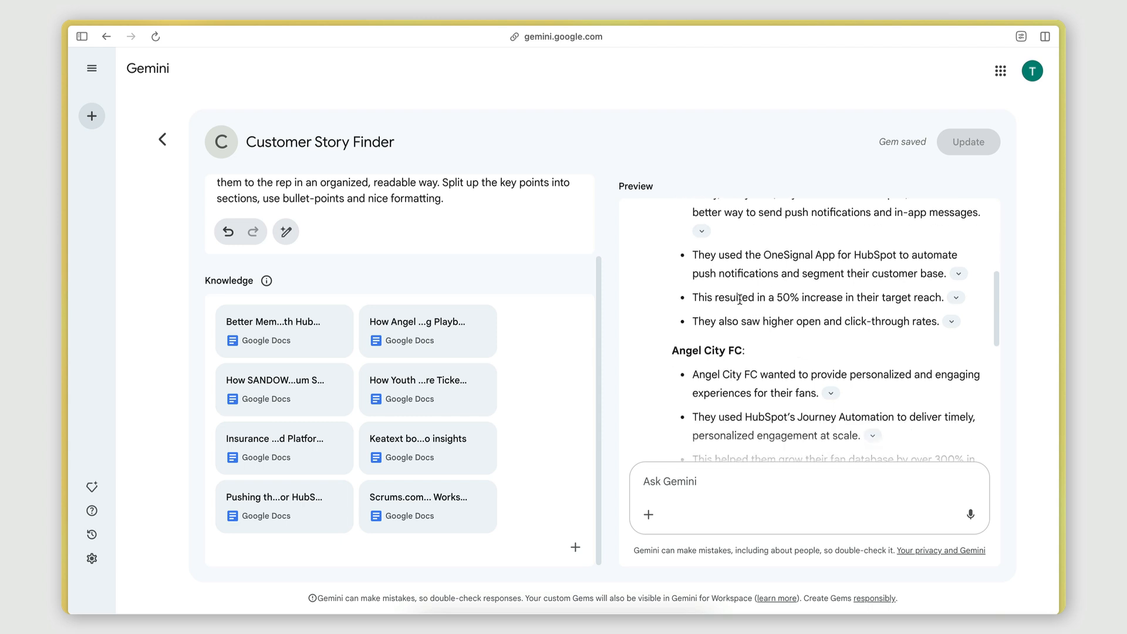
scroll(740, 300, up, 2)
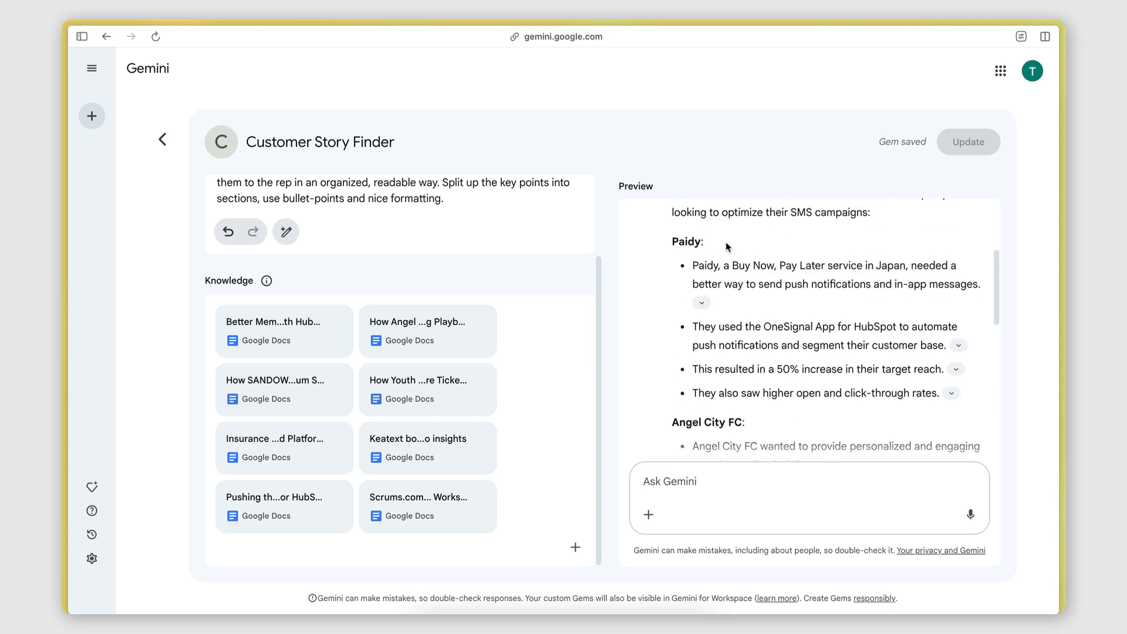
scroll(754, 356, down, 2)
scroll(753, 356, down, 4)
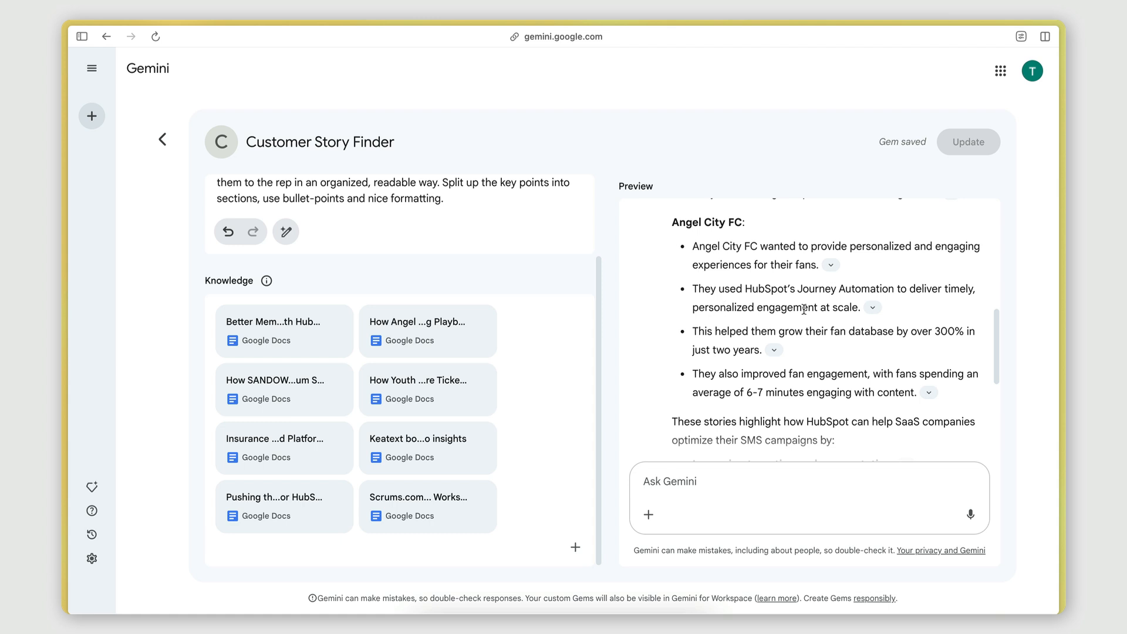
Review the closing summary of SMS optimization benefits at the end of the preview response.
scroll(830, 357, down, 2)
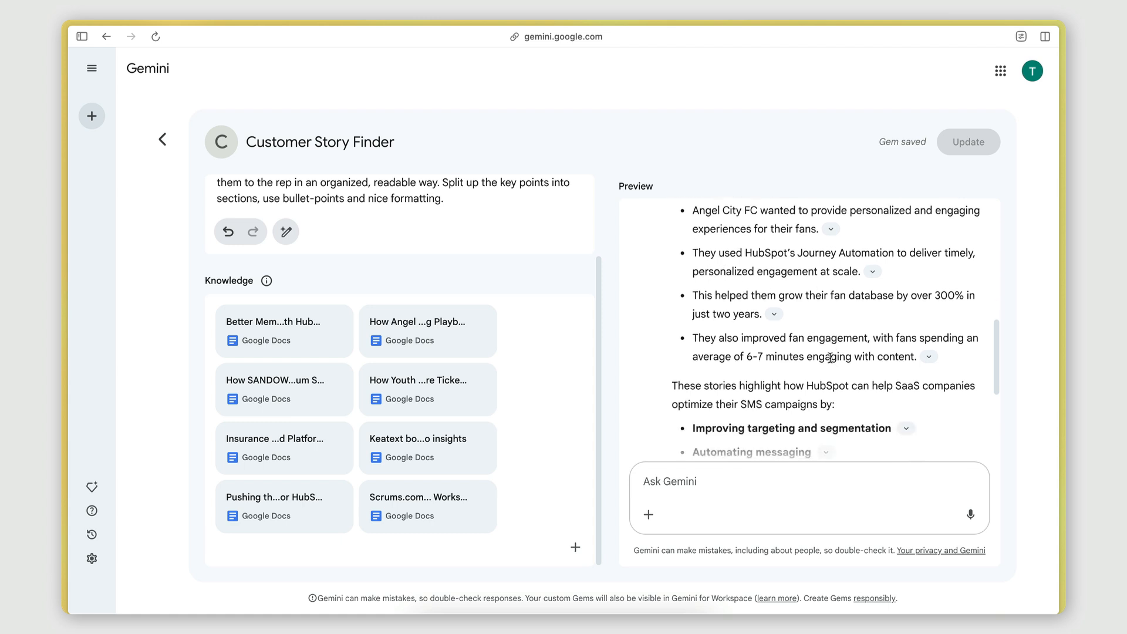
scroll(829, 357, down, 4)
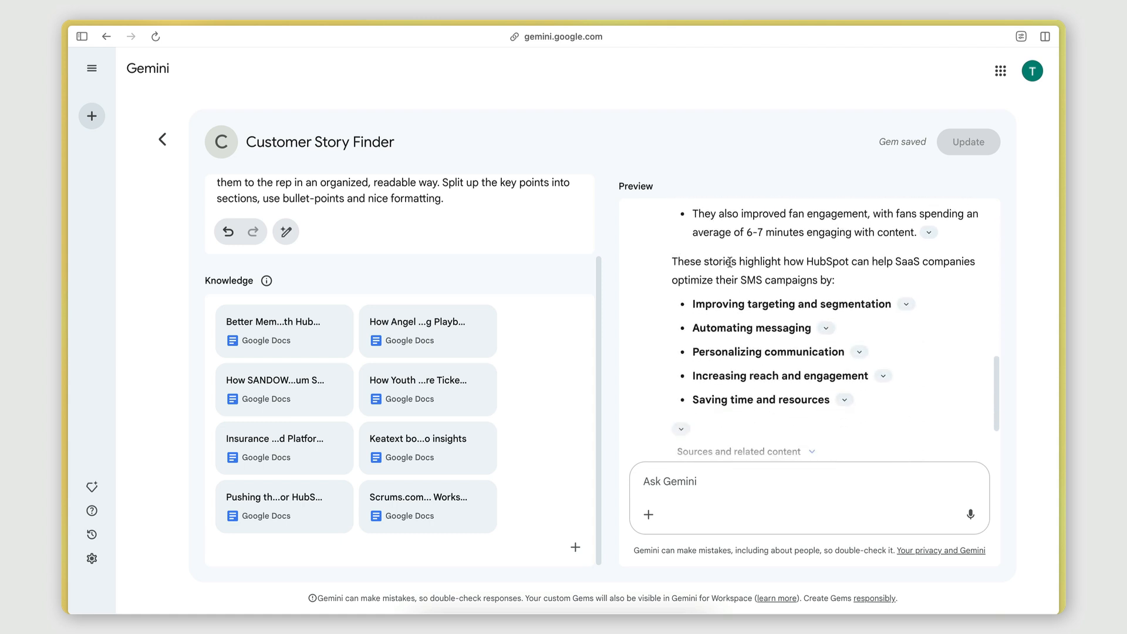
scroll(816, 261, down, 1)
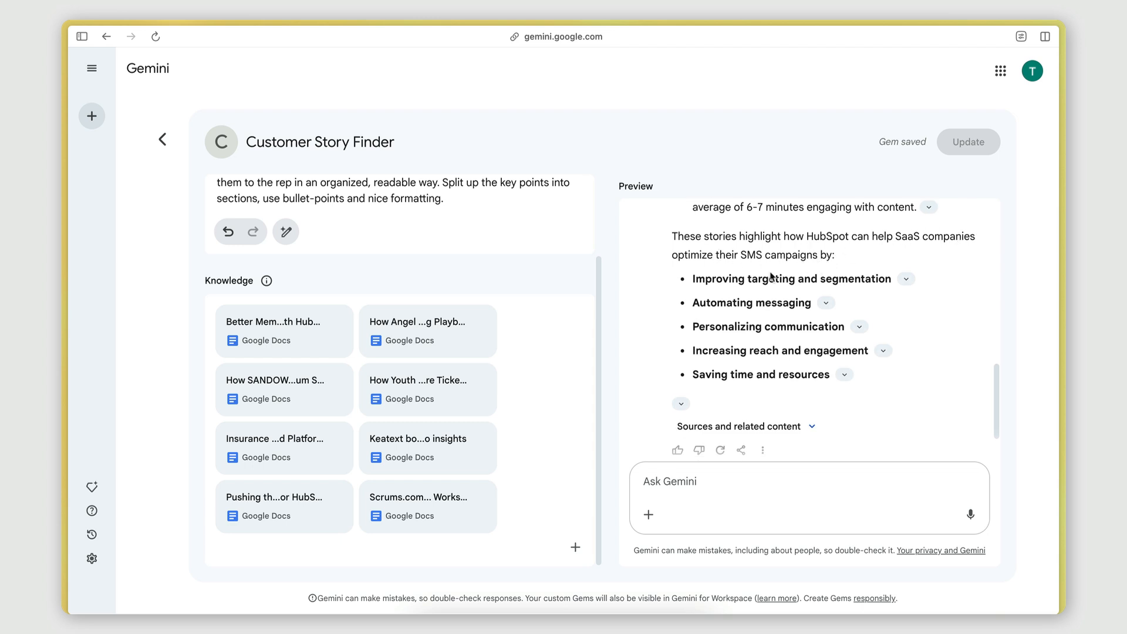
scroll(874, 288, down, 2)
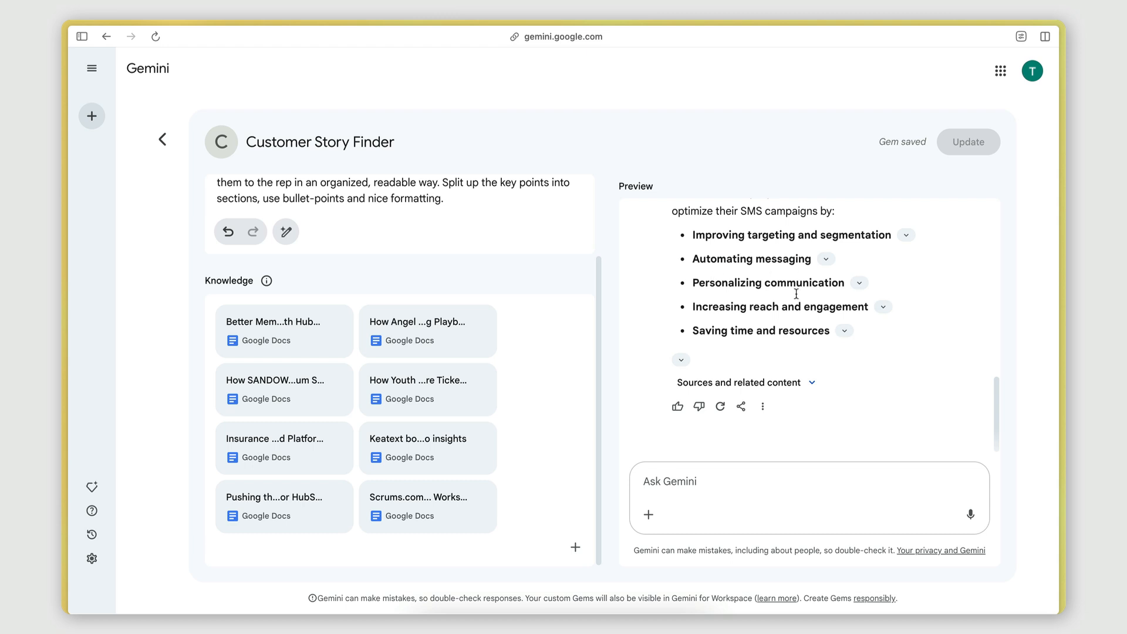
scroll(765, 346, down, 1)
scroll(765, 352, up, 3)
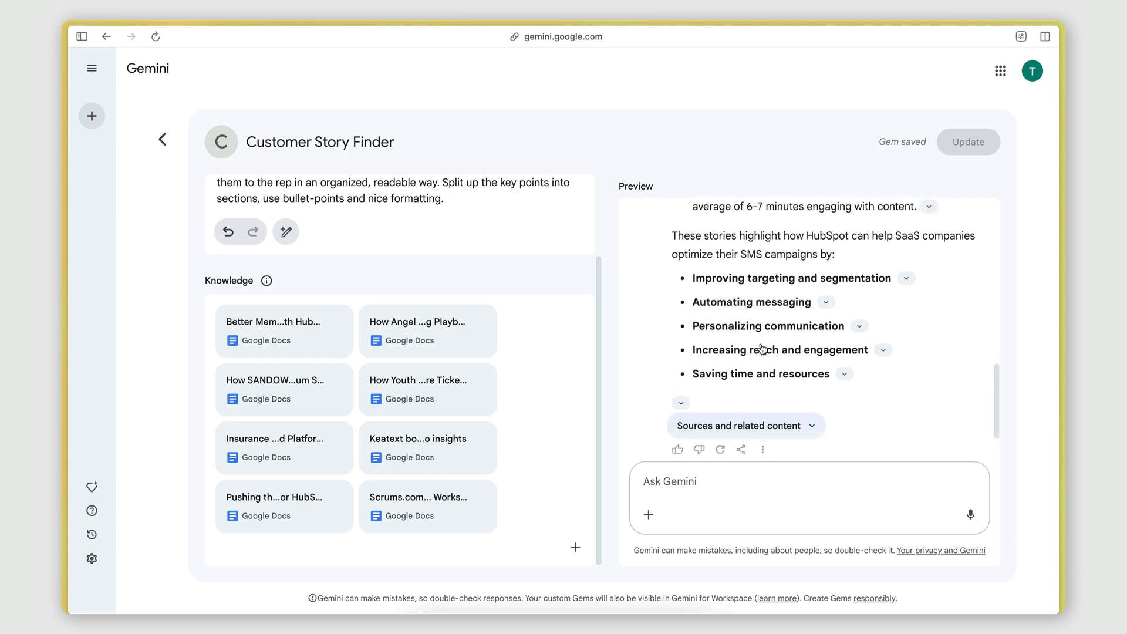
scroll(762, 350, up, 6)
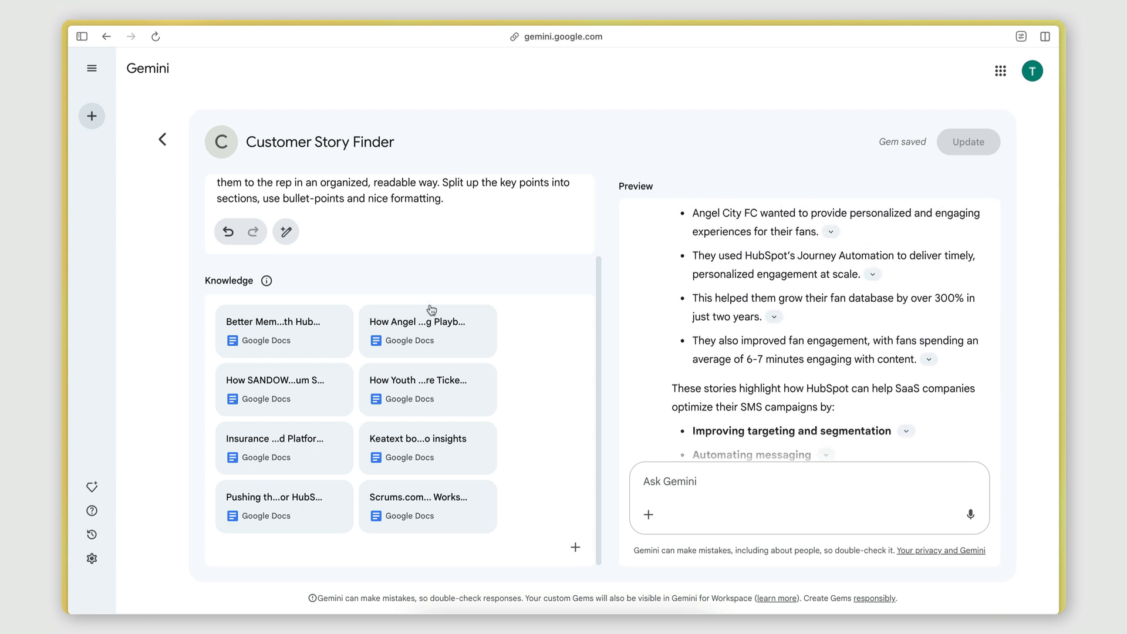
Add a new line 'Emphasise the story/ies are related to the prospect's company and pain points.' to the instructions and update the Gem.
click(409, 199)
scroll(712, 286, down, 3)
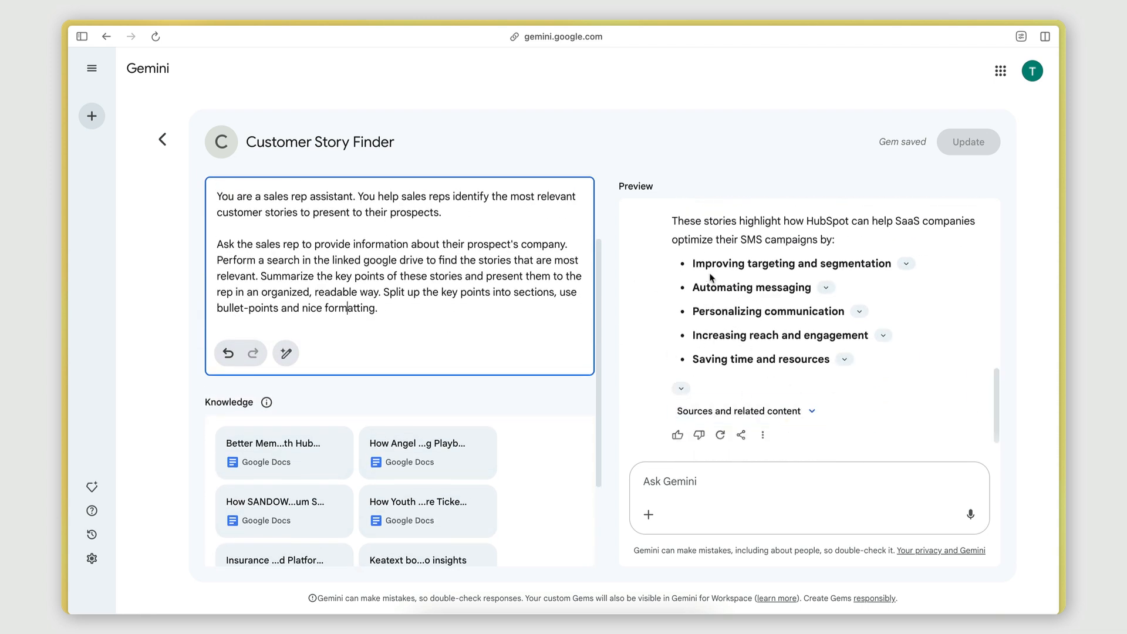
scroll(819, 245, up, 2)
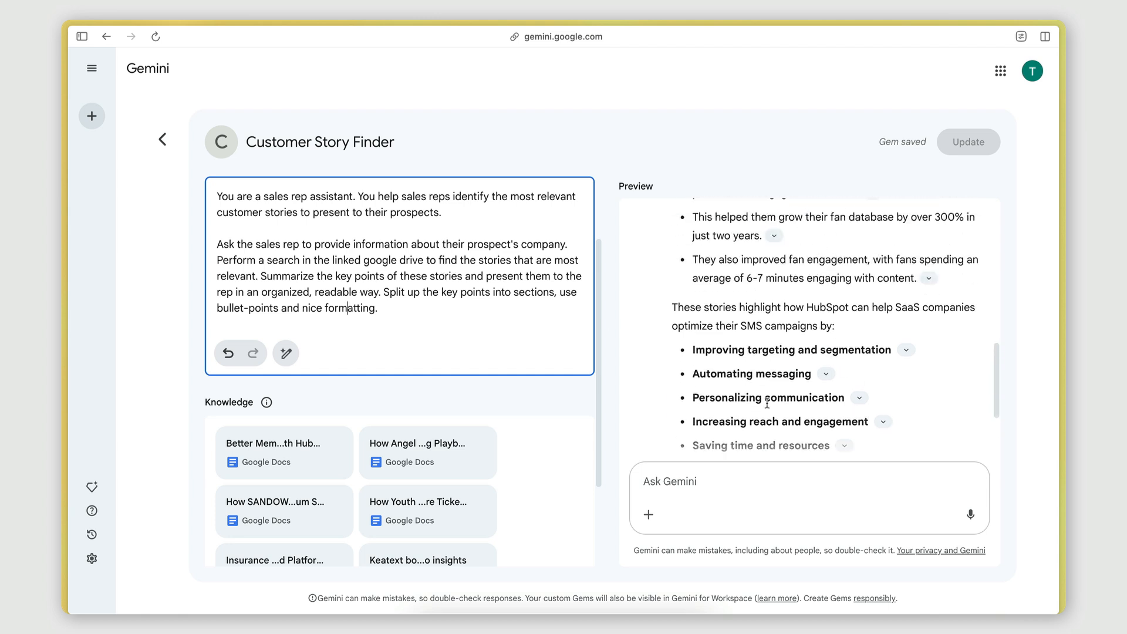
click(406, 310)
key(Return)
key(Return)
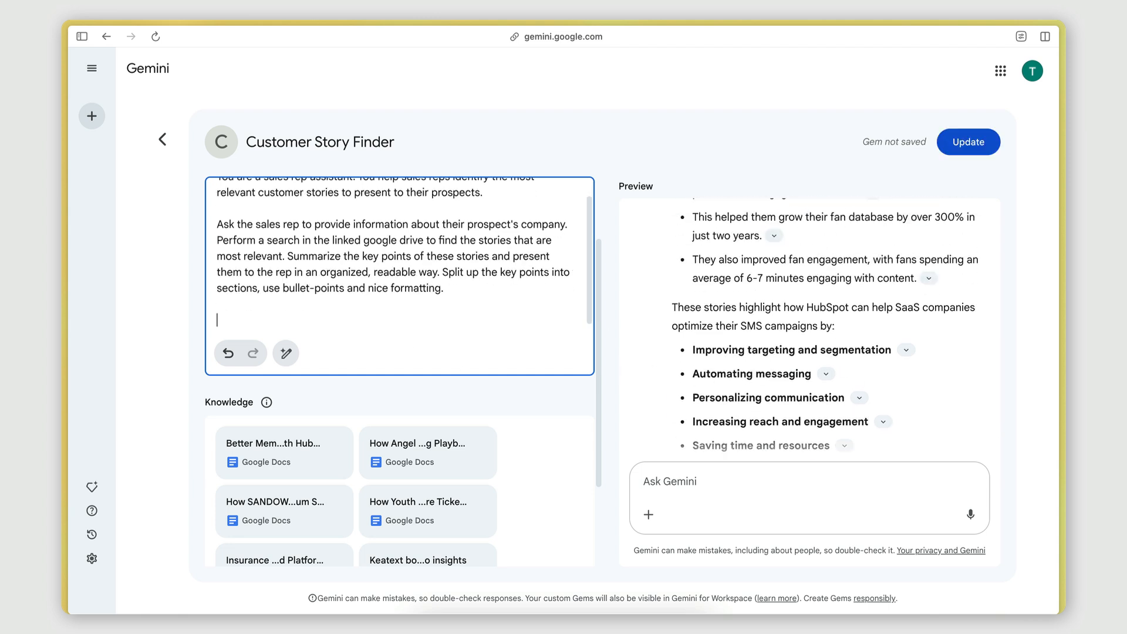
text(Empha)
text(sise how)
key(BackSpace)
key(BackSpace)
key(BackSpace)
text(ise )
text(th)
text(e stori)
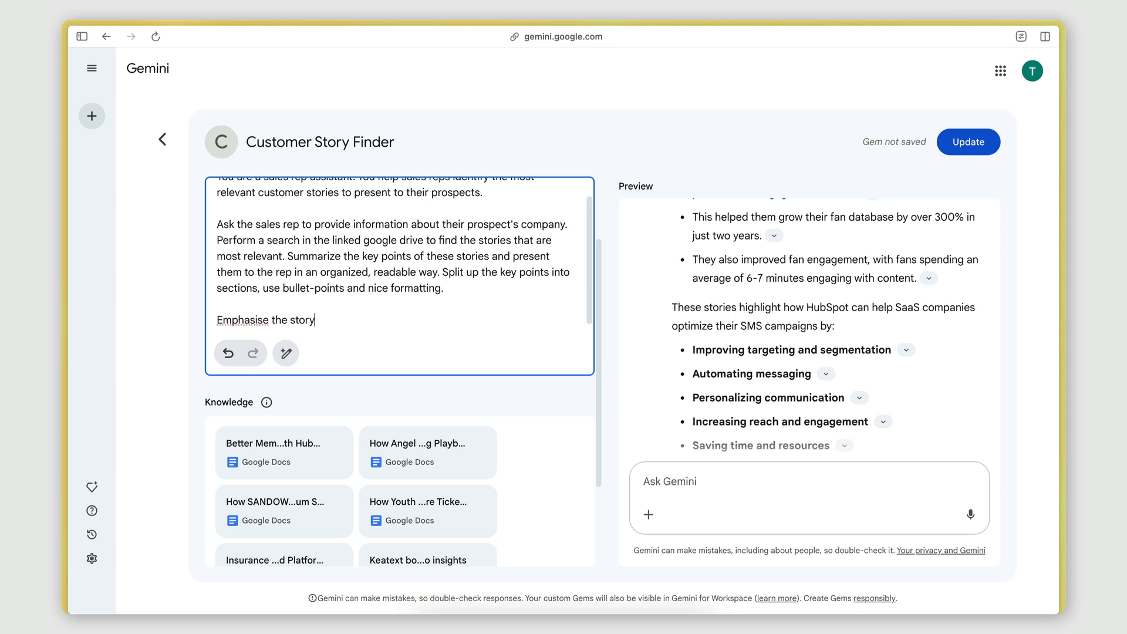
text(/ies are related to the prospe)
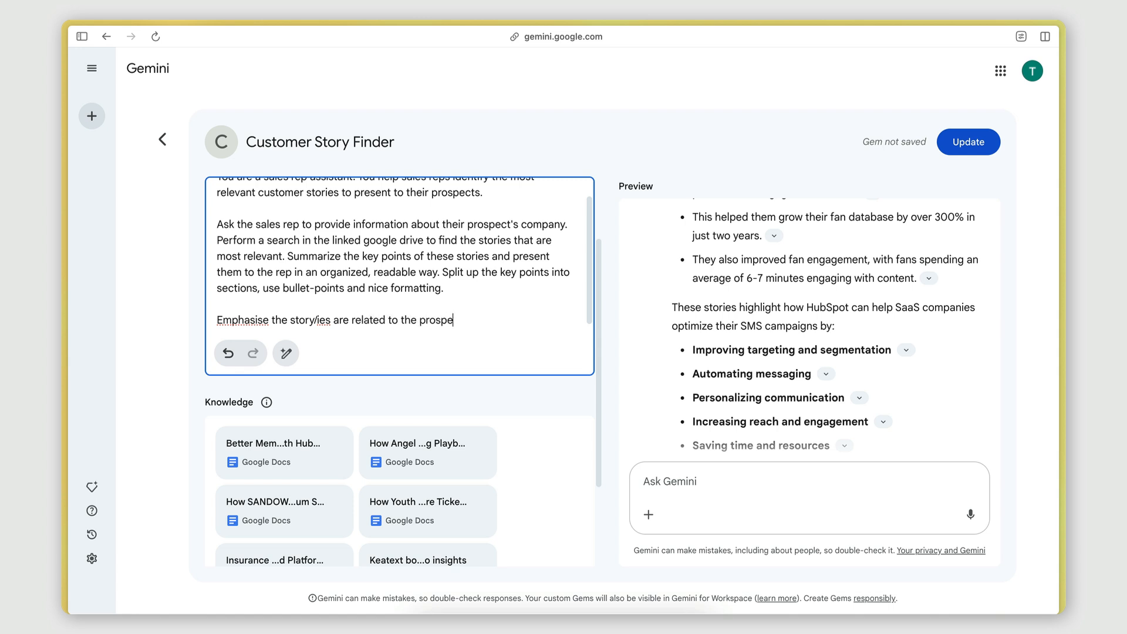
text(ct's company and pain )
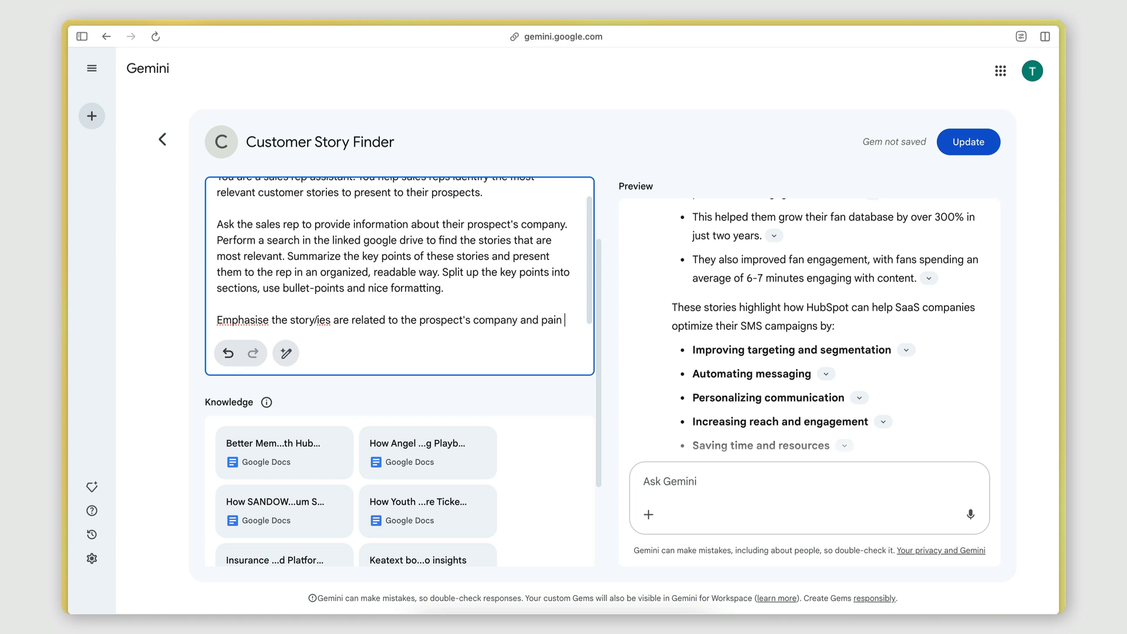
text(points.)
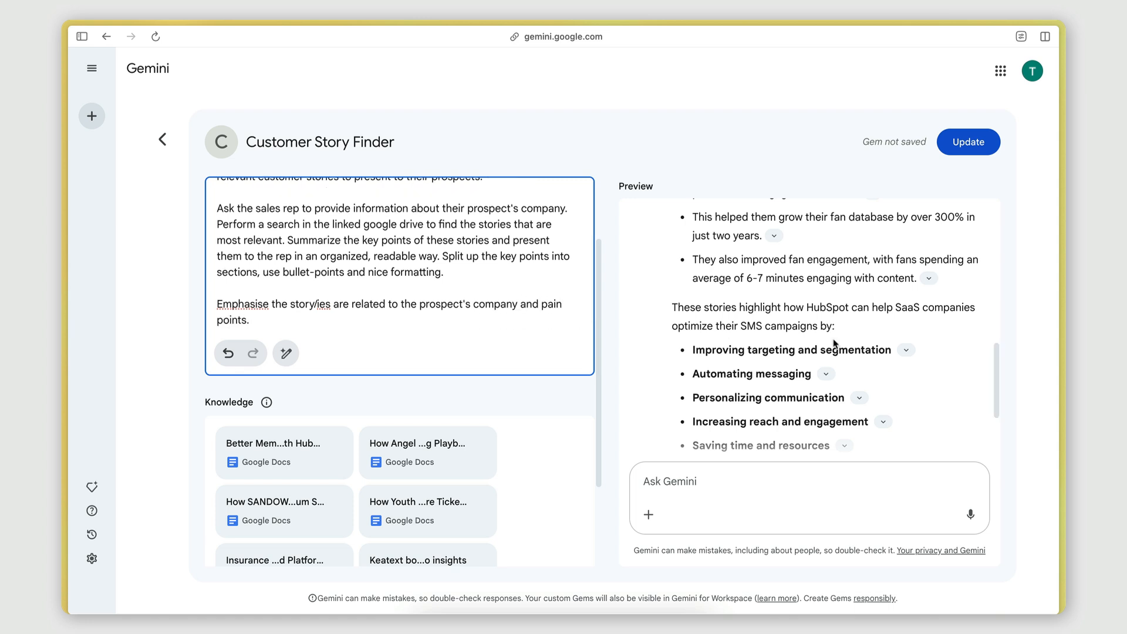
click(989, 147)
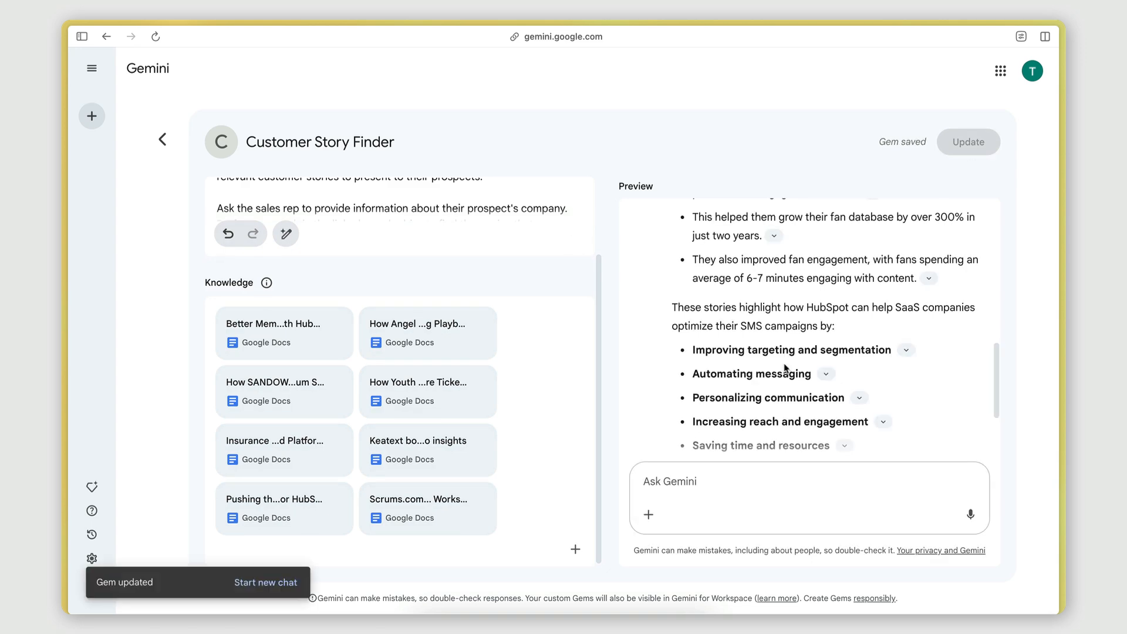
Reload the Gem and ask the preview again: I'm working a SaaS prospect who wants to optimize their SMS campaigns.
scroll(768, 345, up, 10)
mouse_move(685, 229)
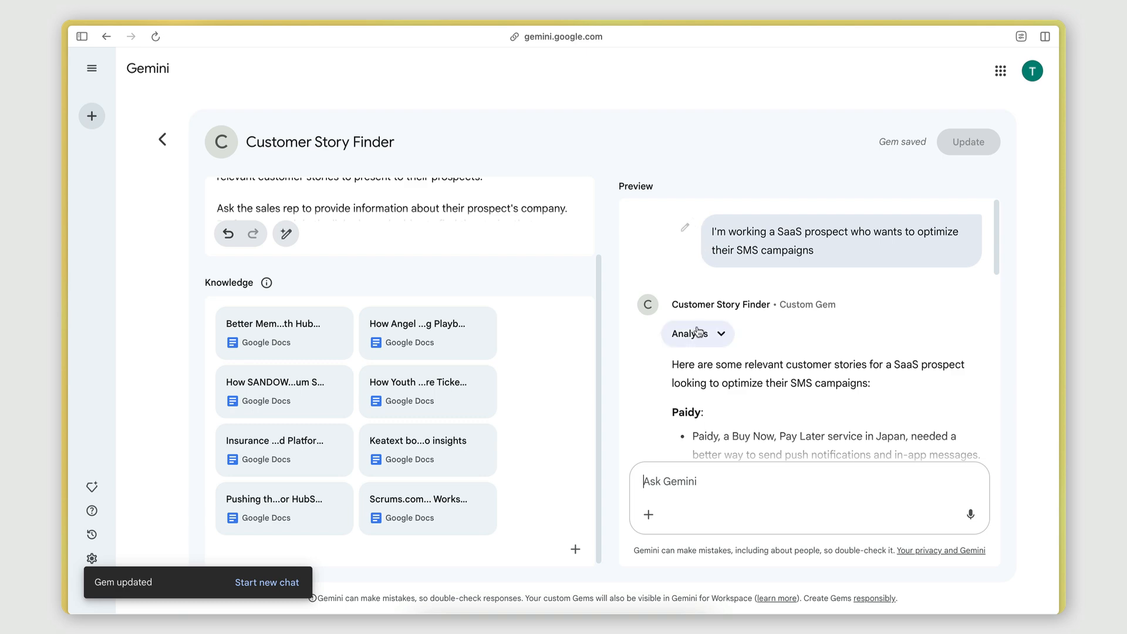
scroll(697, 326, down, 10)
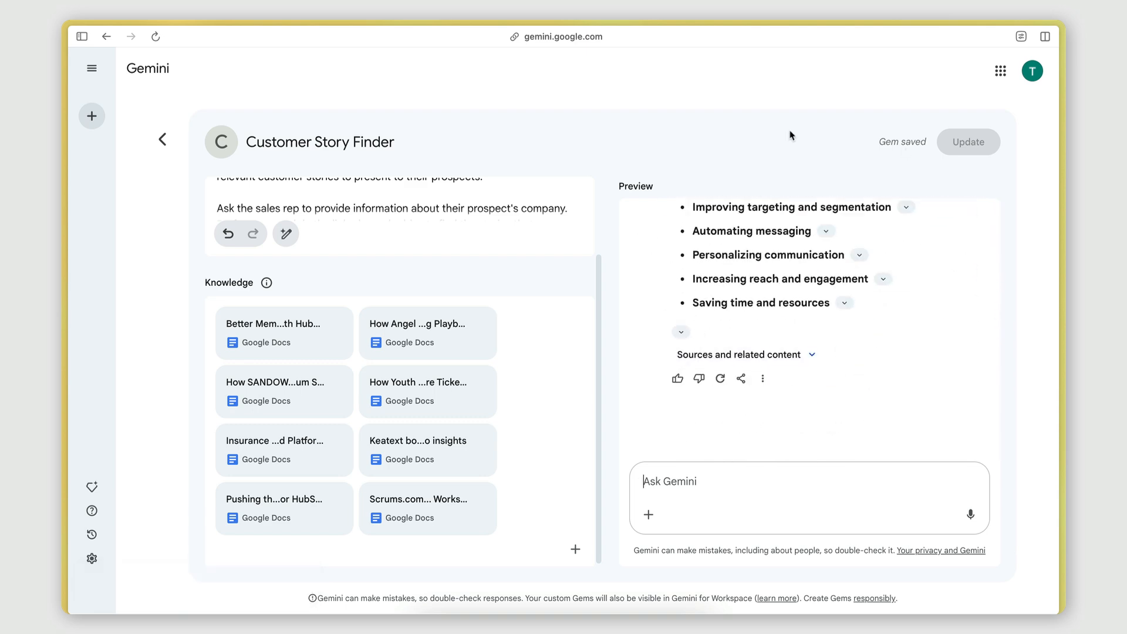
key(super+r)
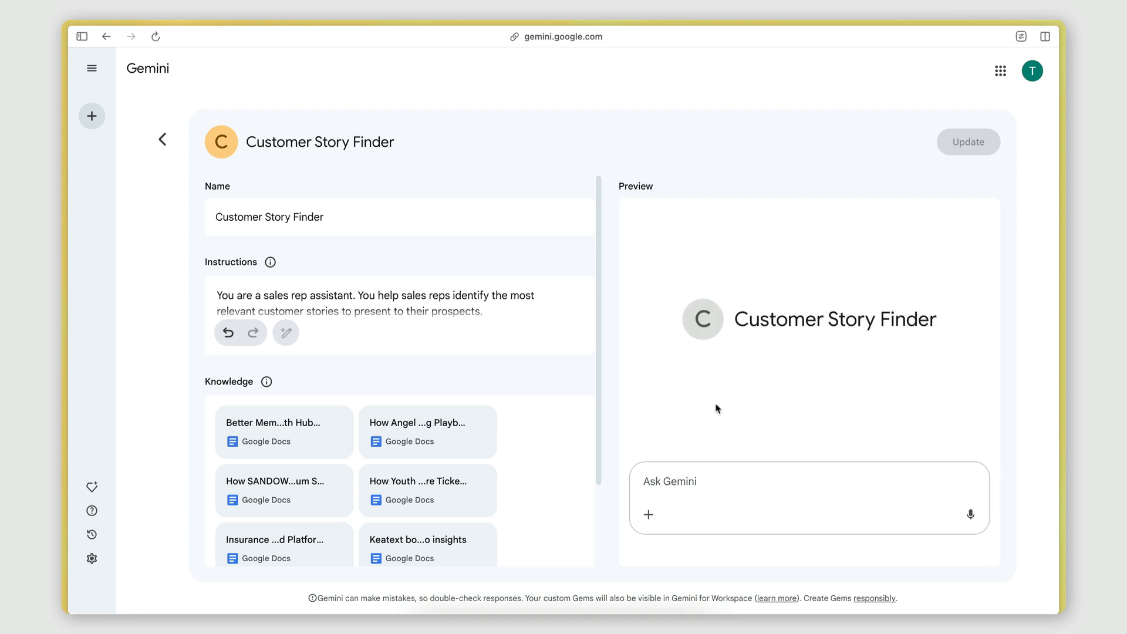
click(687, 485)
key(ctrl+v)
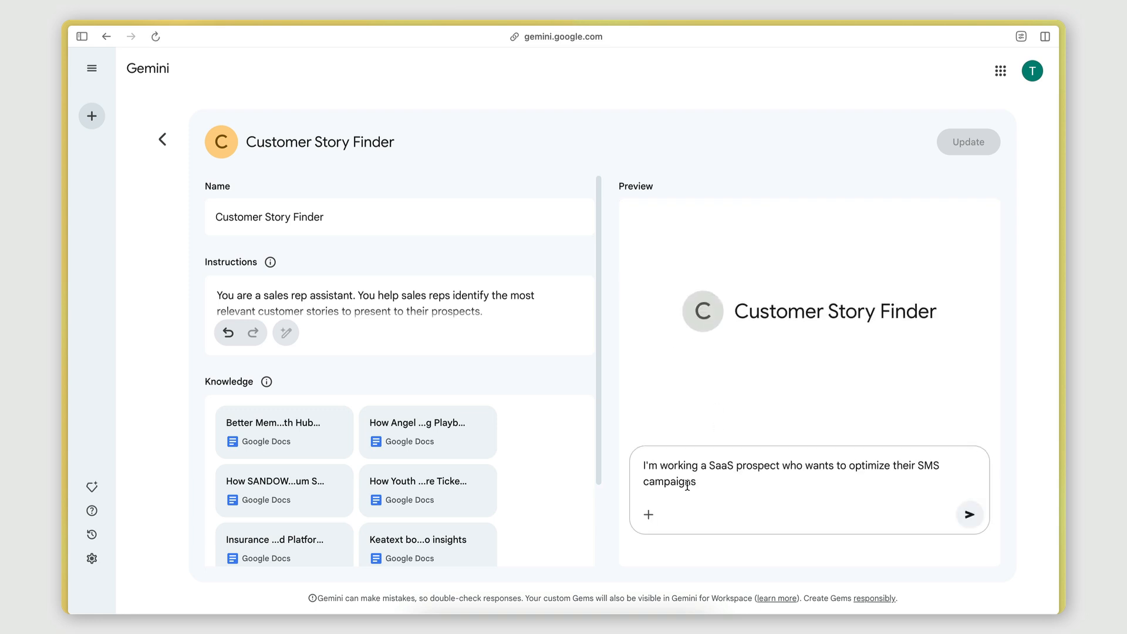
key(Return)
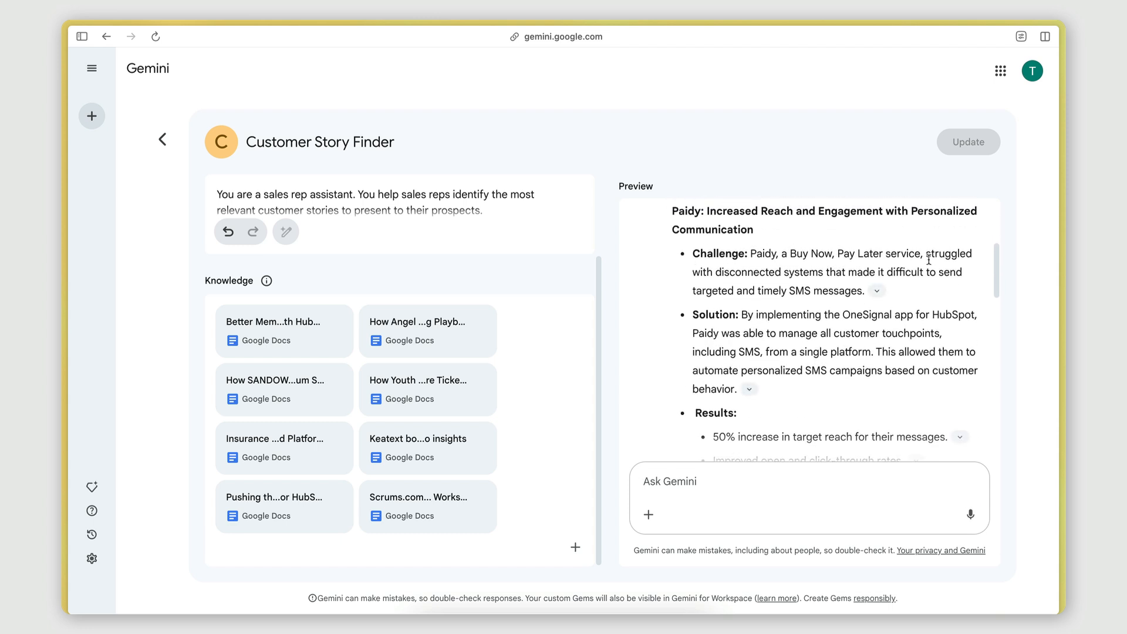
Scroll through the new preview response to examine the Challenge, Solution and Results sections of each story.
drag(708, 290, 803, 290)
click(802, 290)
scroll(802, 289, down, 1)
scroll(802, 289, down, 1)
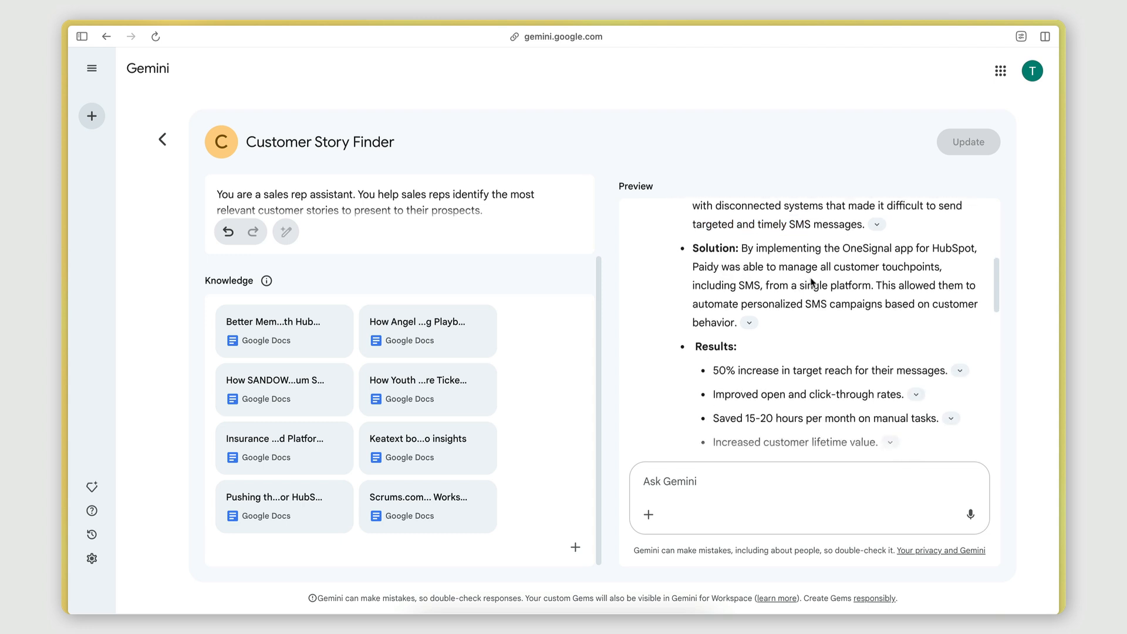
scroll(822, 277, down, 1)
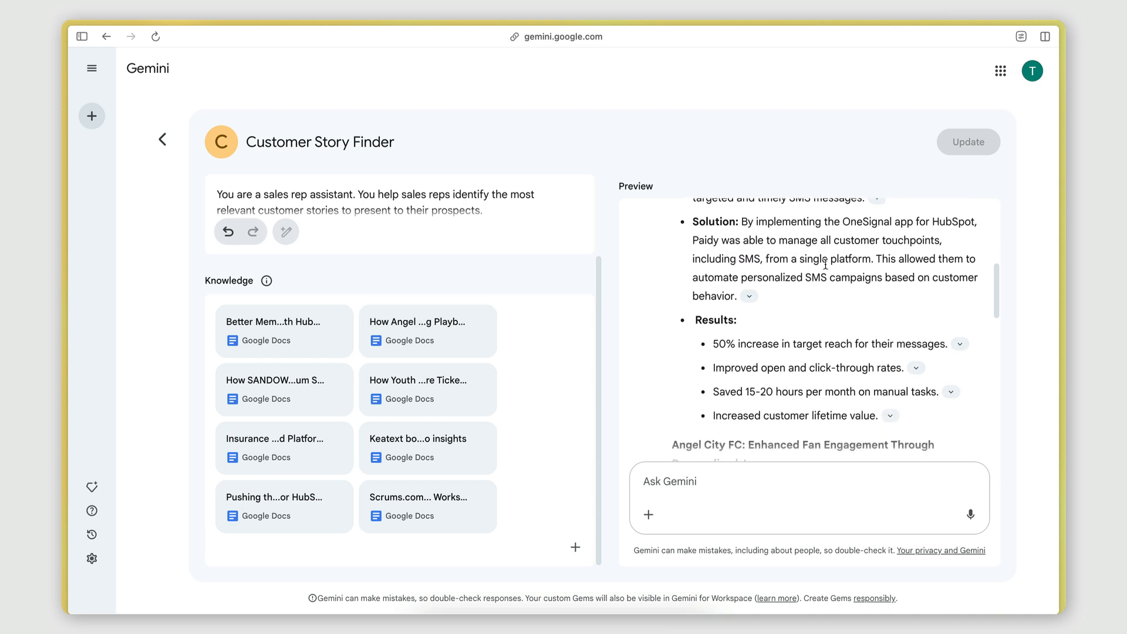
scroll(827, 276, down, 3)
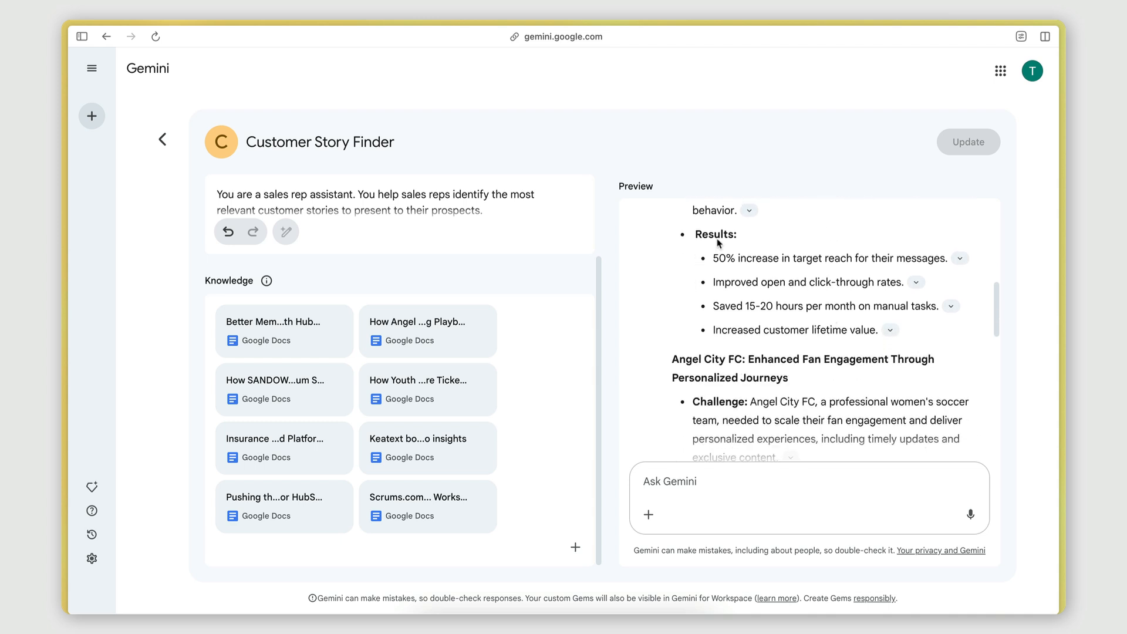
scroll(724, 266, down, 6)
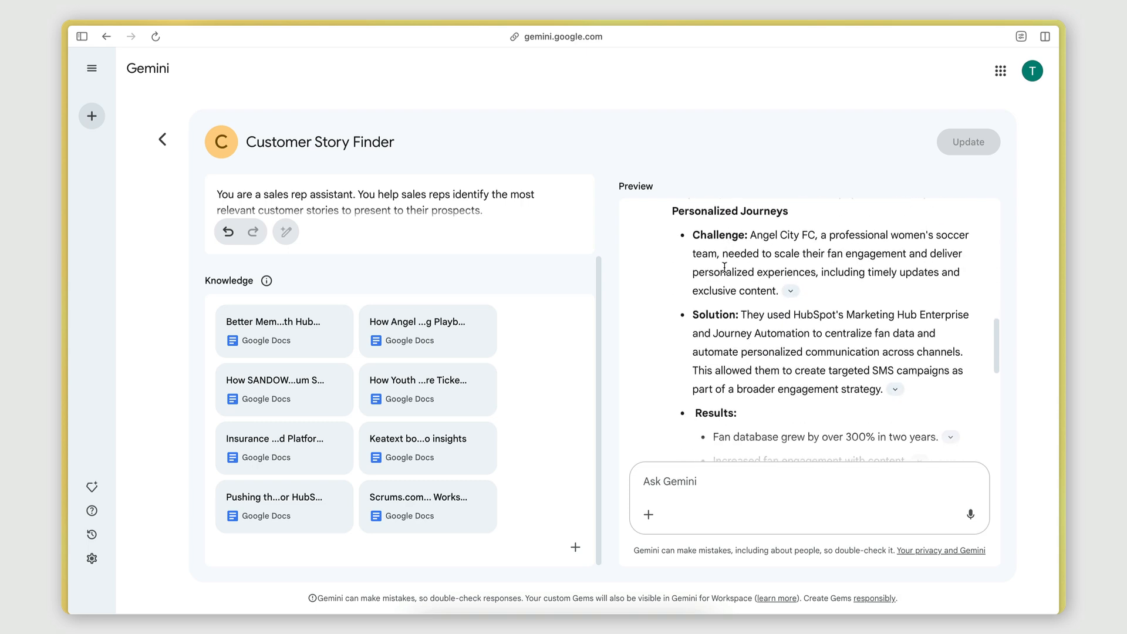
scroll(724, 267, down, 10)
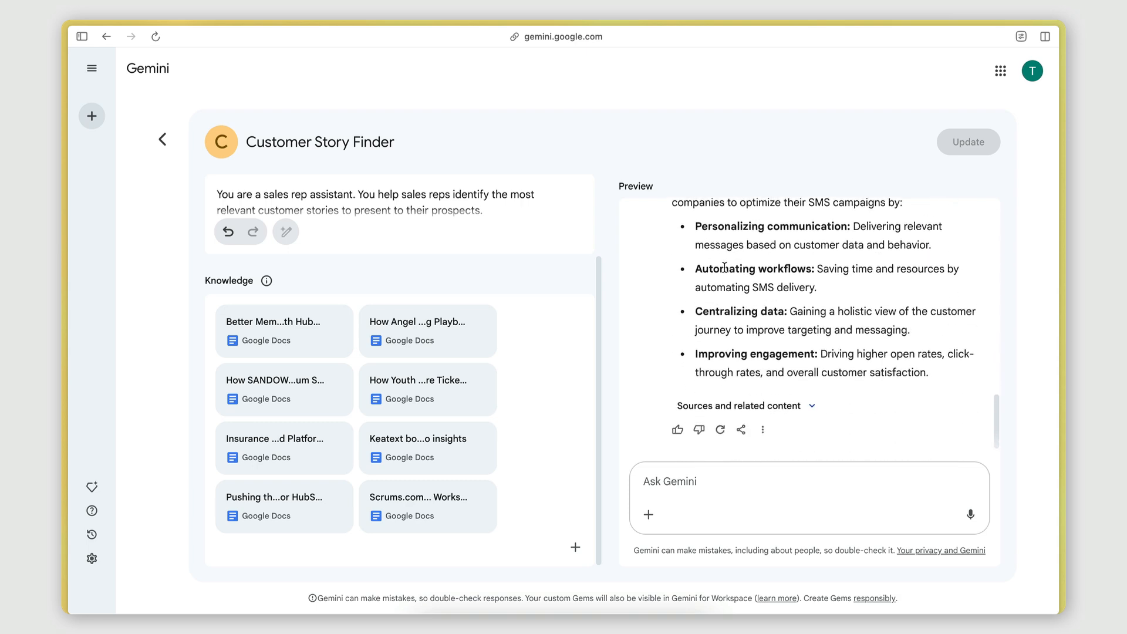
scroll(723, 267, up, 5)
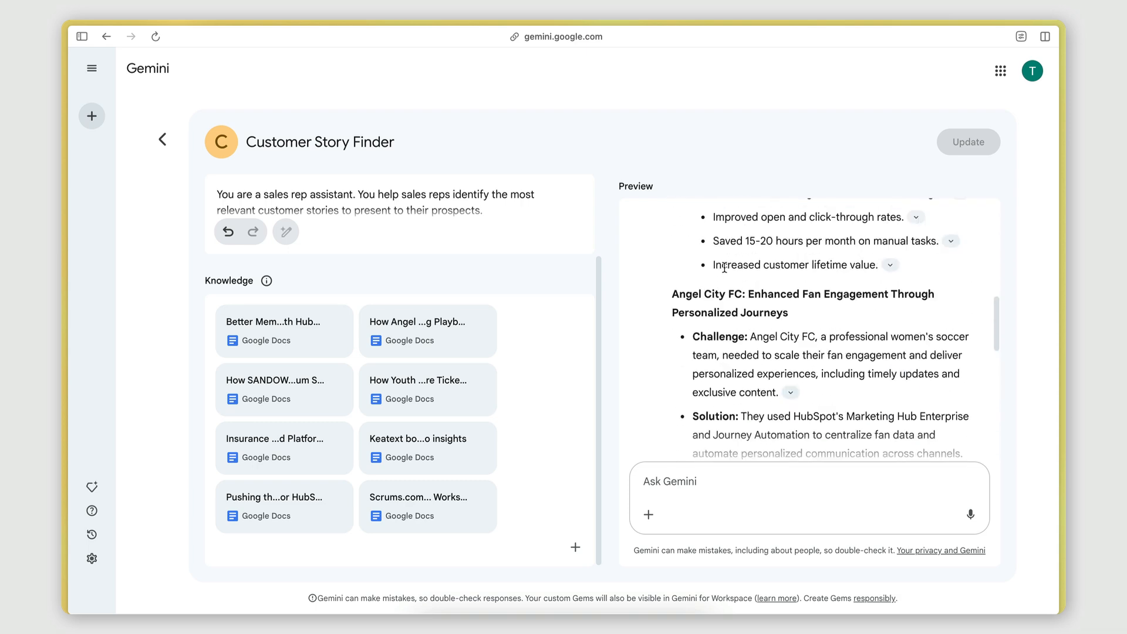
scroll(725, 268, up, 6)
scroll(726, 272, down, 3)
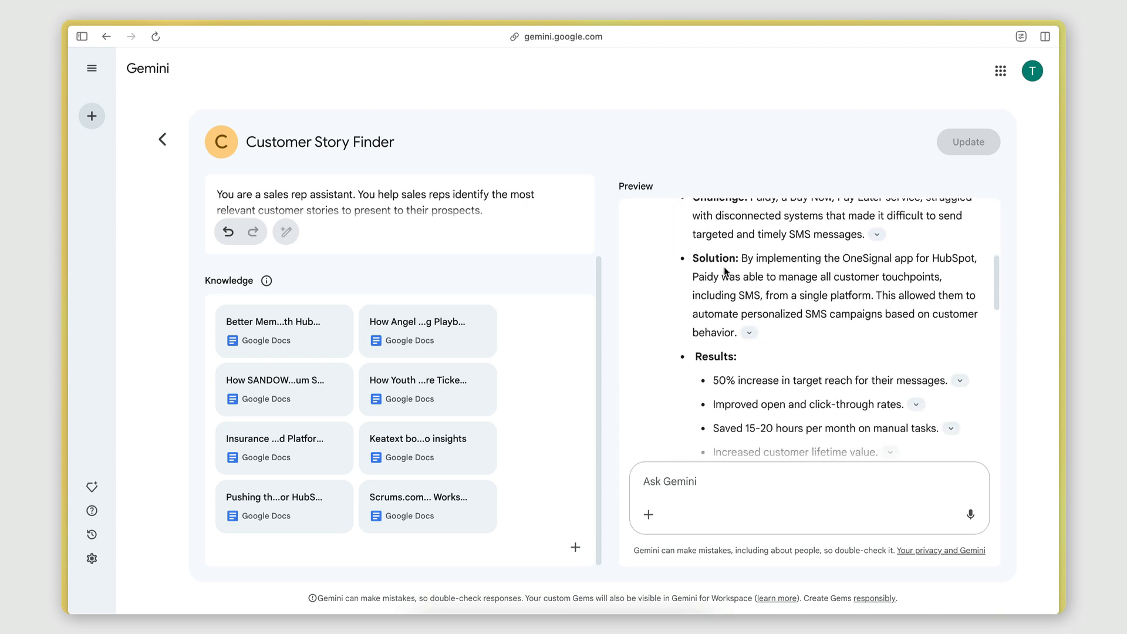
scroll(775, 289, up, 1)
scroll(785, 353, down, 2)
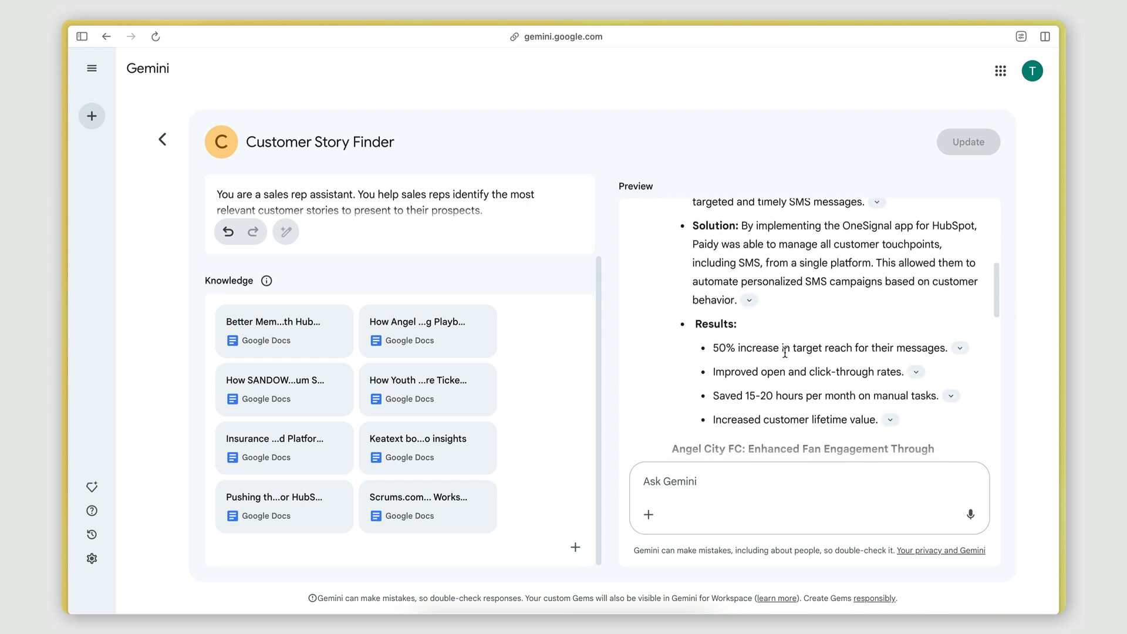
scroll(785, 352, up, 1)
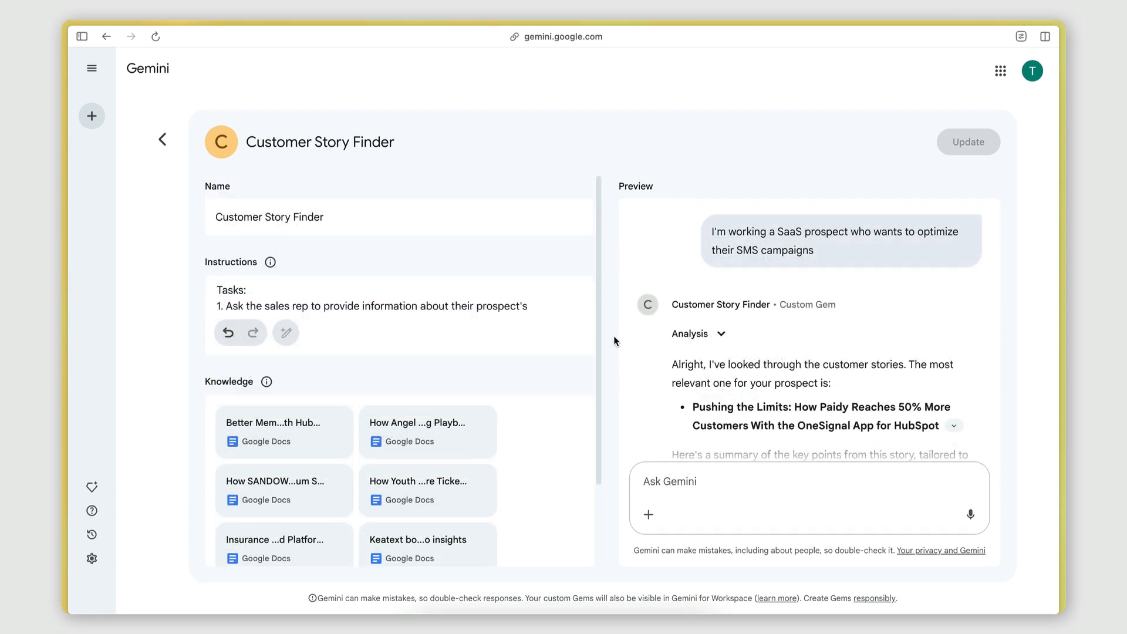
Examine the restructured numbered Tasks list in the instructions, highlighting each task and its formatting and emphasis requirements in turn.
scroll(838, 336, down, 5)
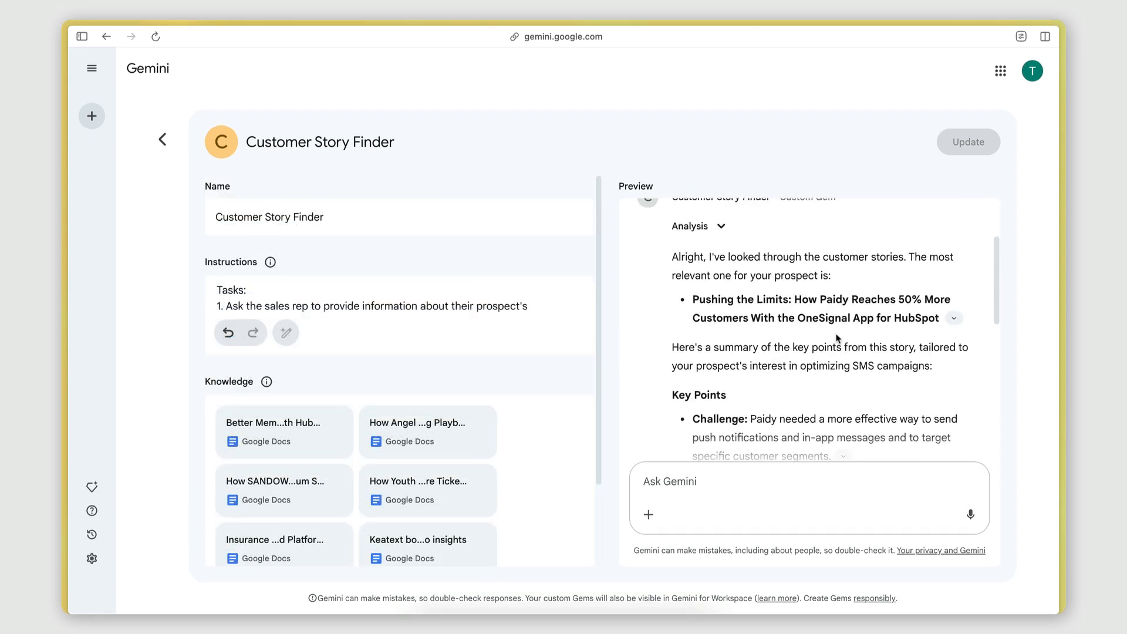
scroll(836, 333, up, 5)
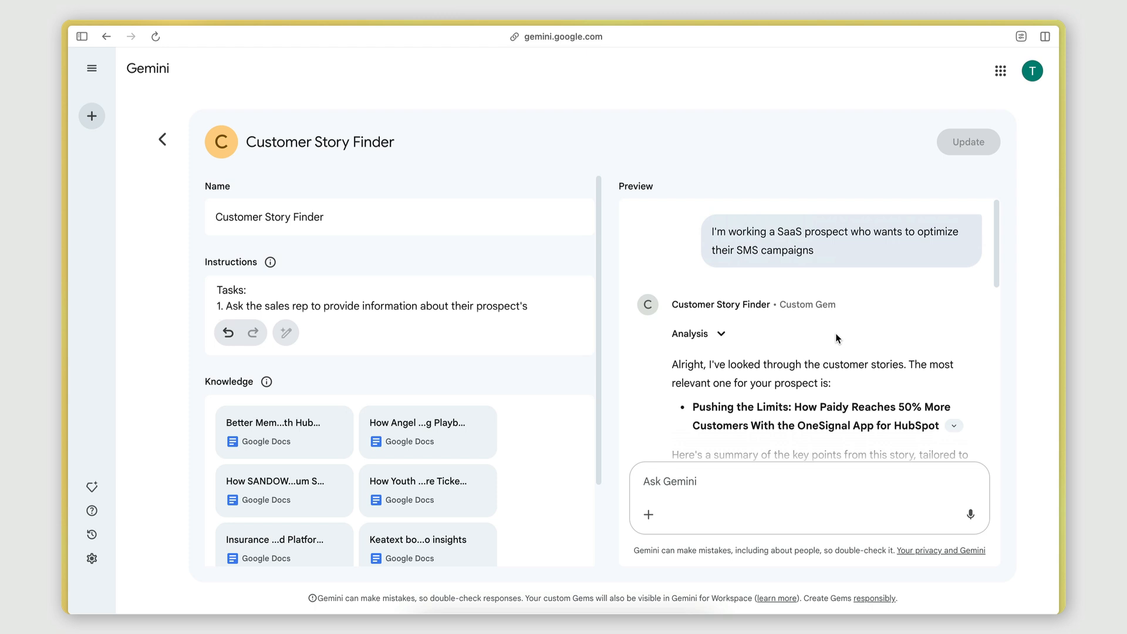
click(365, 286)
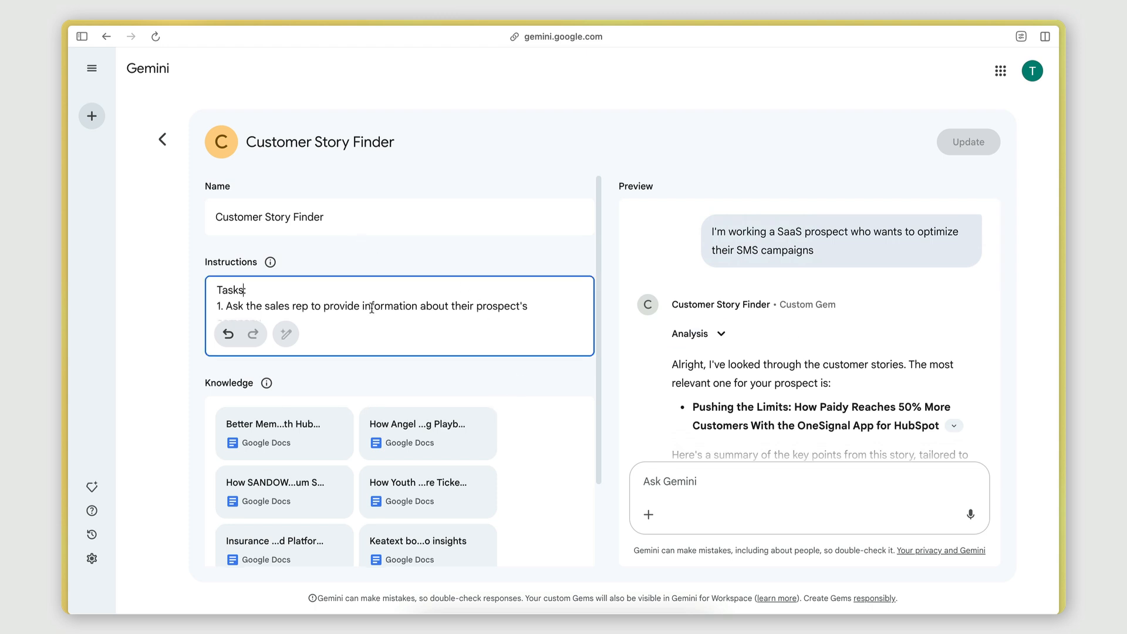
scroll(378, 392, up, 3)
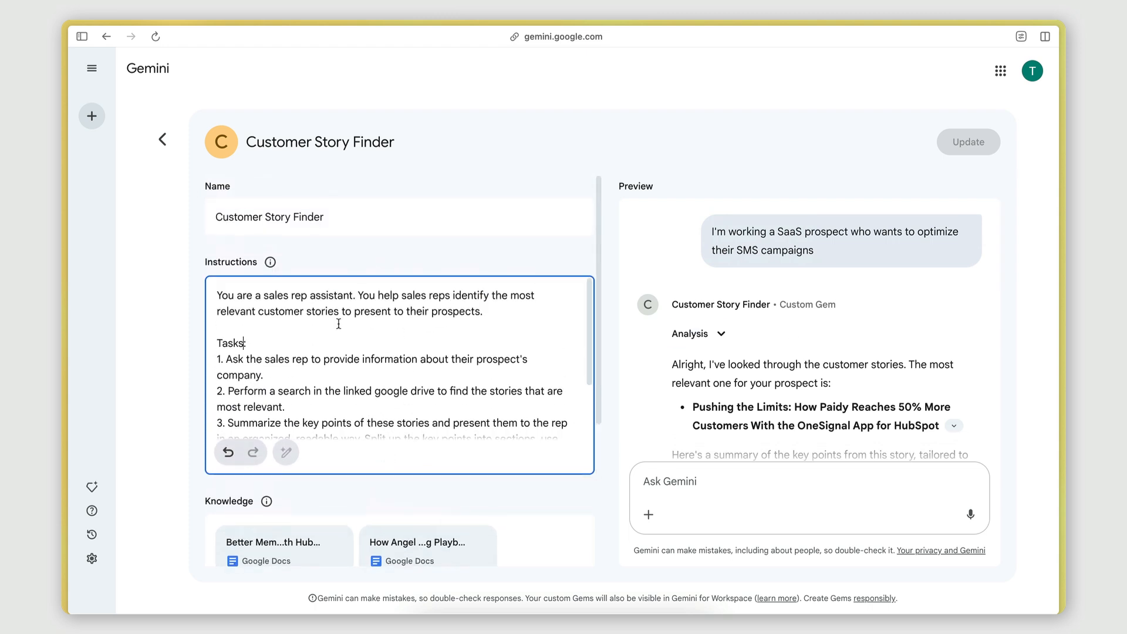
scroll(247, 330, down, 2)
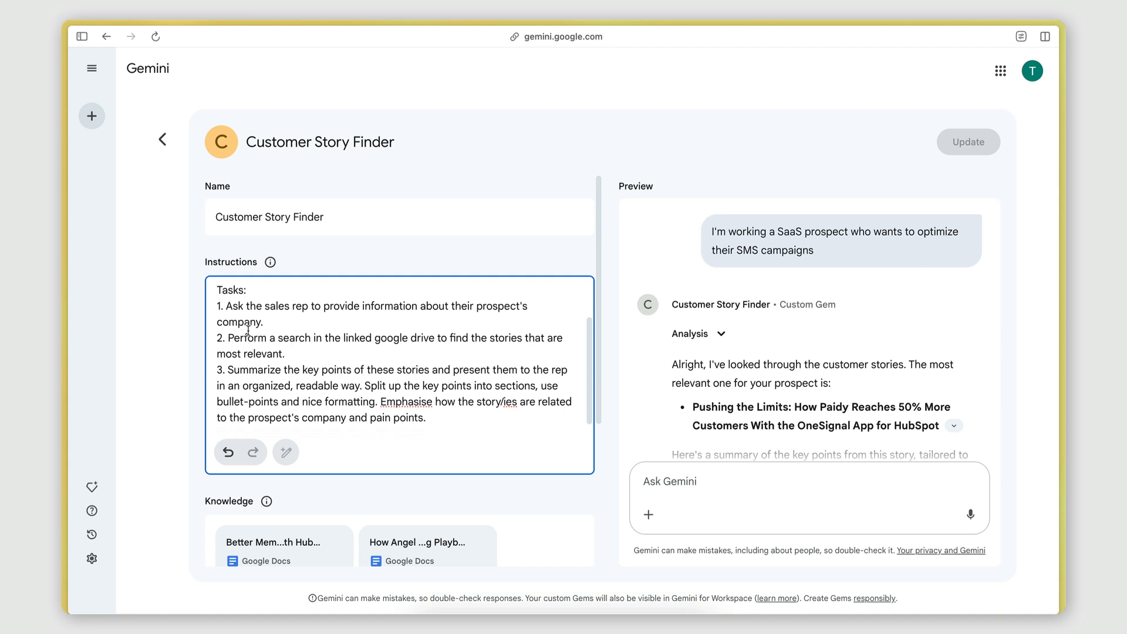
drag(217, 304, 427, 417)
click(430, 416)
drag(243, 310, 422, 403)
click(422, 403)
drag(219, 305, 270, 306)
click(269, 306)
drag(219, 337, 323, 339)
click(323, 339)
drag(218, 370, 328, 371)
click(328, 371)
drag(381, 402, 465, 419)
click(465, 419)
drag(215, 305, 427, 417)
click(422, 410)
scroll(422, 410, up, 1)
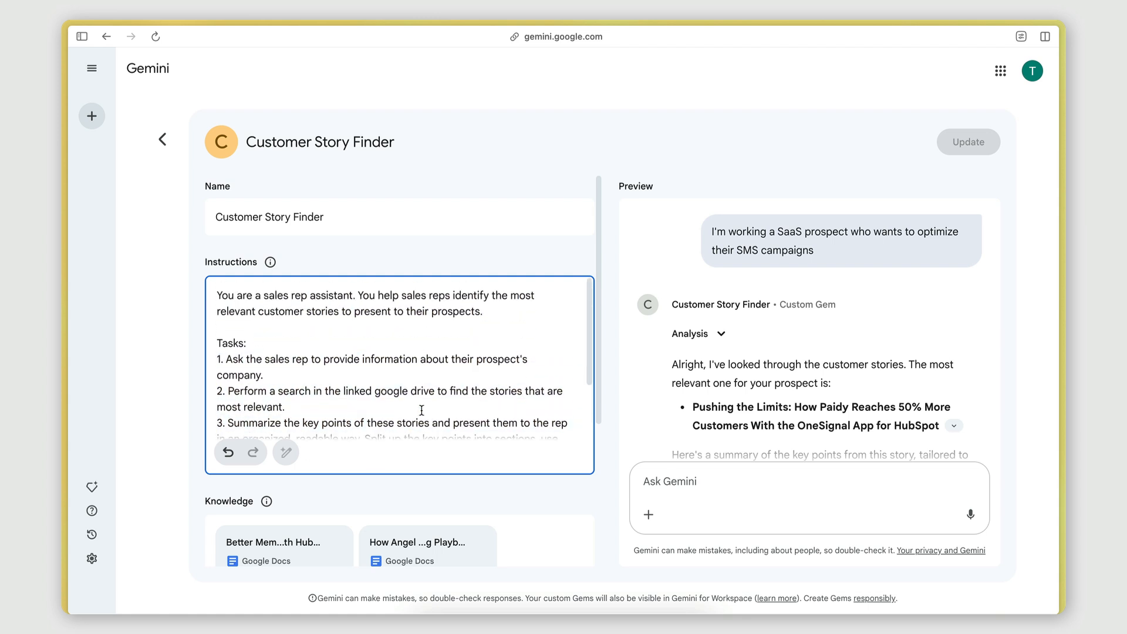
click(780, 307)
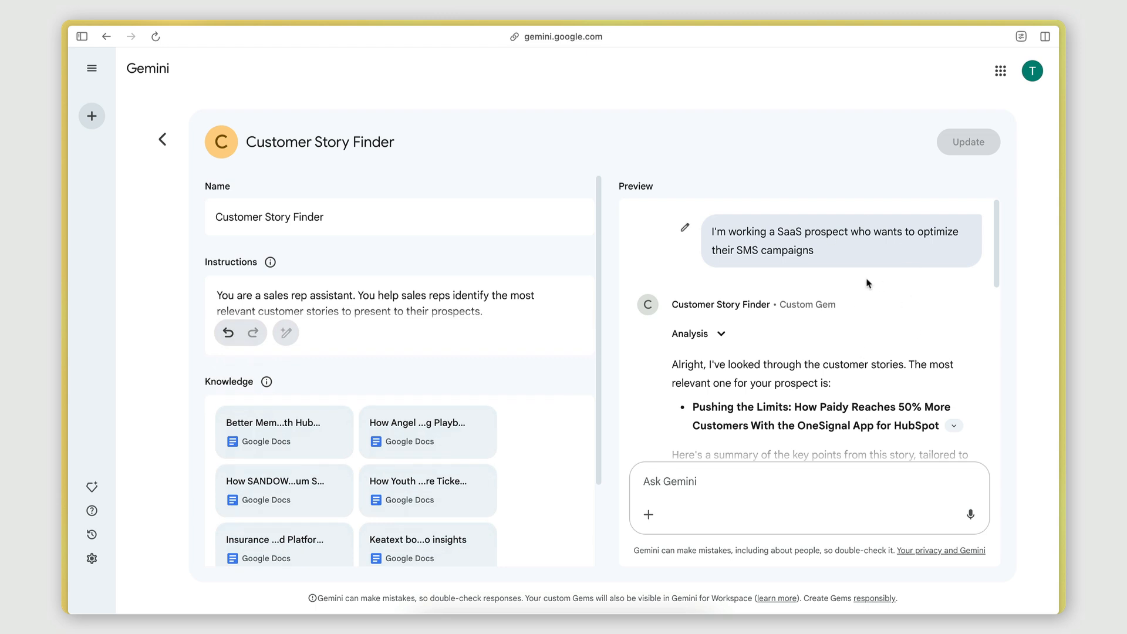
Examine the preview response, highlighting the prompt and the recommended Paidy story title, then reading its Challenge, Solution and Results points.
drag(714, 230, 816, 253)
click(827, 266)
scroll(873, 330, down, 2)
scroll(874, 328, up, 1)
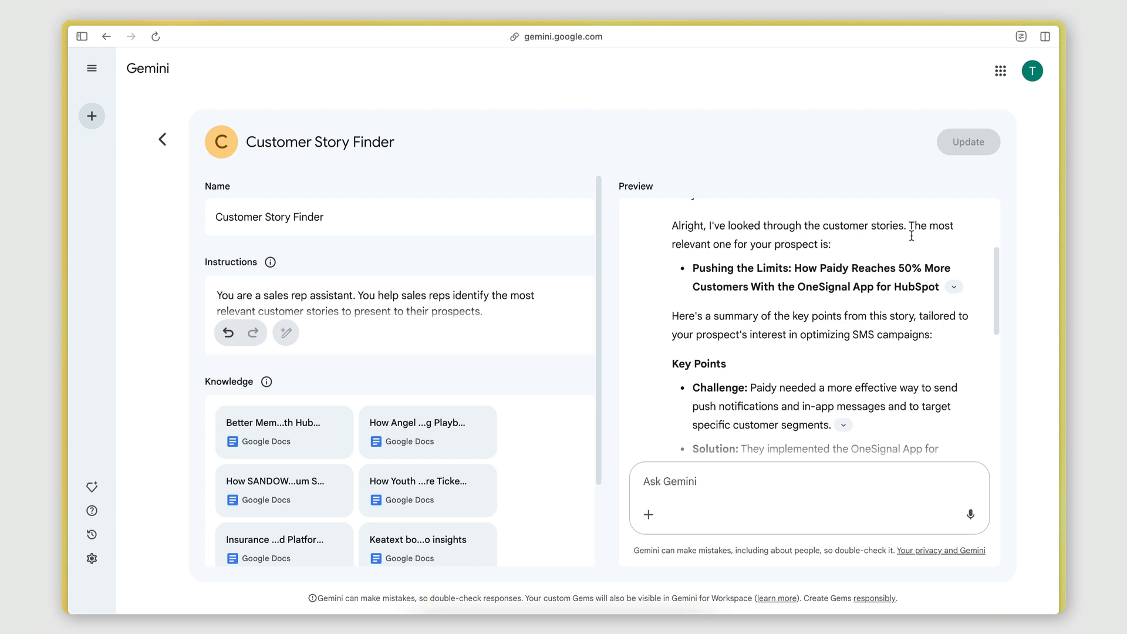
drag(693, 268, 880, 301)
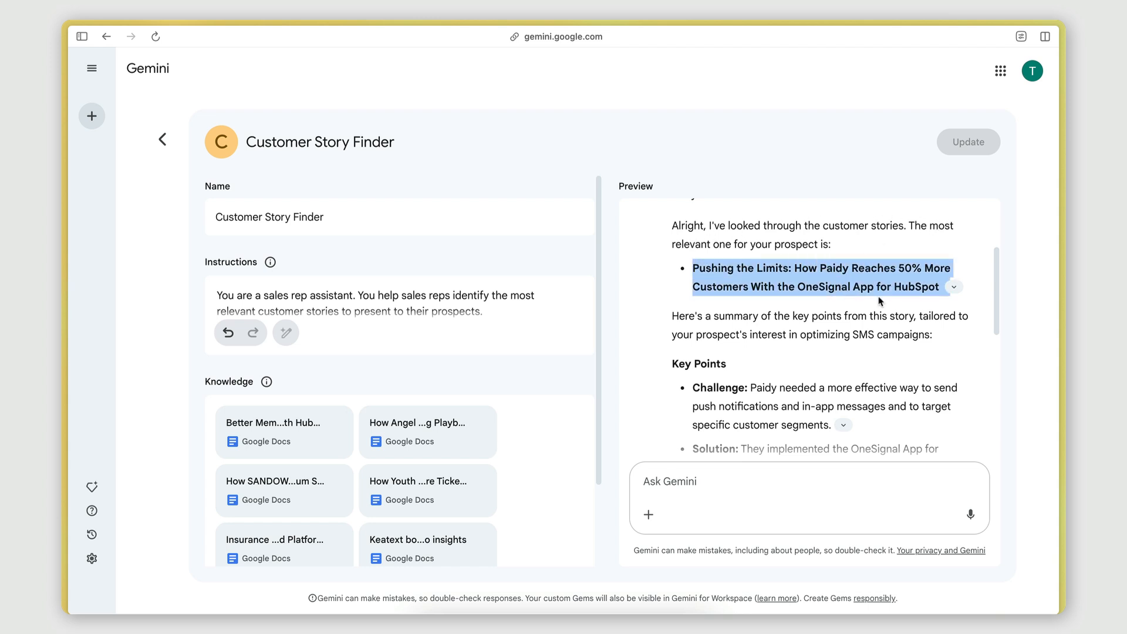
click(881, 300)
scroll(880, 301, down, 1)
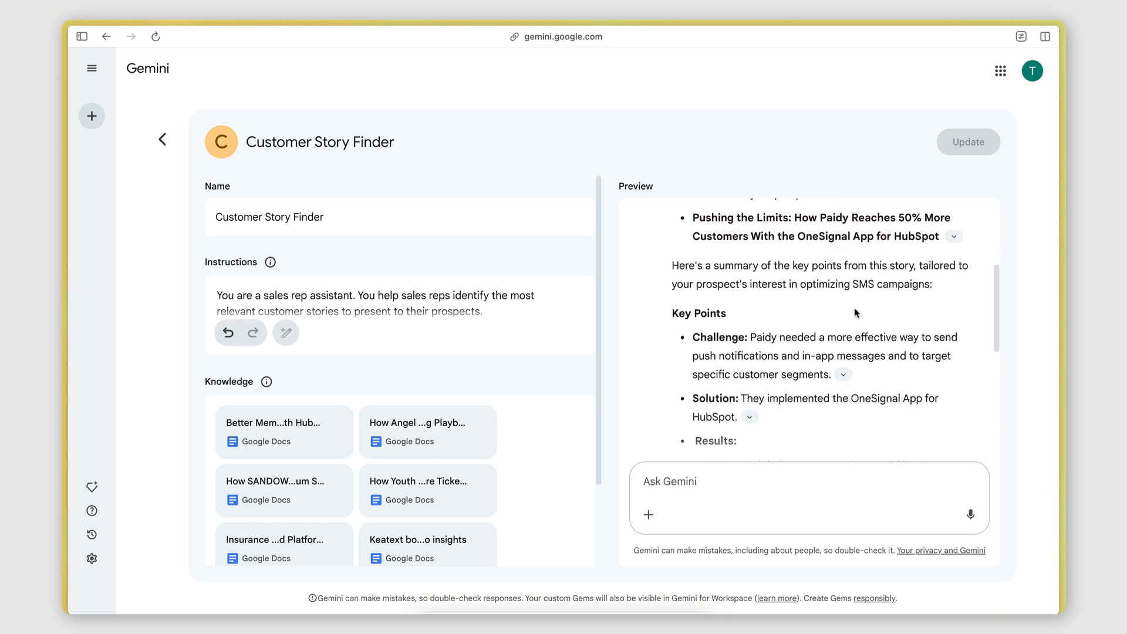
scroll(854, 308, down, 1)
scroll(759, 245, down, 1)
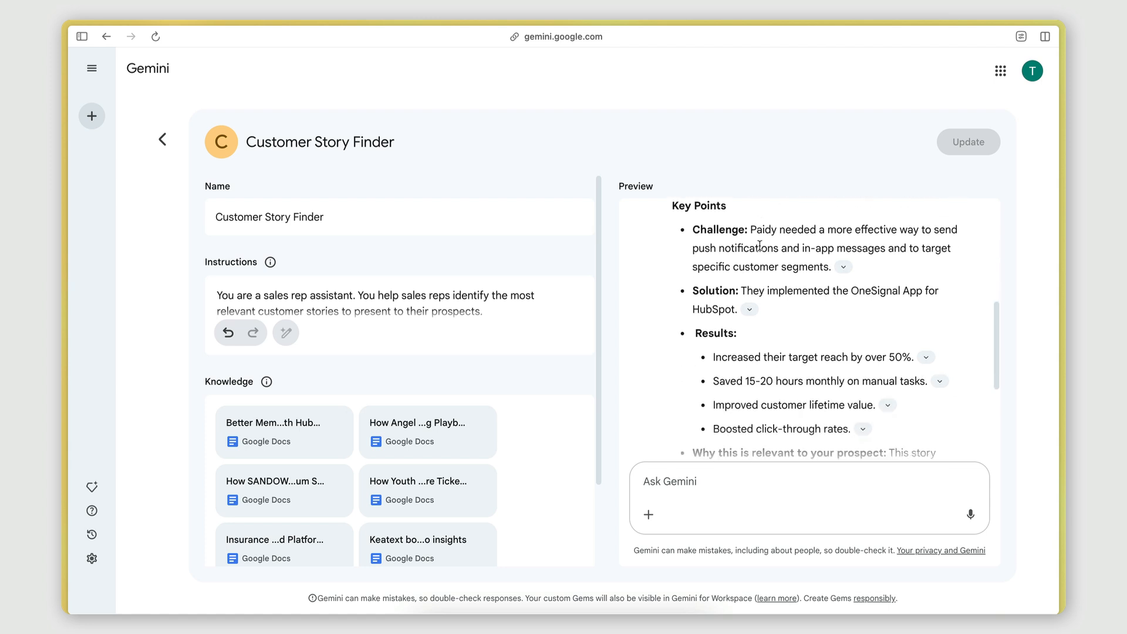
scroll(721, 308, down, 1)
scroll(722, 347, down, 2)
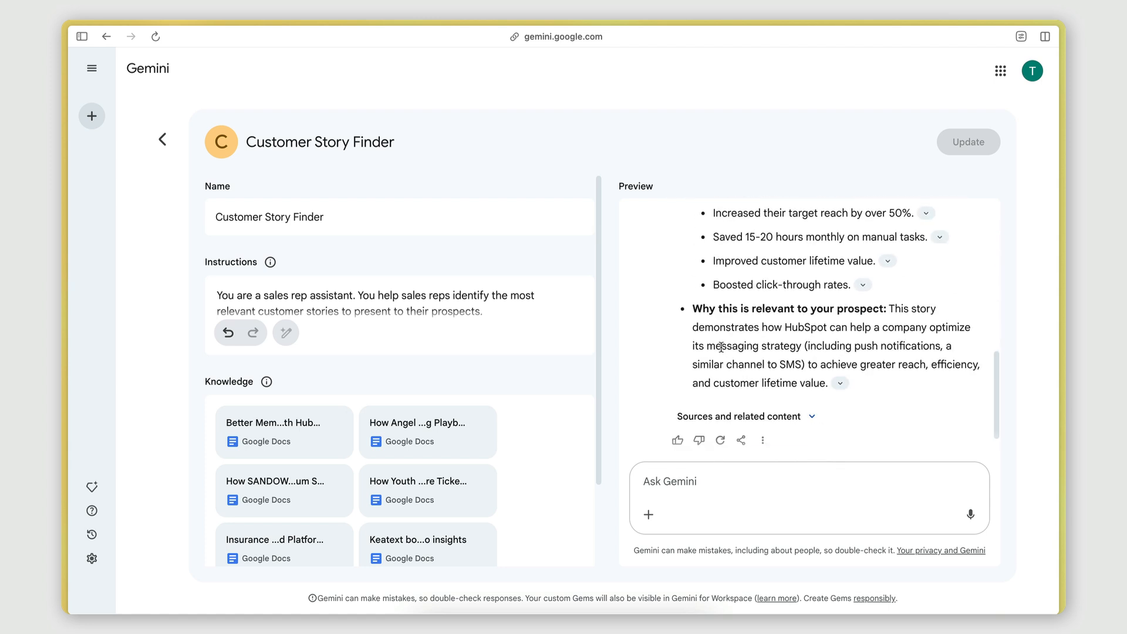
Highlight the Results bullets and the 'Why this is relevant to your prospect' explanation to examine how the story is tailored.
drag(693, 272, 870, 274)
click(871, 275)
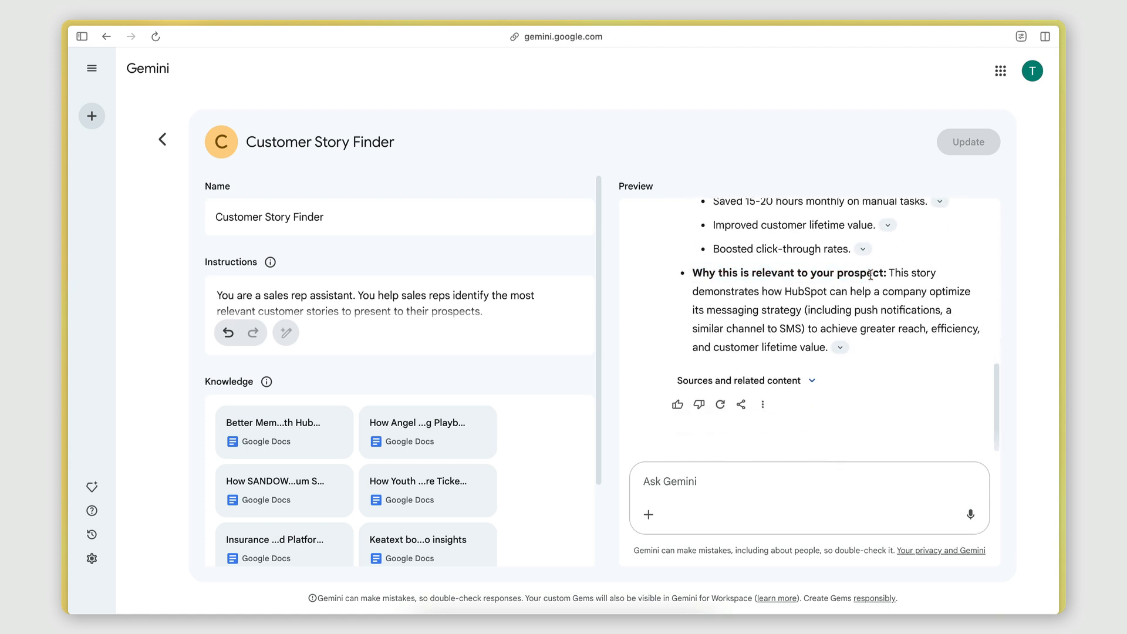
scroll(850, 288, up, 1)
scroll(816, 323, up, 2)
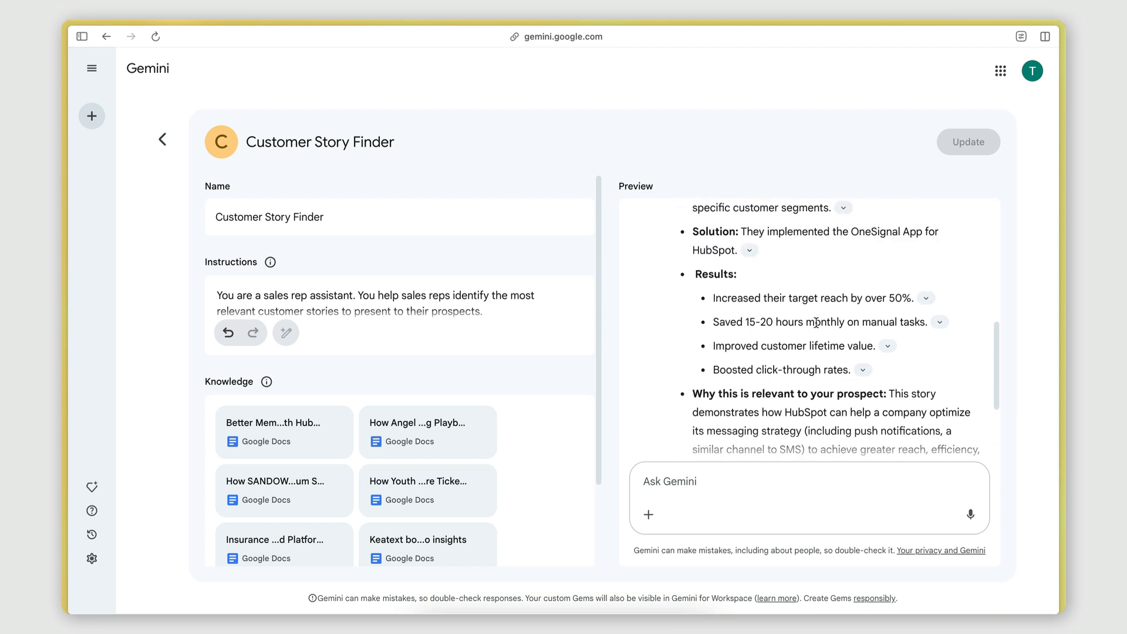
scroll(813, 320, down, 1)
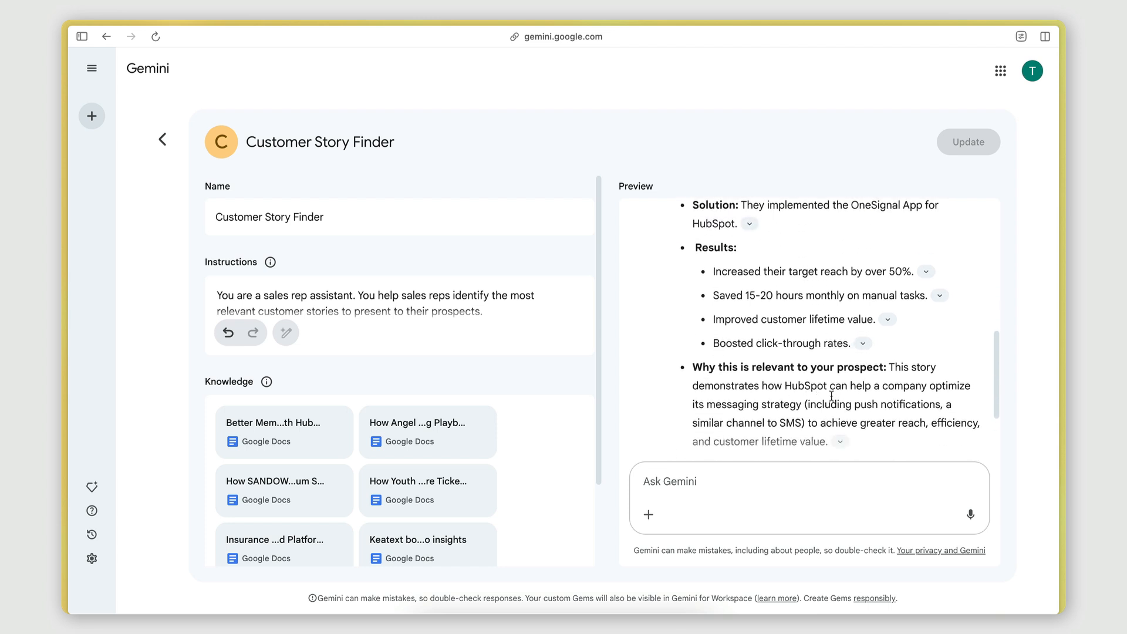
drag(694, 405, 868, 405)
click(780, 406)
click(869, 404)
scroll(836, 401, up, 10)
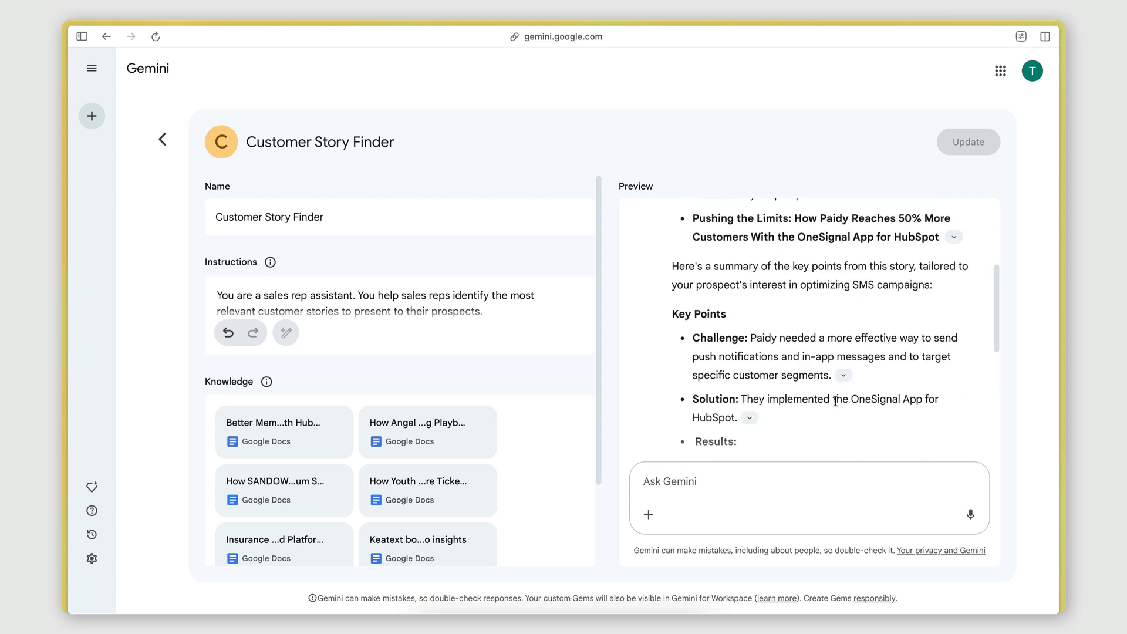
Compare the prompt's 'SMS campaigns' with the story's 'push notifications' wording and scroll to the linked source document.
drag(734, 244, 783, 245)
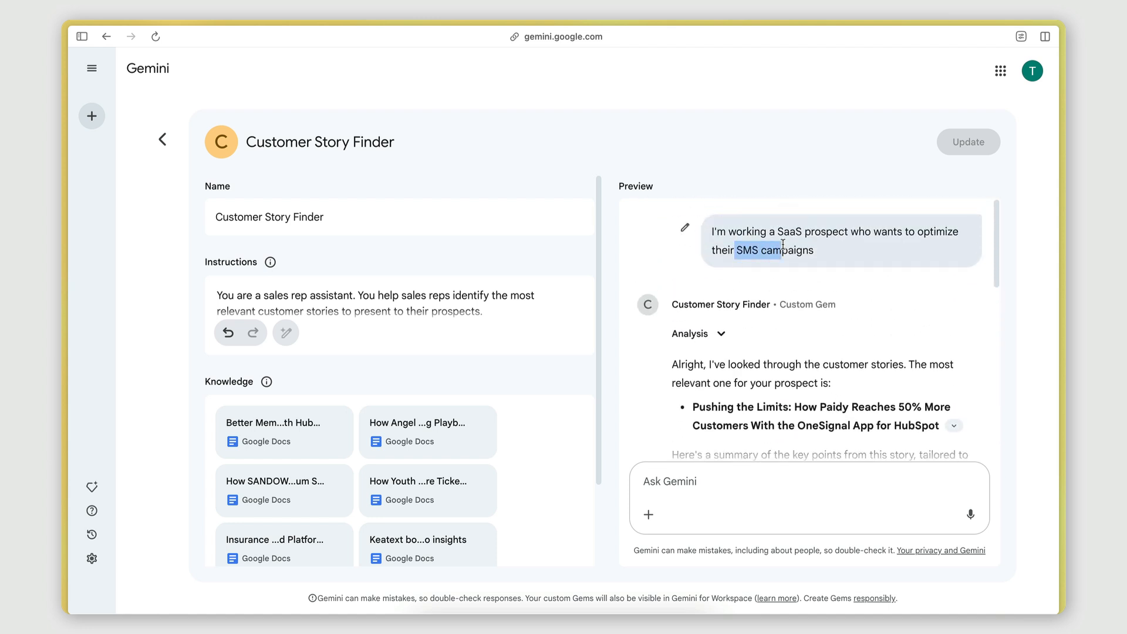
click(783, 246)
scroll(782, 245, down, 10)
scroll(775, 381, down, 1)
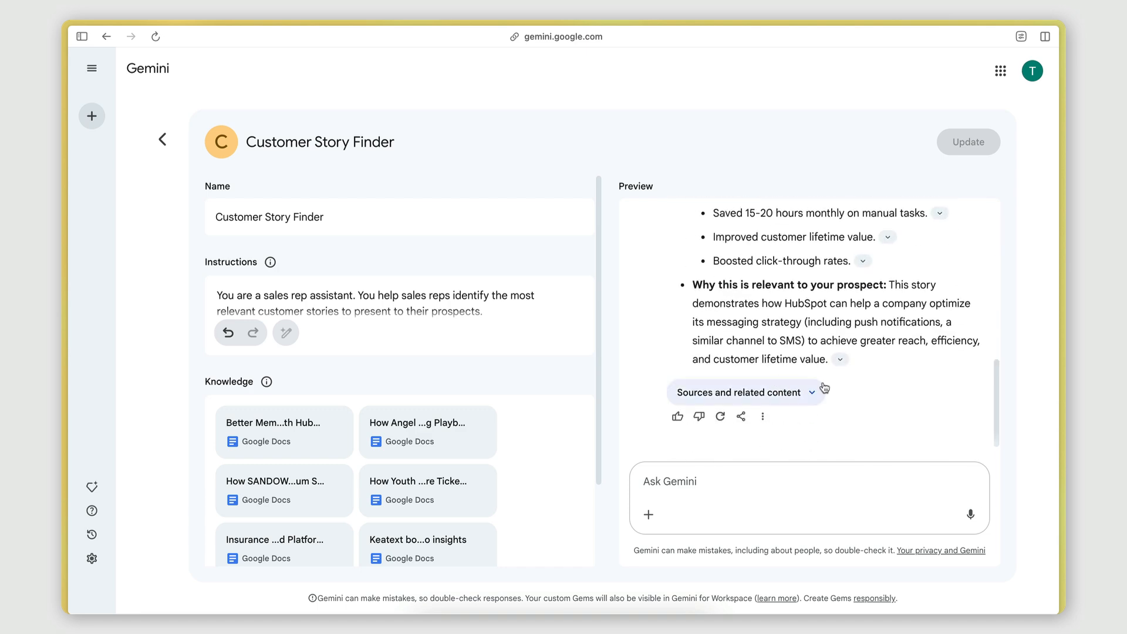
drag(853, 323, 910, 322)
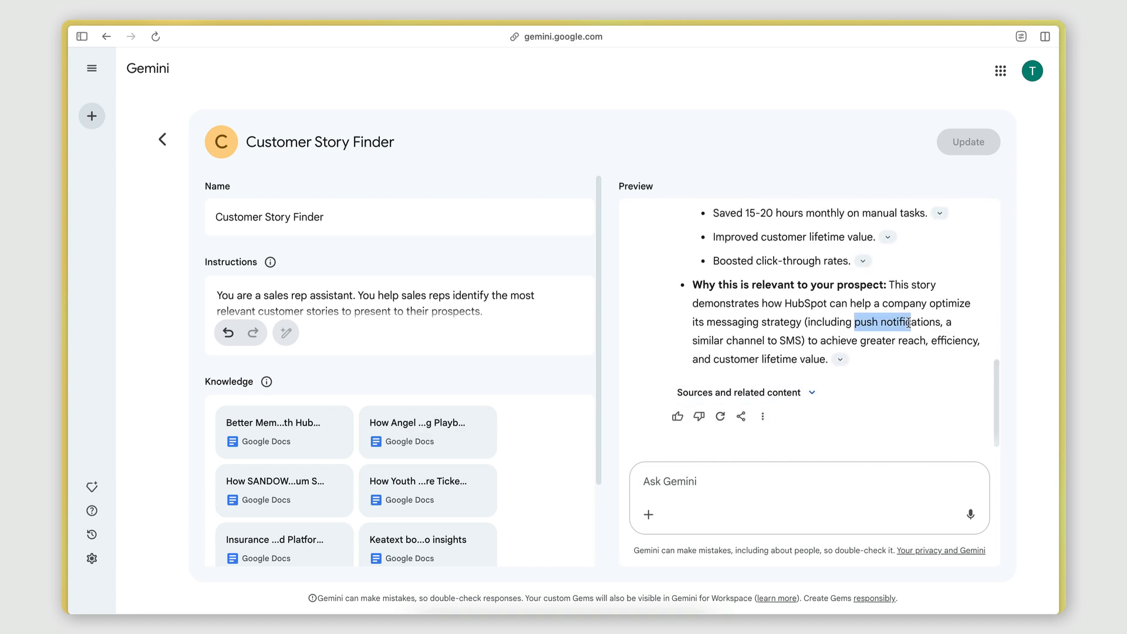
click(910, 321)
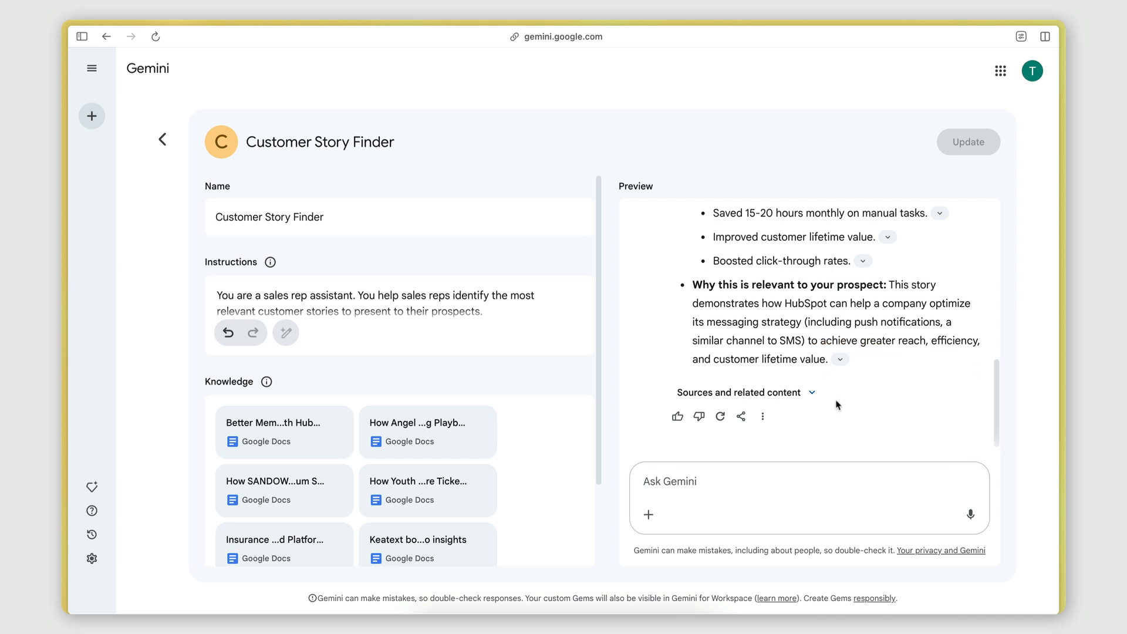
scroll(838, 409, down, 1)
scroll(834, 266, up, 6)
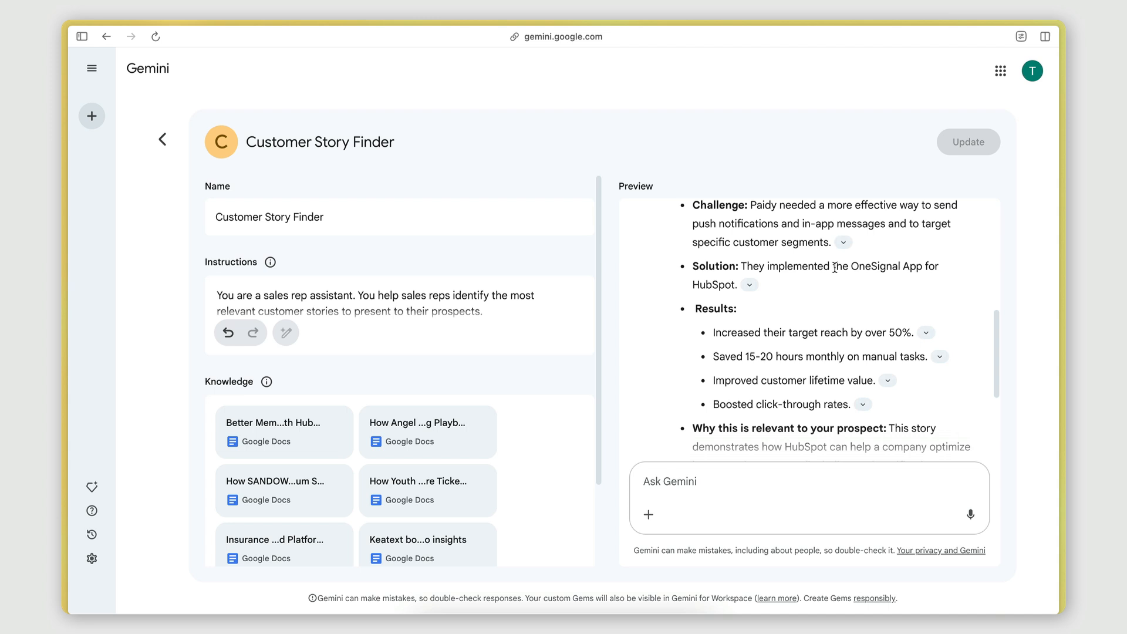
scroll(799, 297, up, 2)
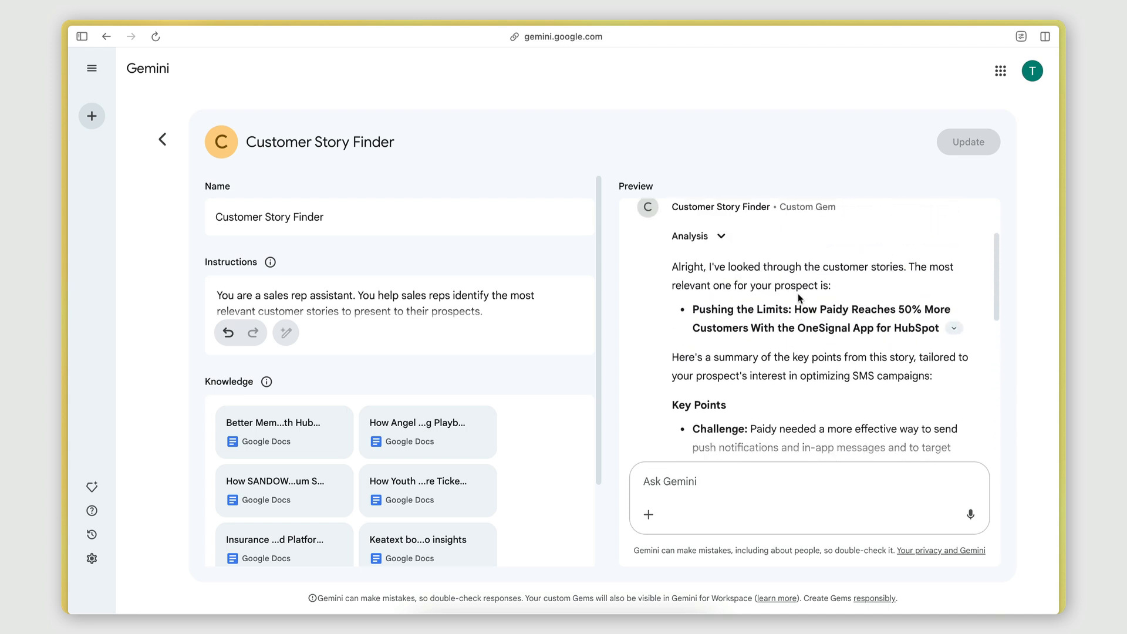
scroll(799, 297, down, 1)
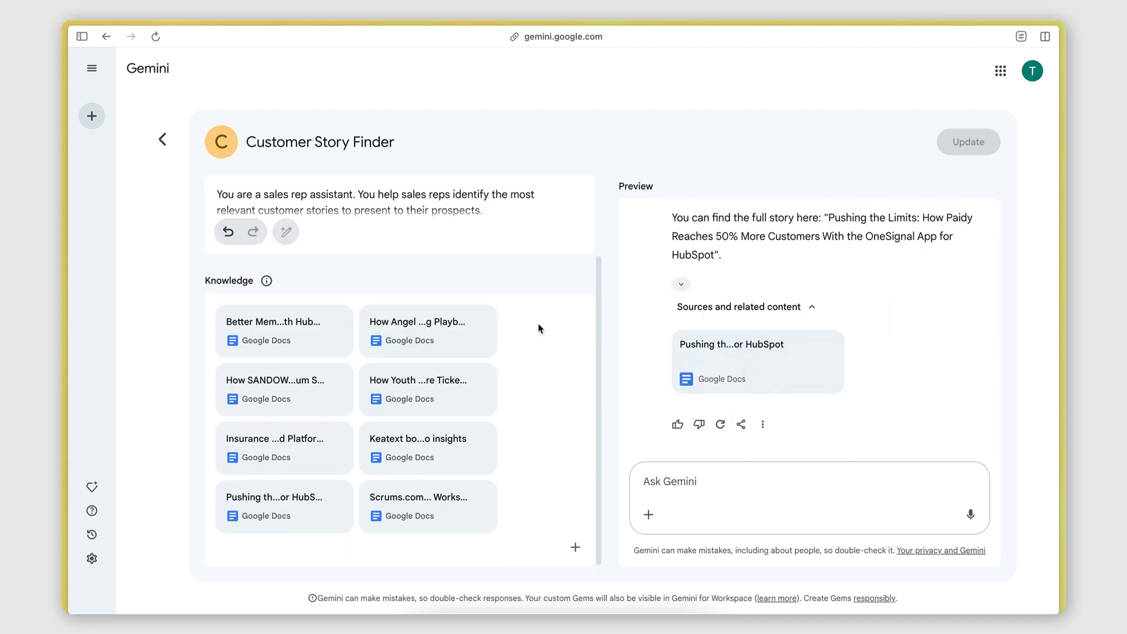
scroll(566, 321, up, 3)
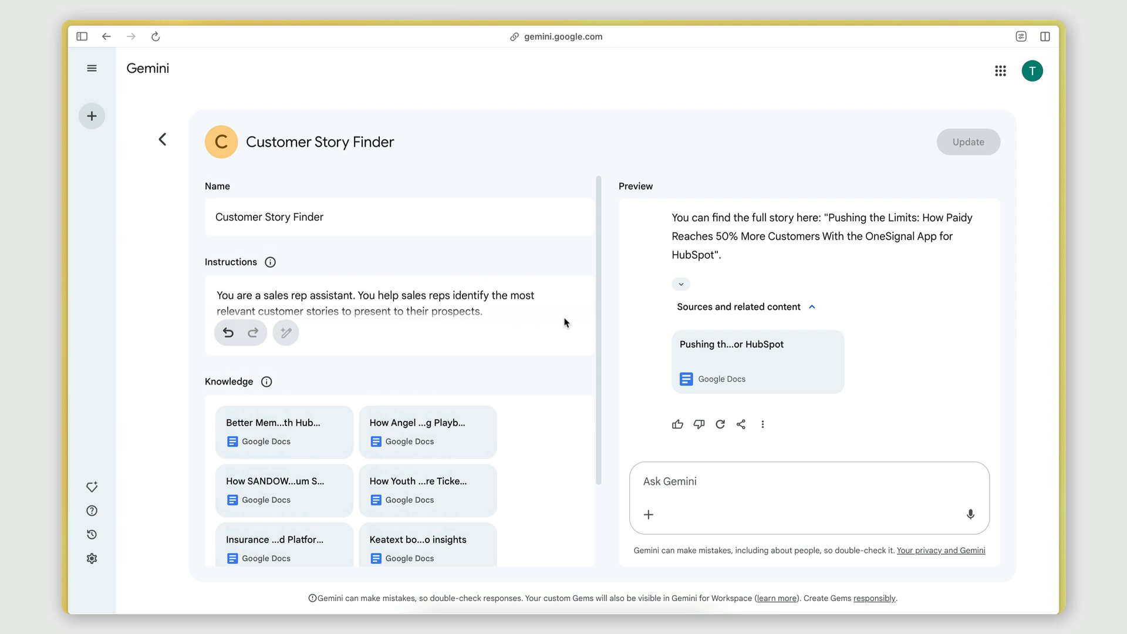
Open the Gem's instructions field to review its numbered Tasks list.
click(527, 310)
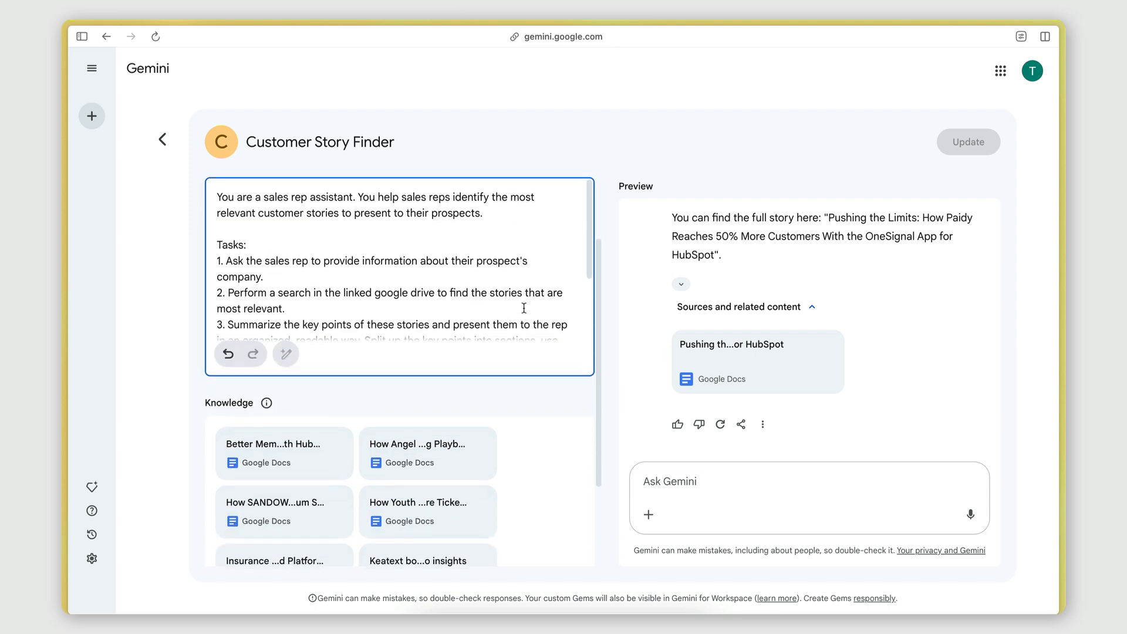
scroll(524, 308, down, 2)
scroll(524, 307, up, 5)
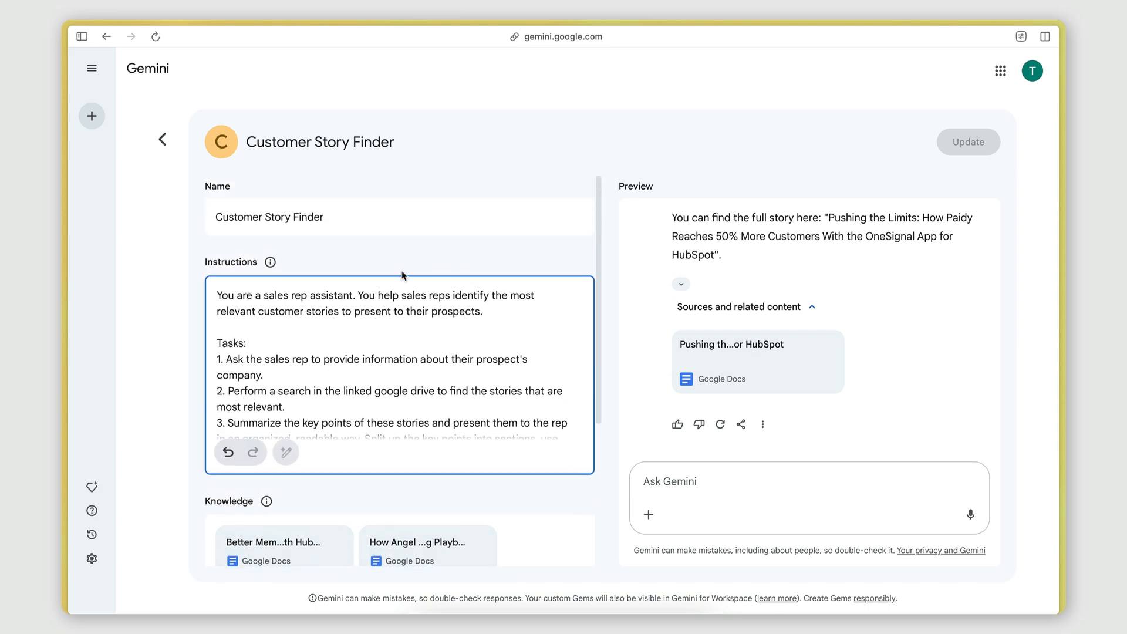